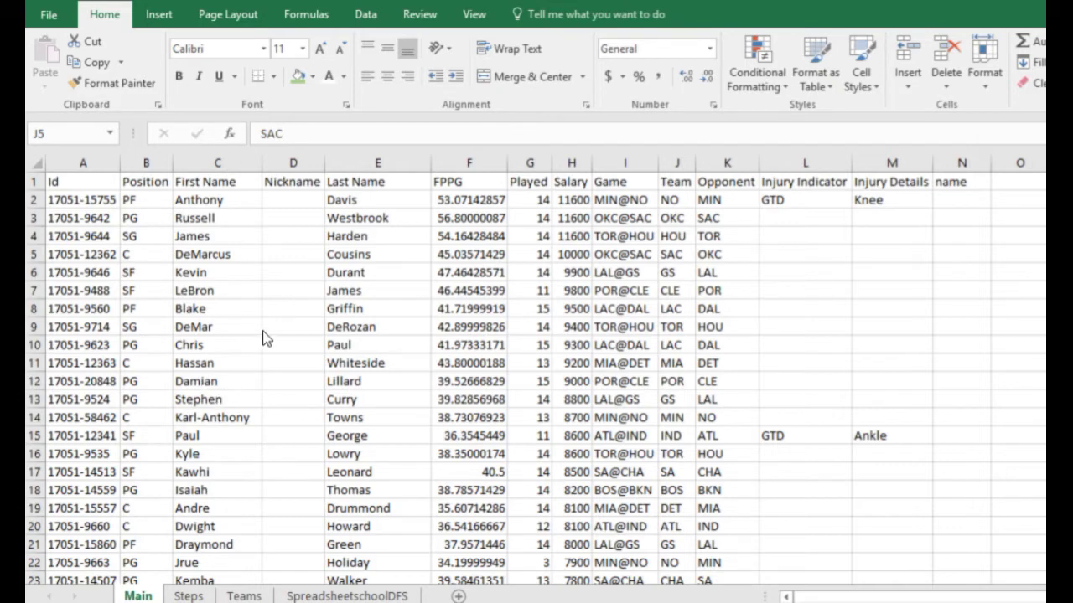
# Switch to FanDuel in the browser, download the players list of the $350K Thu NBA Shot contest, and open the downloaded file
pyautogui.click(218, 310)
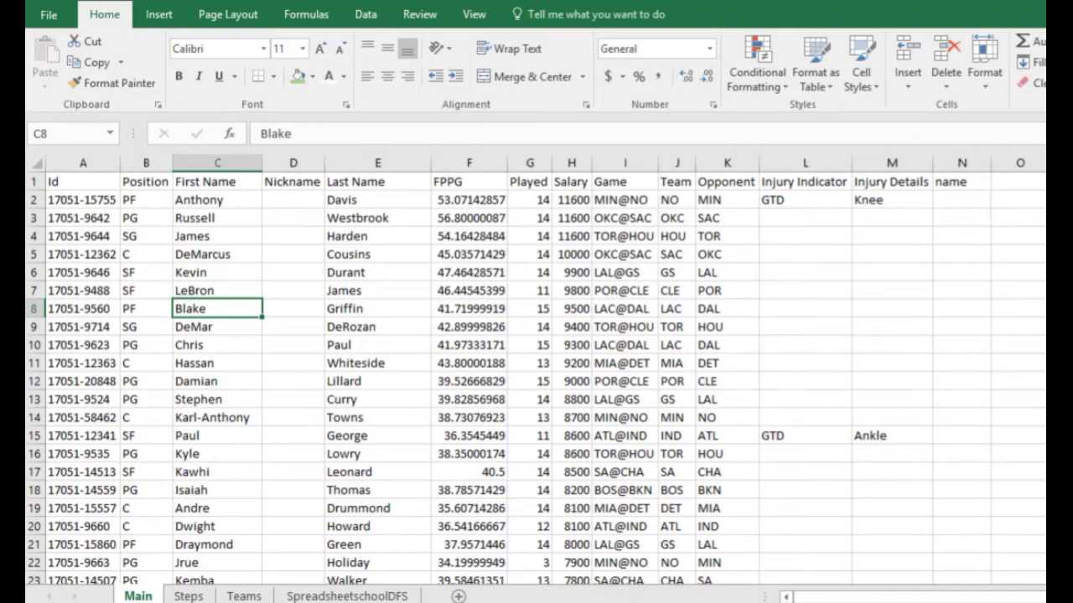
pyautogui.click(535, 602)
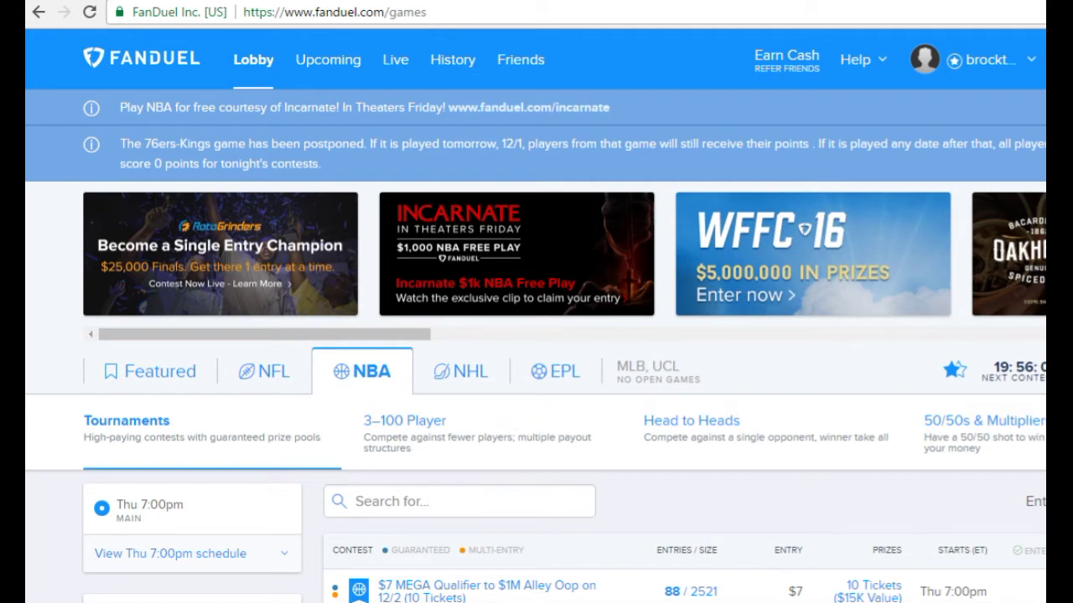
pyautogui.scroll(-2, 989, 196)
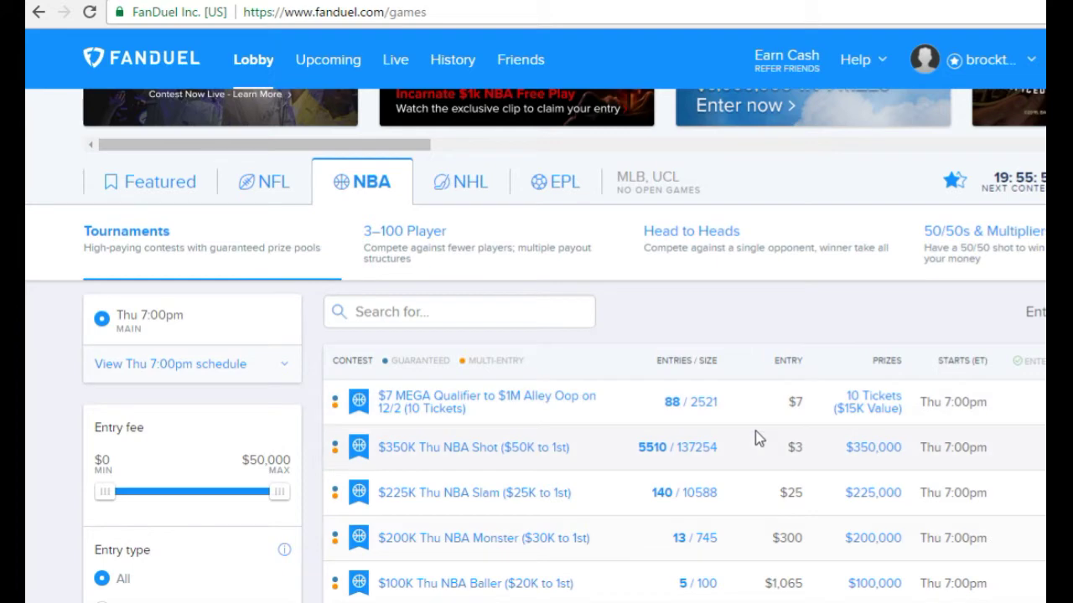
pyautogui.press('F5')
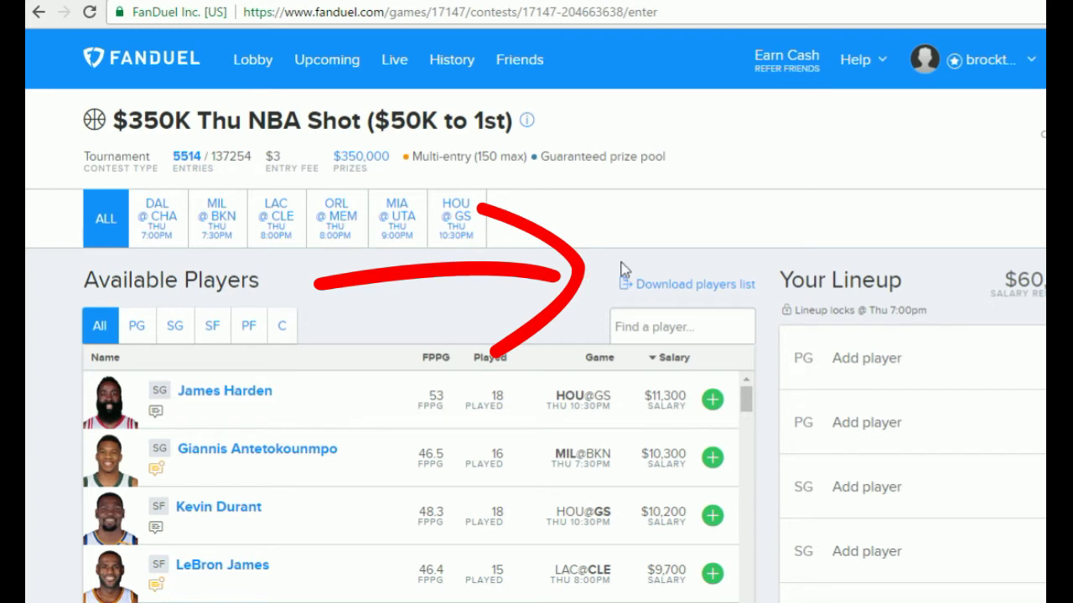
pyautogui.click(687, 286)
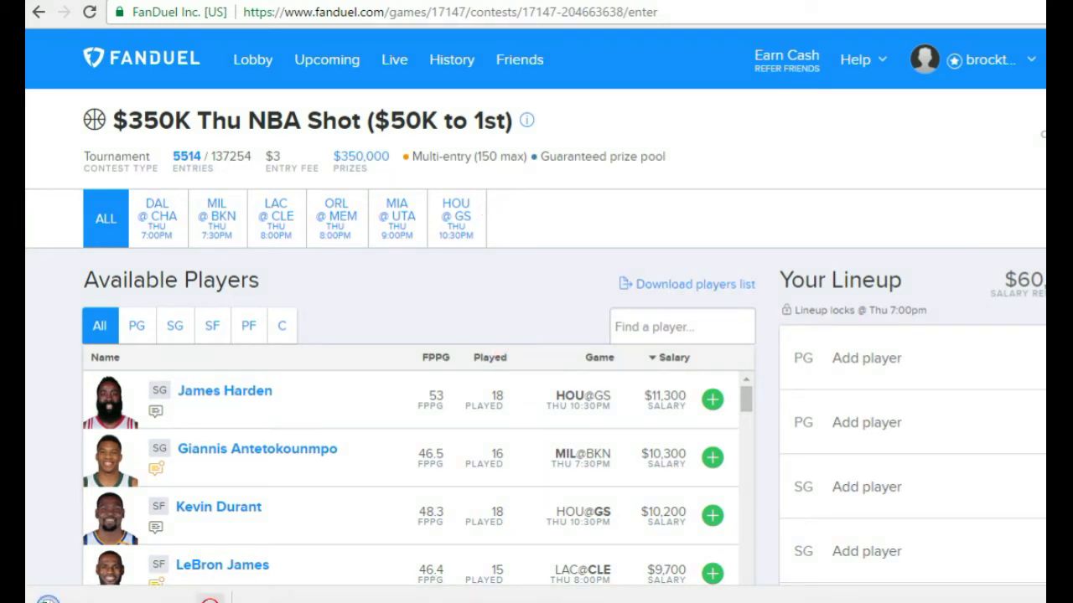
pyautogui.click(211, 598)
pyautogui.click(249, 496)
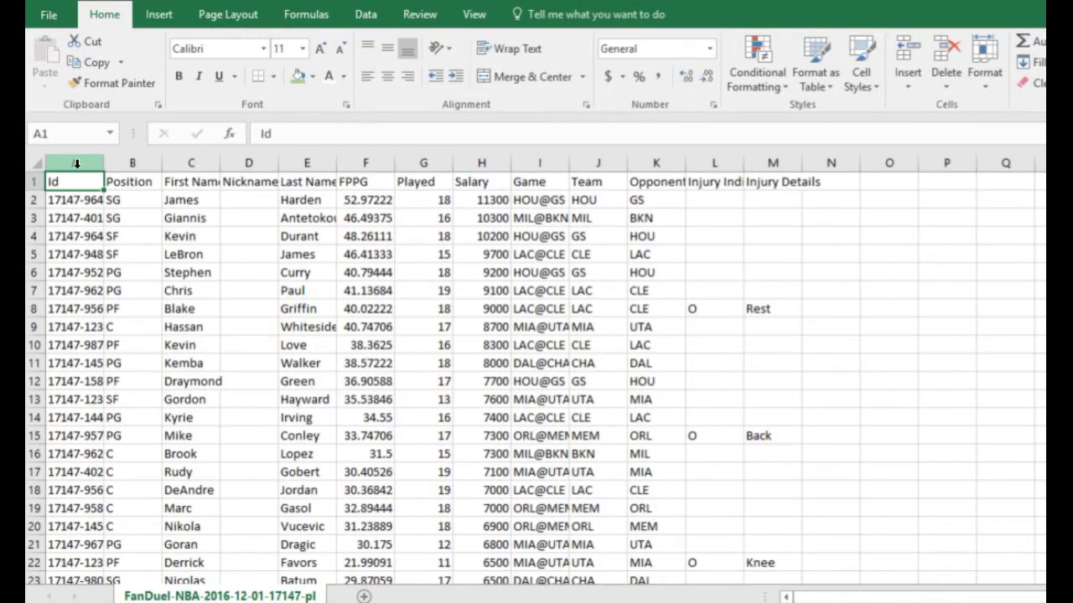
# Copy columns A to M of the downloaded players list into the Main sheet, starting at cell A1
pyautogui.moveTo(77, 163)
pyautogui.mouseDown()
pyautogui.moveTo(419, 148)
pyautogui.moveTo(773, 163)
pyautogui.mouseUp()
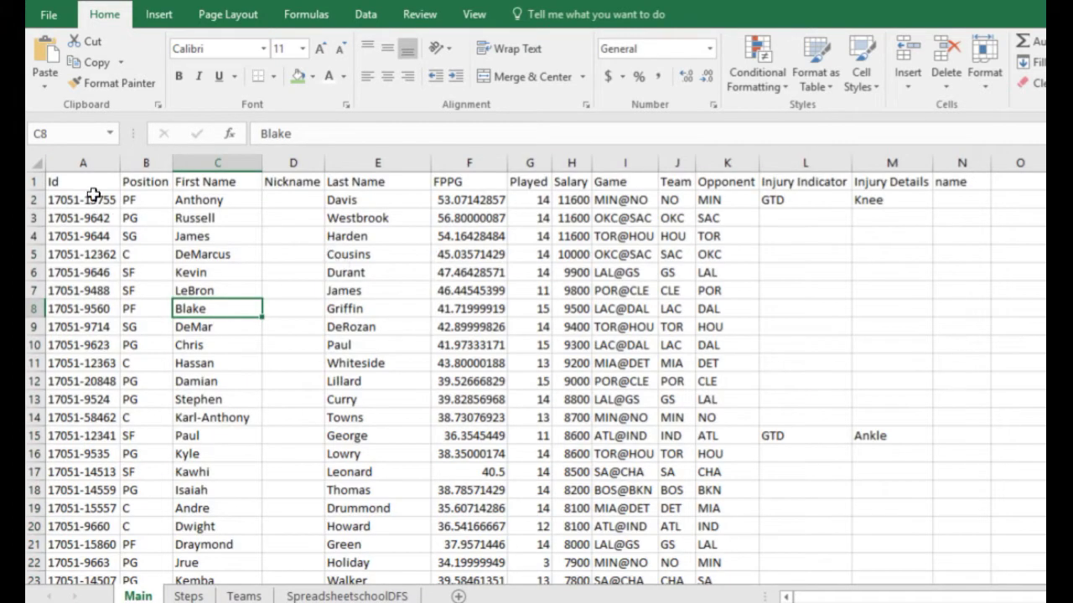
pyautogui.click(86, 181)
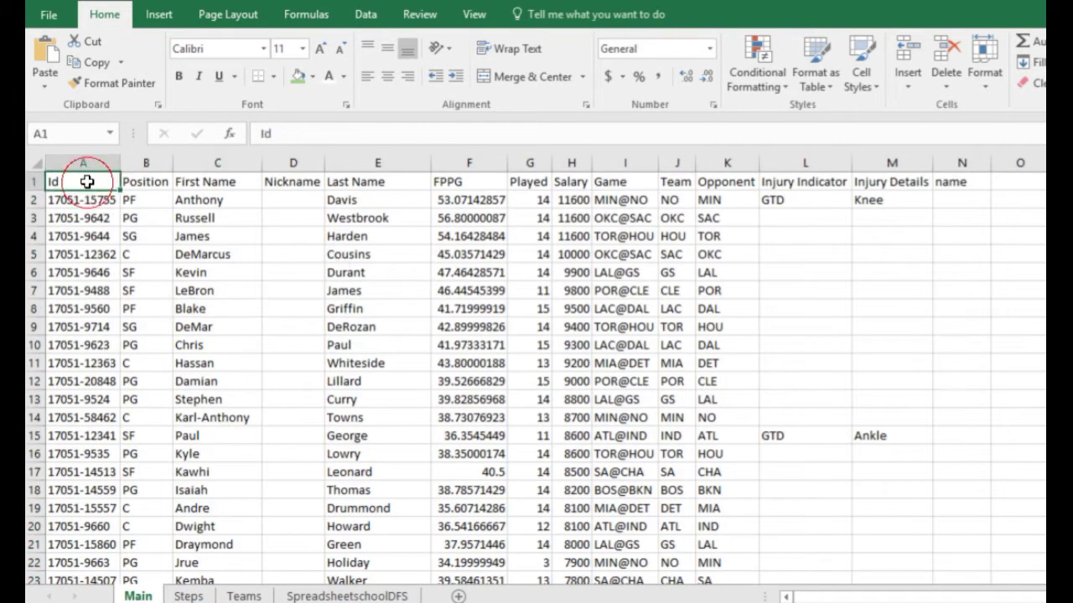
pyautogui.hotkey('ctrl', 'v')
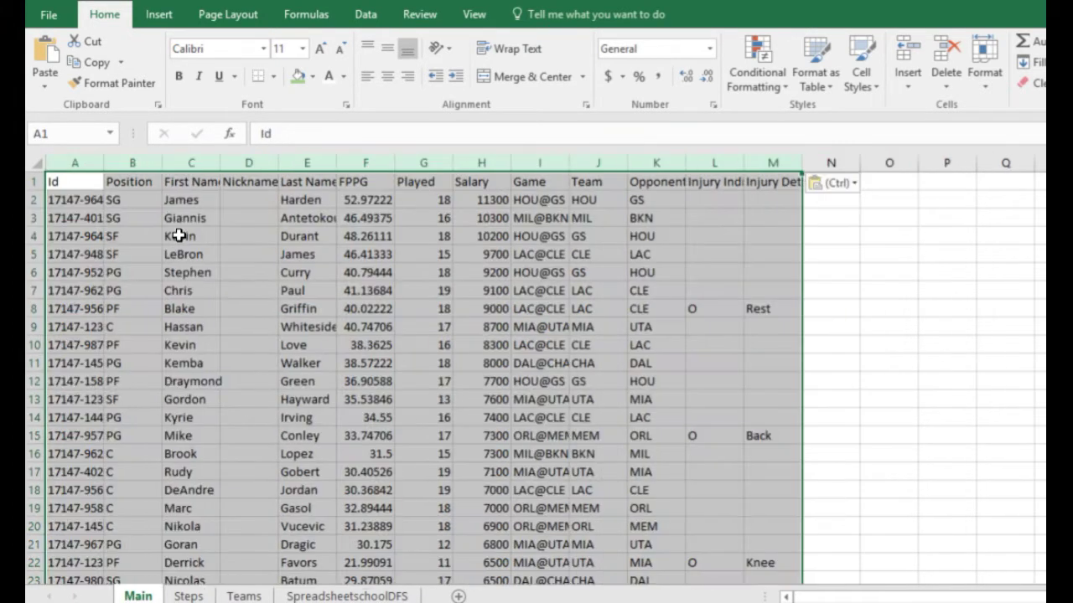
pyautogui.click(467, 327)
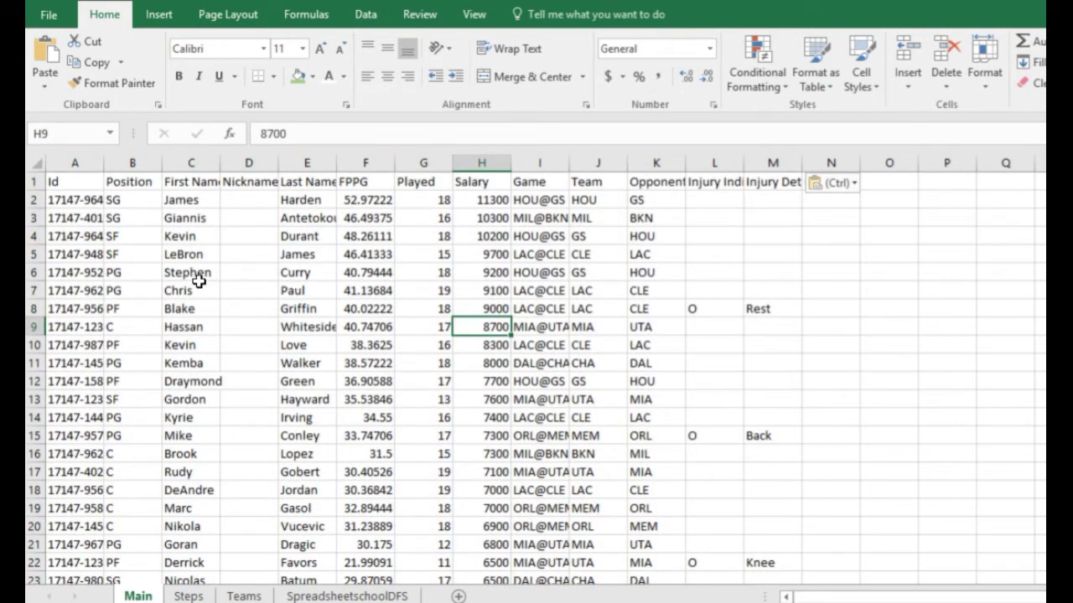
# Examine the ID, position, first name, last name, FPPG, games played and salary entries in the Main sheet
pyautogui.click(89, 235)
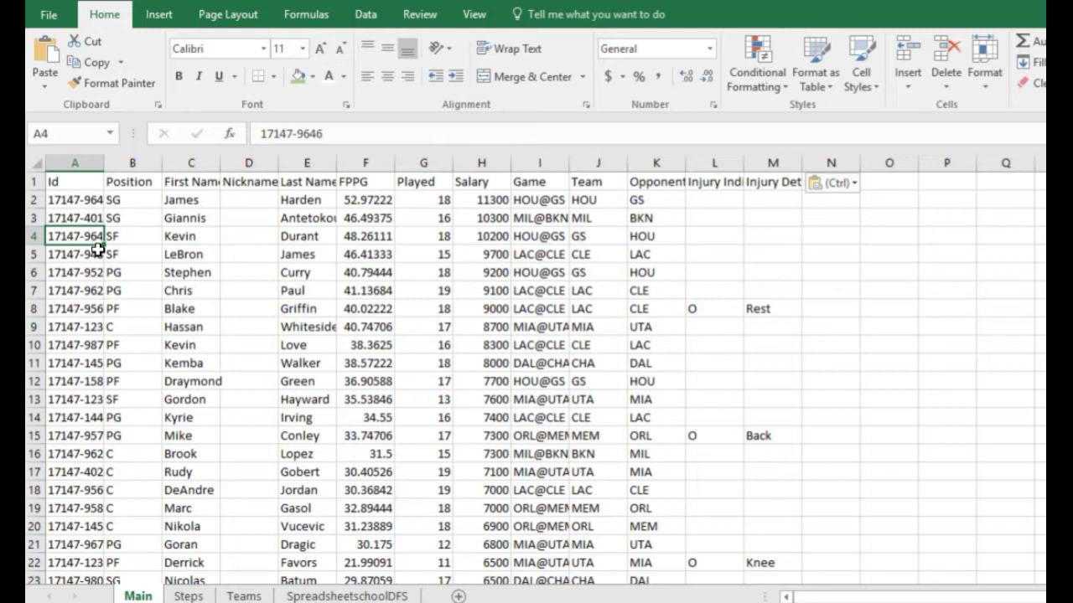
pyautogui.click(166, 256)
pyautogui.click(130, 272)
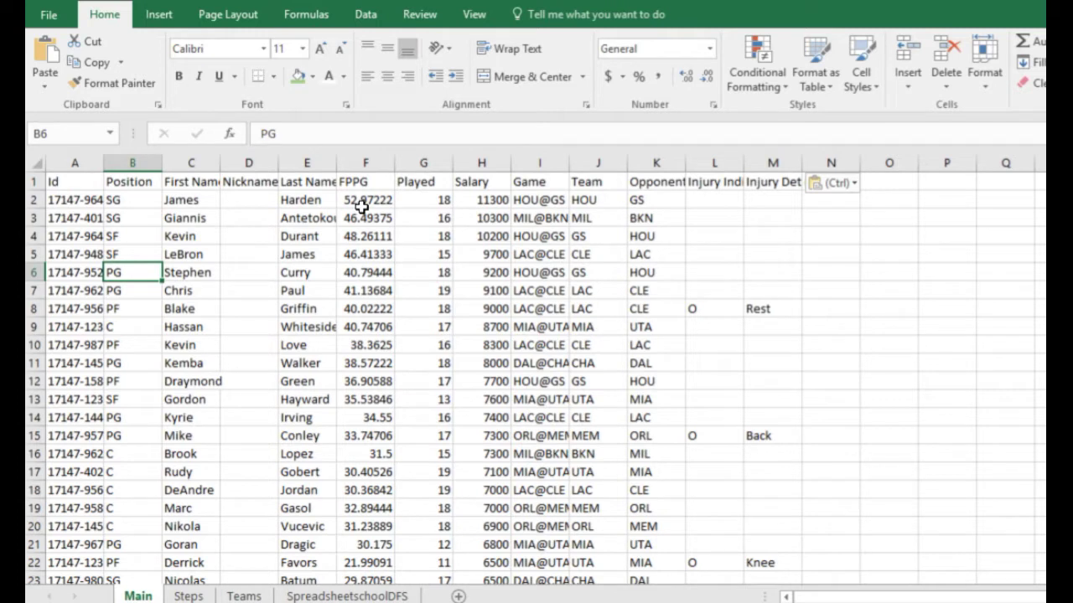
pyautogui.click(437, 271)
pyautogui.click(492, 256)
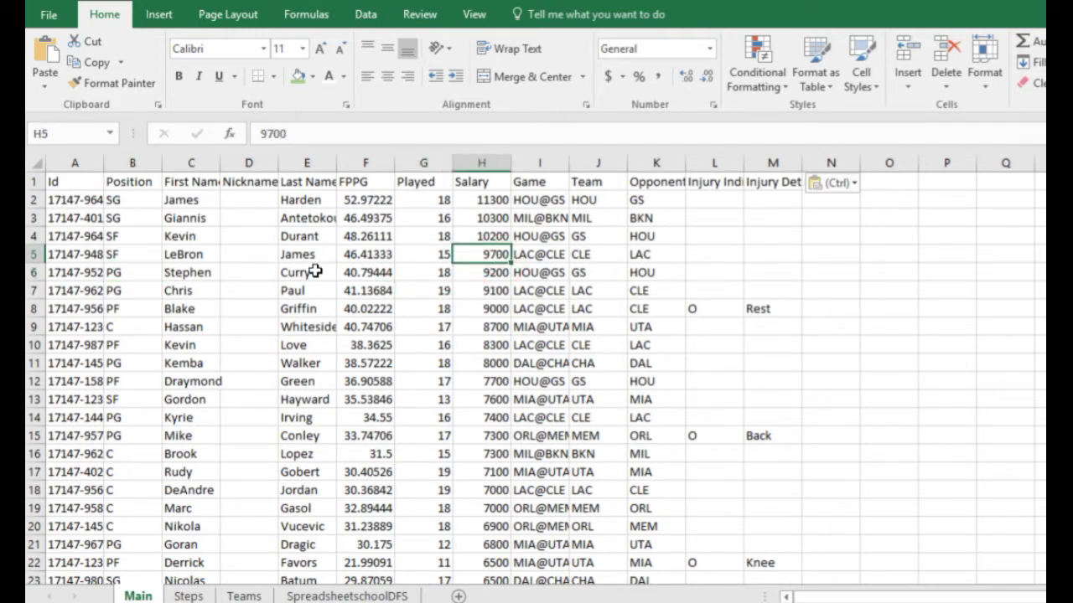
pyautogui.click(256, 273)
pyautogui.click(185, 255)
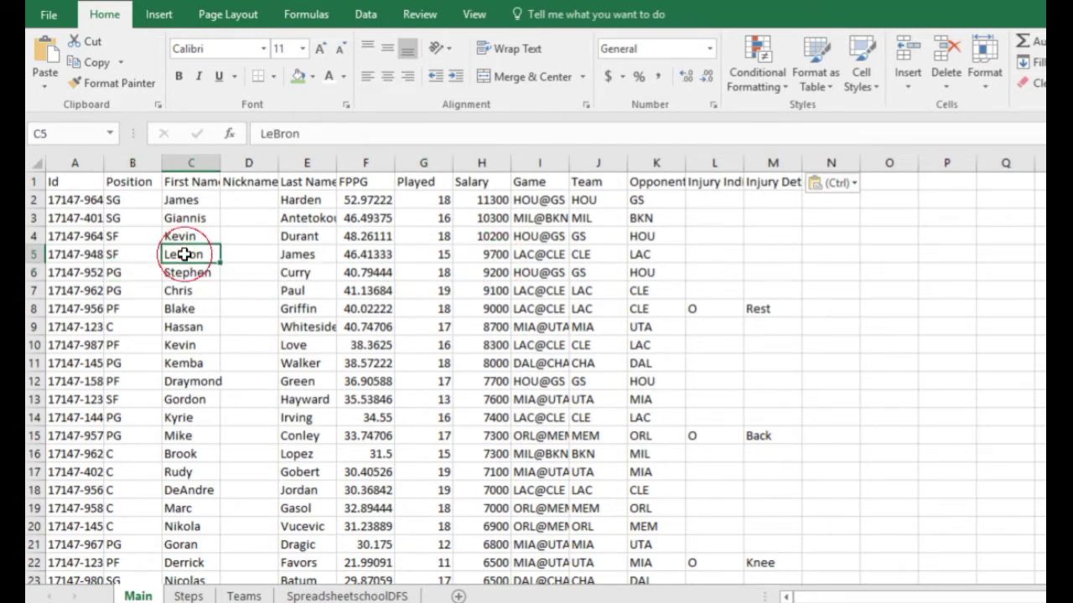
pyautogui.click(295, 237)
pyautogui.click(367, 253)
pyautogui.click(484, 253)
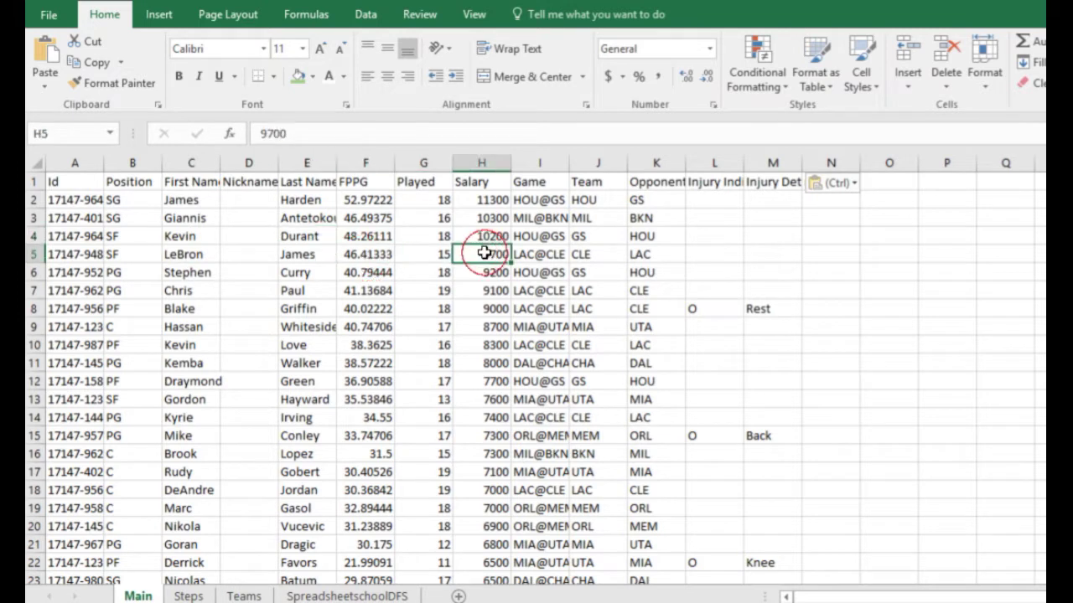
# Enter the header Name in cell N1, next to the Injury Details column
pyautogui.click(771, 184)
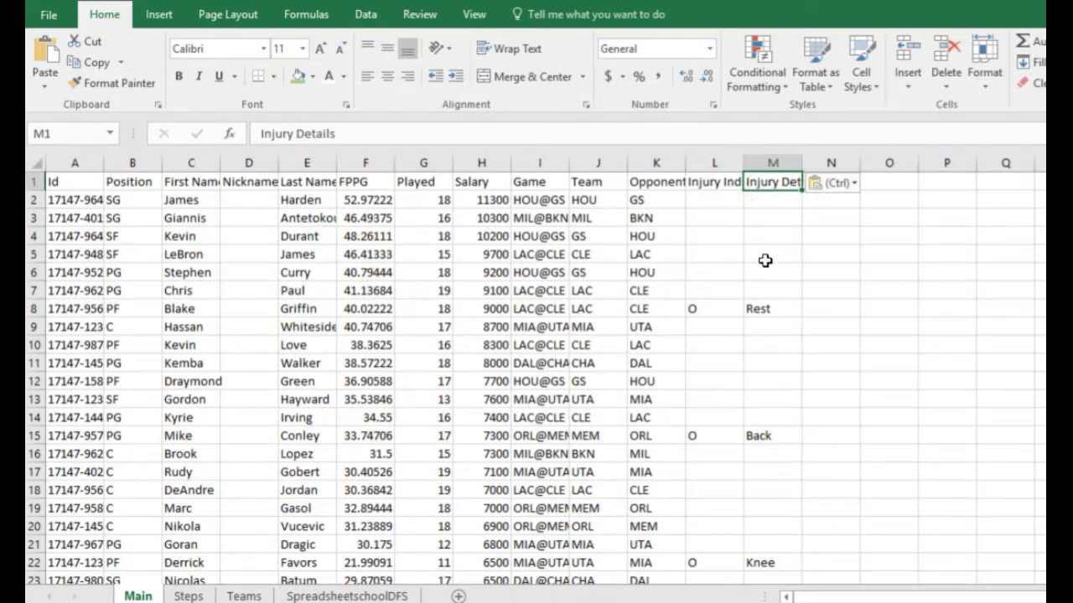
pyautogui.press('Right')
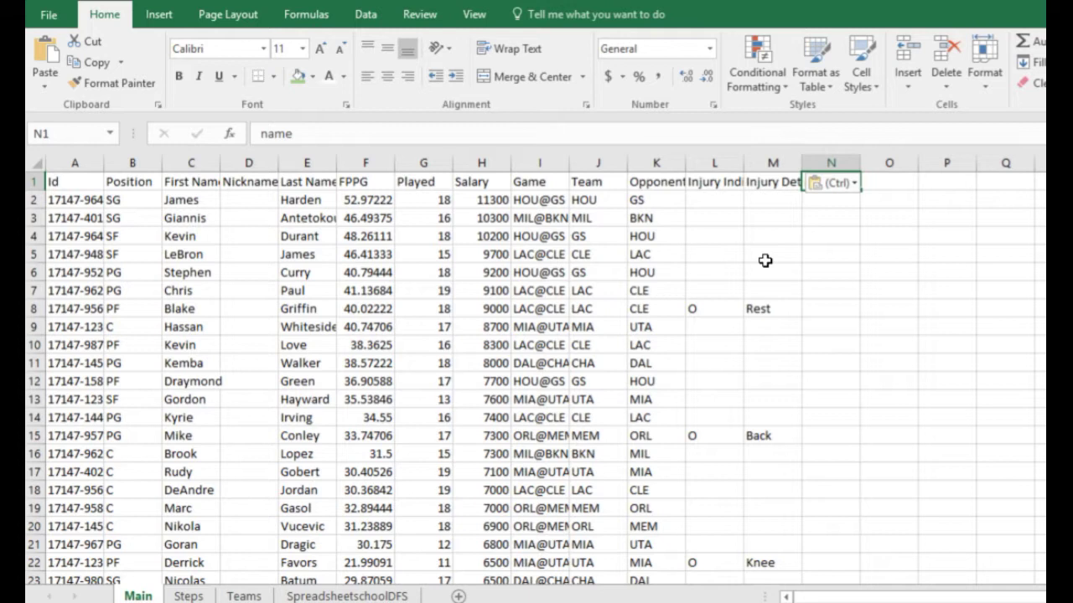
pyautogui.write('NAme')
pyautogui.press('BackSpace')
pyautogui.press('BackSpace')
pyautogui.write('ame')
pyautogui.press('Return')
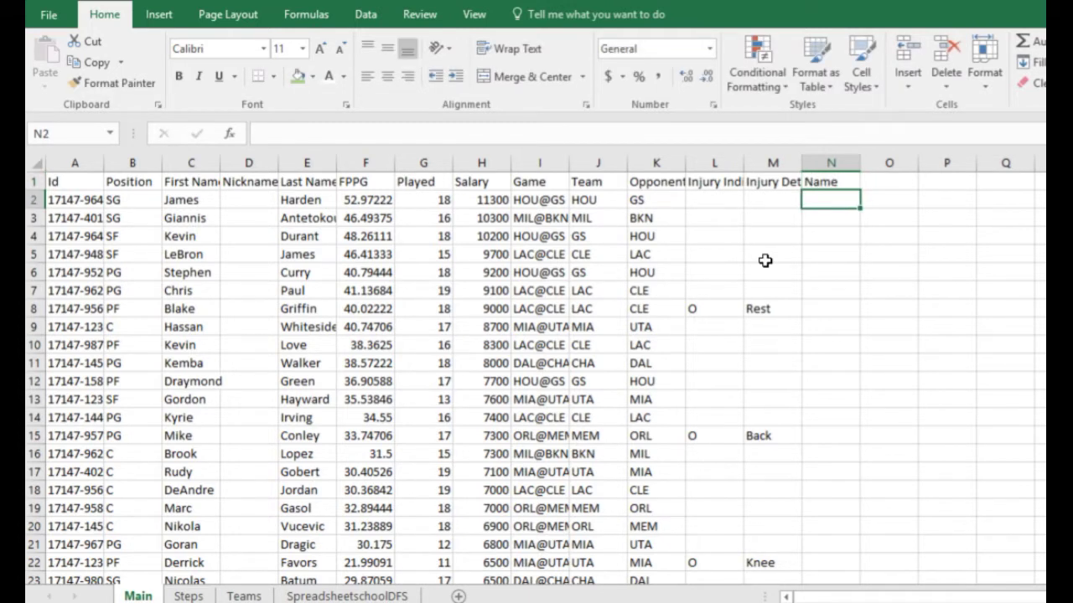
pyautogui.press('Left')
pyautogui.press('Left')
pyautogui.press('Left')
pyautogui.press('Left')
pyautogui.press('Left')
pyautogui.press('Left')
pyautogui.press('Left')
pyautogui.press('Left')
pyautogui.press('Left')
pyautogui.press('Left')
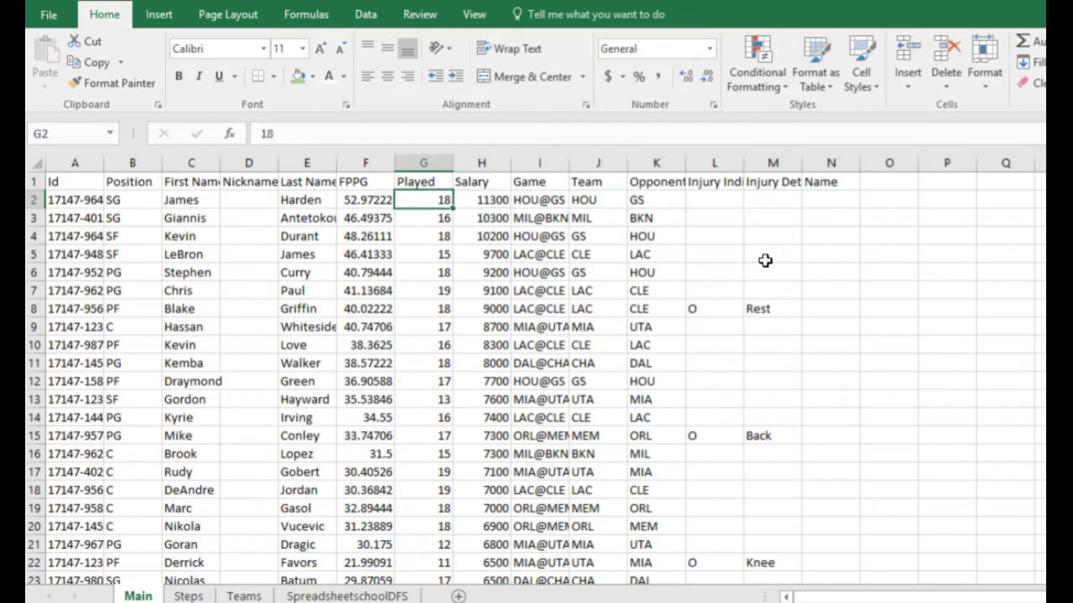
pyautogui.press('Left')
pyautogui.press('Right')
pyautogui.press('Right')
pyautogui.press('Right')
pyautogui.press('Right')
pyautogui.press('Right')
pyautogui.press('Right')
pyautogui.press('Right')
pyautogui.press('Right')
pyautogui.press('Right')
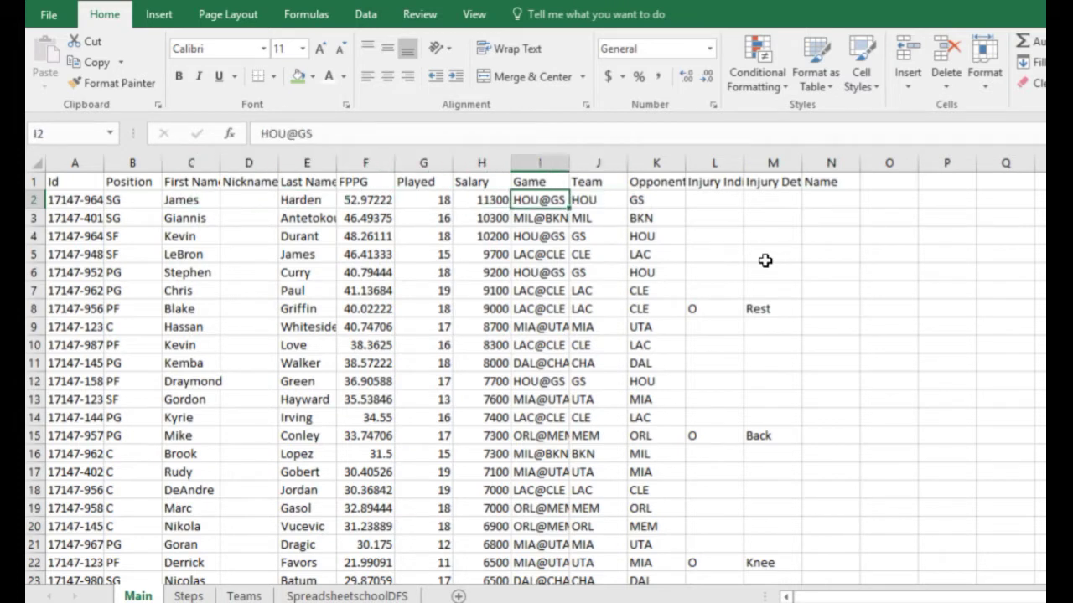
pyautogui.press('Right')
pyautogui.press('Right')
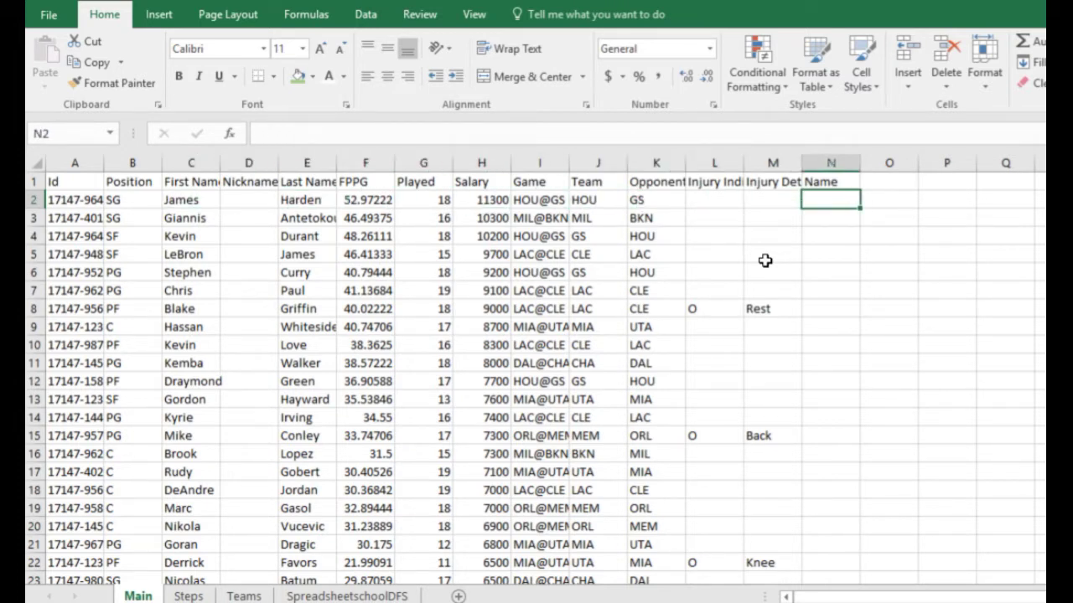
# Enter the formula =C2&" "&E2 in cell N2 to join the first and last name with a space
pyautogui.write('=')
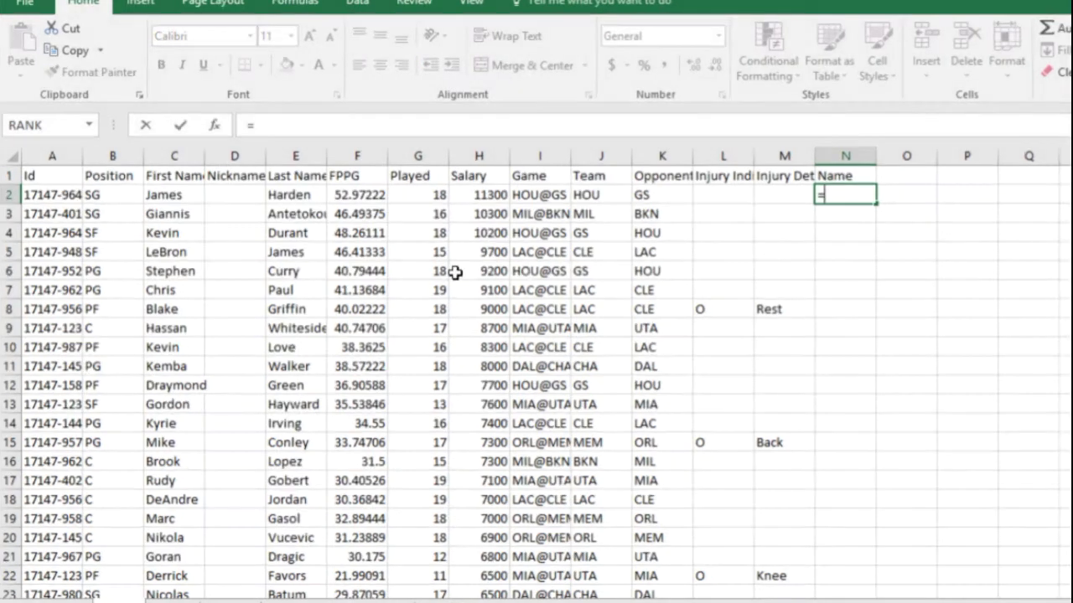
pyautogui.click(196, 201)
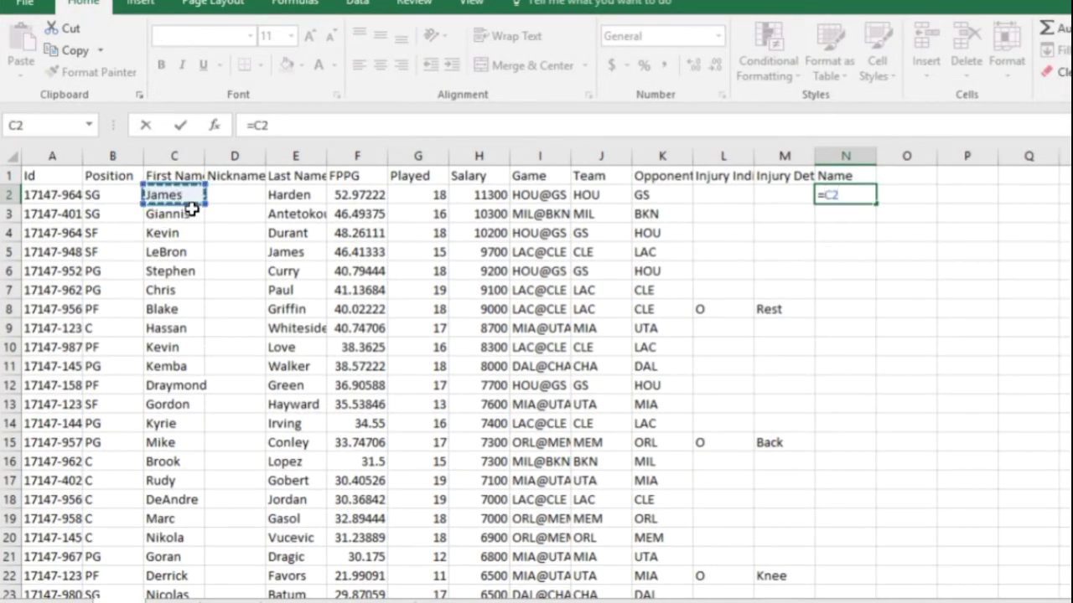
pyautogui.write('&')
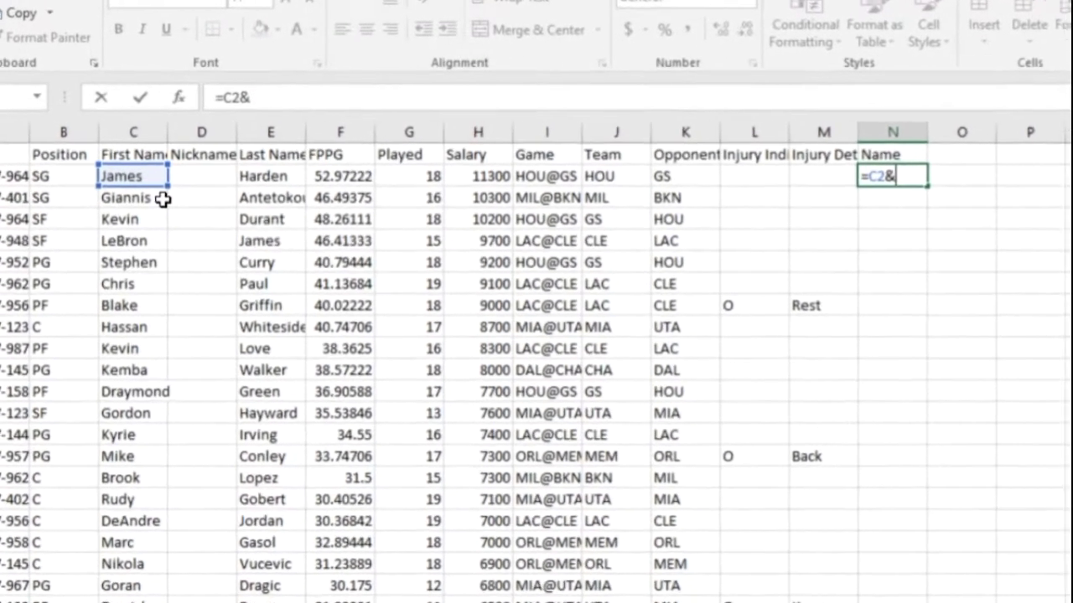
pyautogui.write('" "')
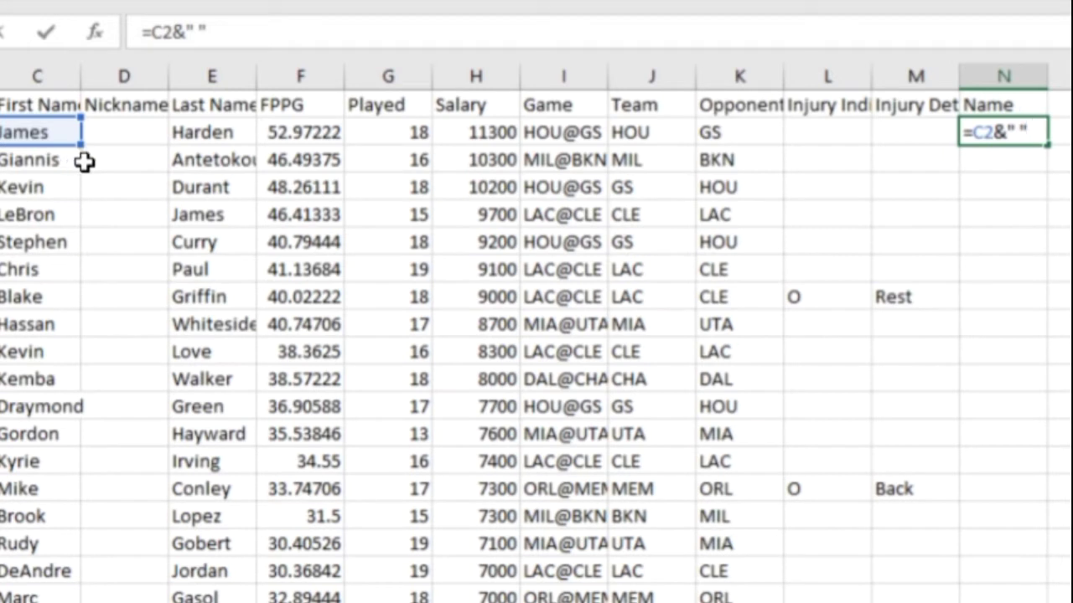
pyautogui.click(215, 132)
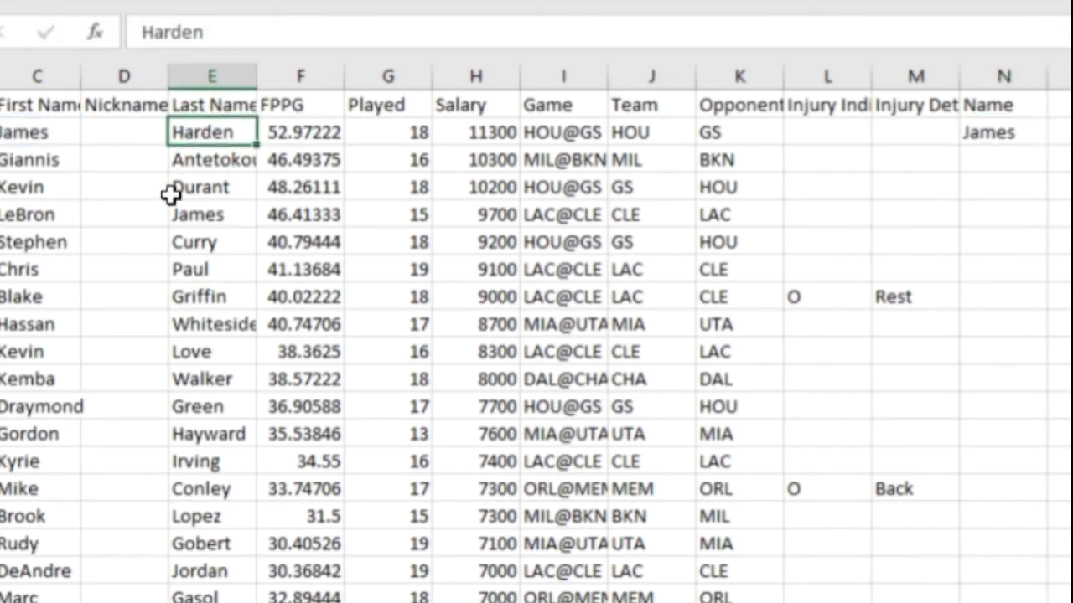
pyautogui.click(38, 134)
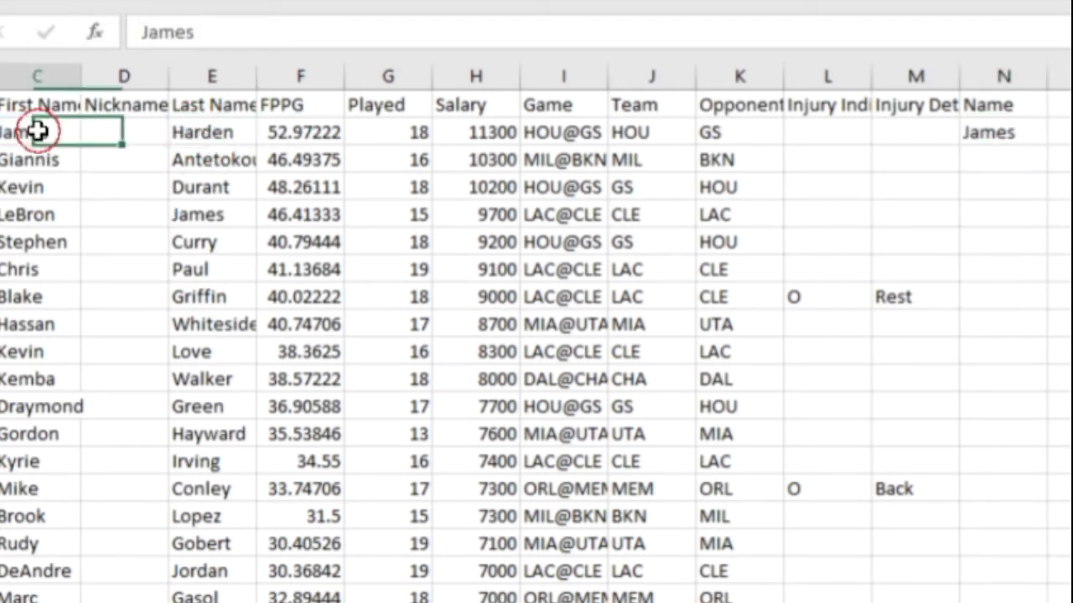
pyautogui.click(1008, 132)
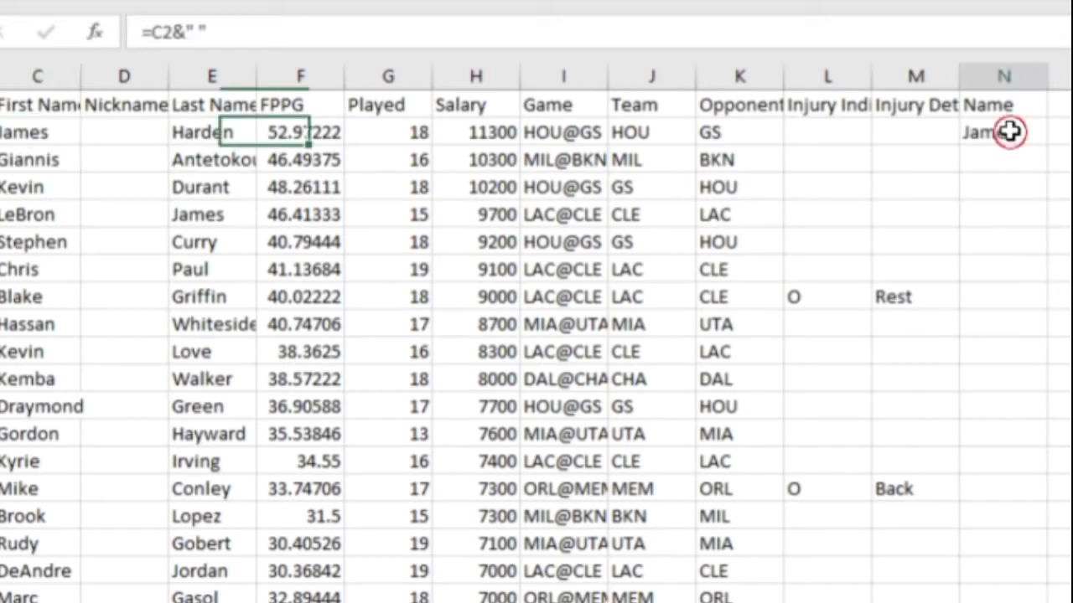
pyautogui.click(316, 36)
pyautogui.write('&')
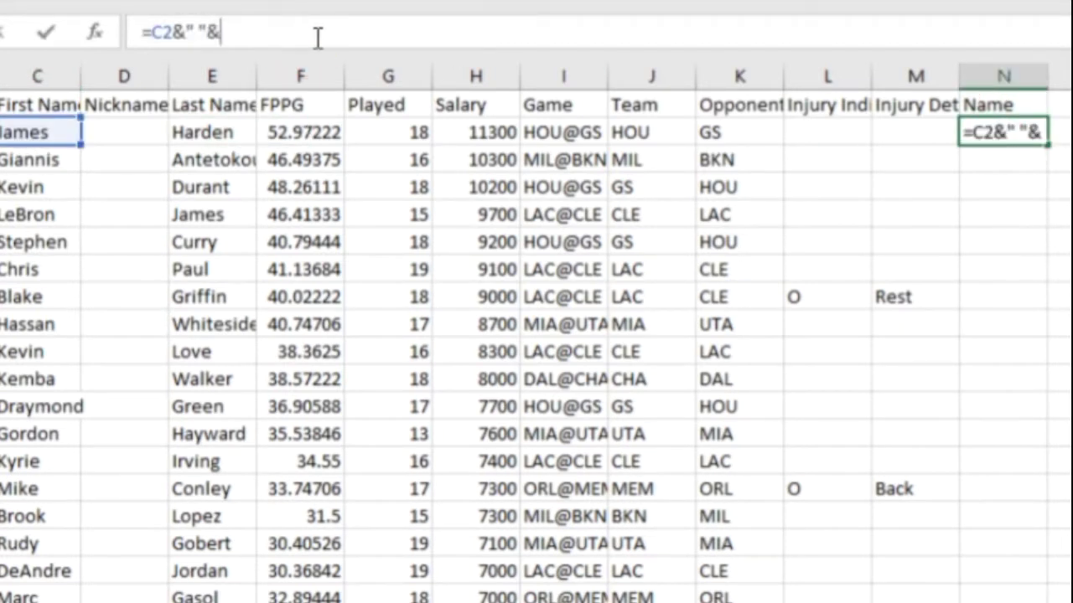
pyautogui.click(211, 134)
pyautogui.press('Return')
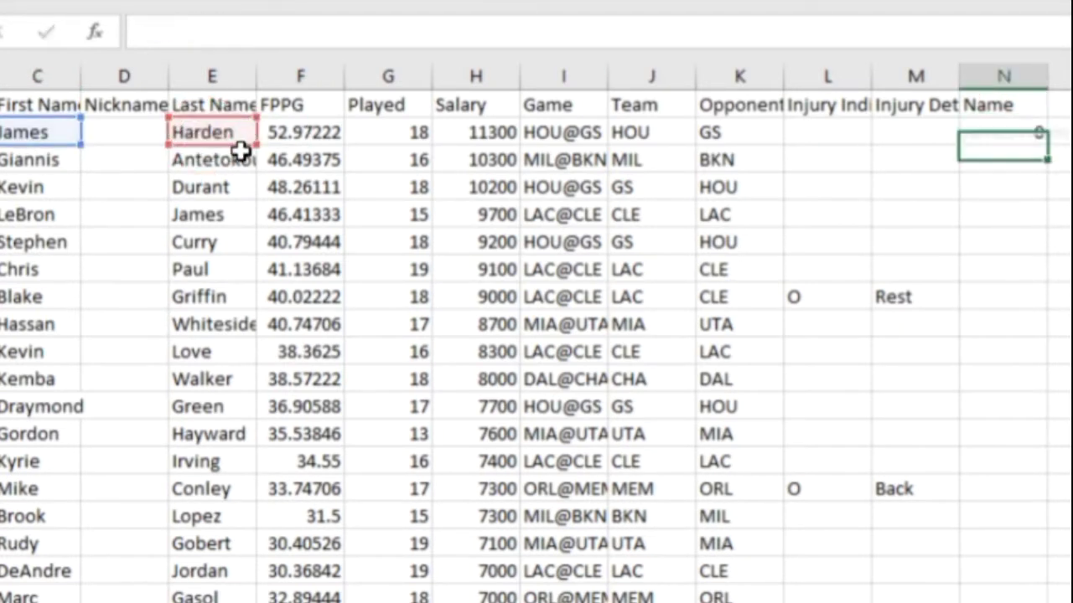
# Fill the full-name formula from N2 down to N17 and autofit the width of column N
pyautogui.doubleClick(1048, 73)
pyautogui.click(1032, 135)
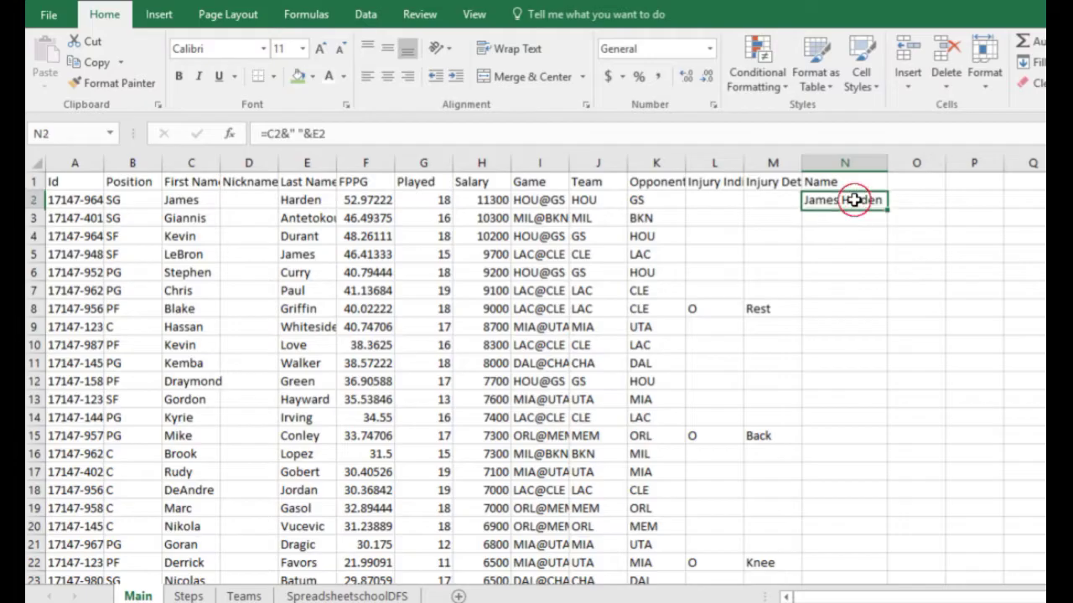
pyautogui.moveTo(886, 209); pyautogui.dragTo(884, 472)
pyautogui.click(865, 295)
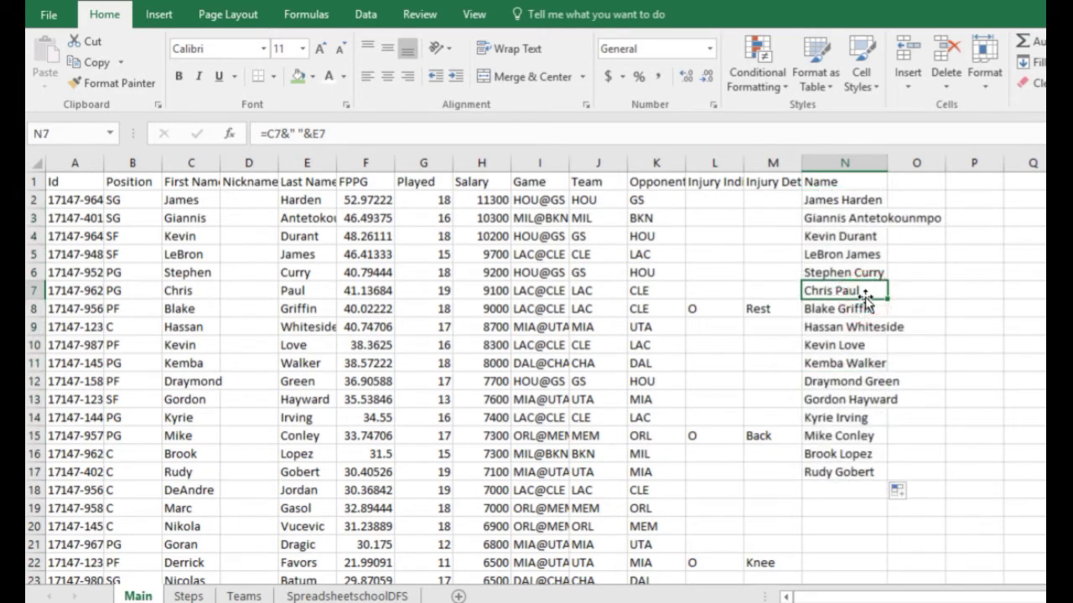
pyautogui.doubleClick(887, 162)
pyautogui.click(877, 233)
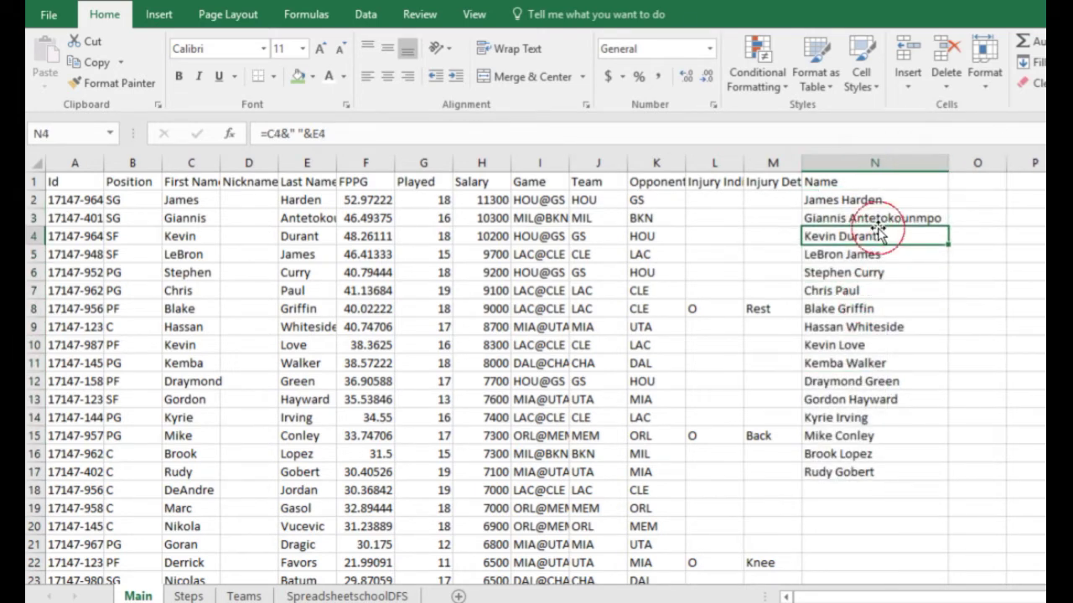
pyautogui.click(875, 201)
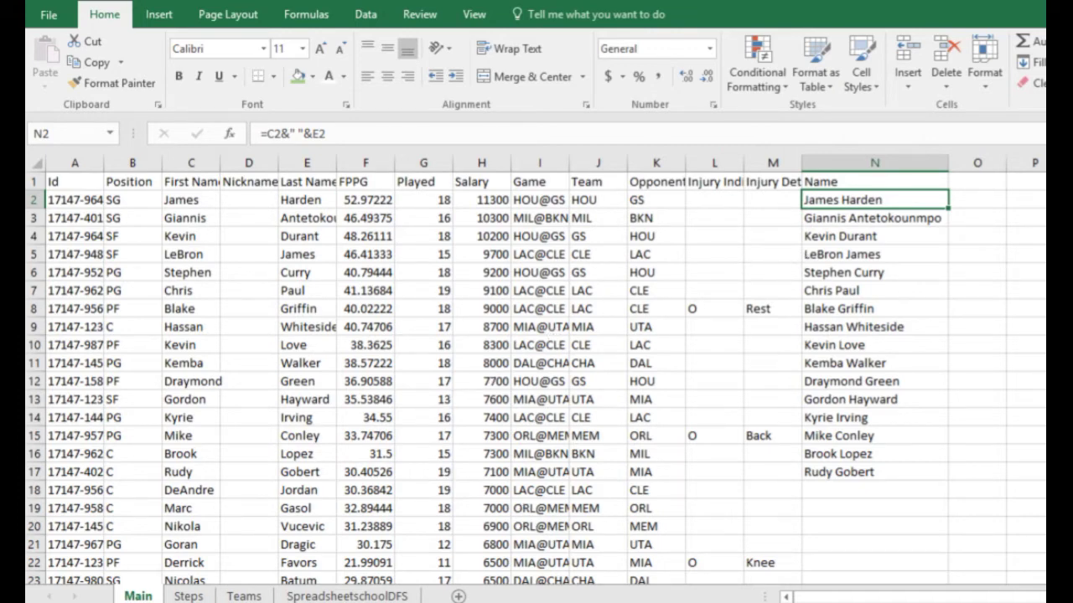
# Switch to the browser and review Basketball-Reference's per-game player stats and HoopsStats' team opponent stats with their split options
pyautogui.hotkey('alt', 'Tab')
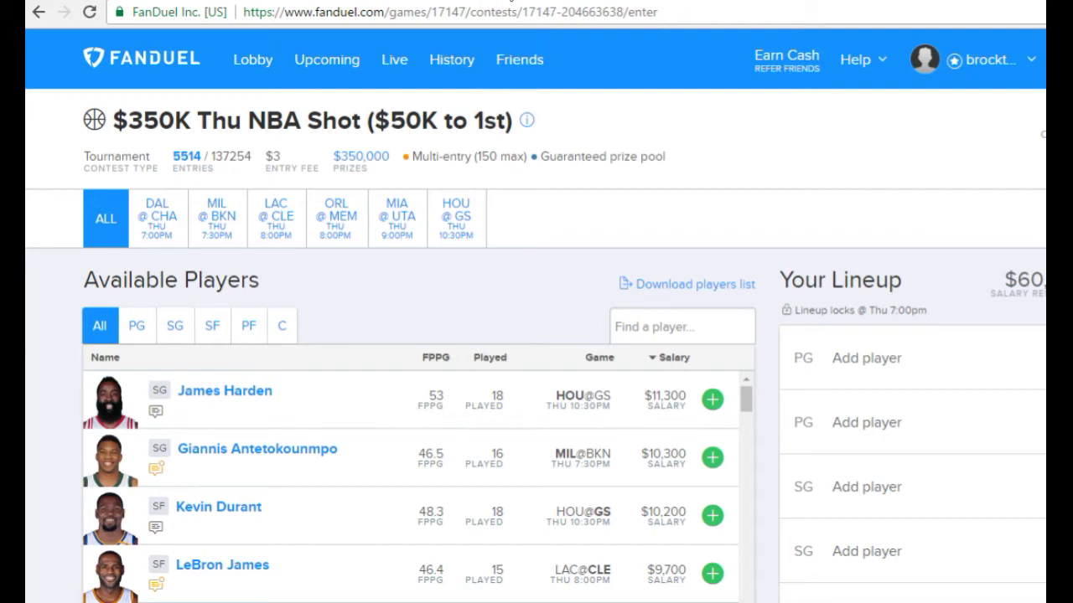
pyautogui.hotkey('ctrl', 'Tab')
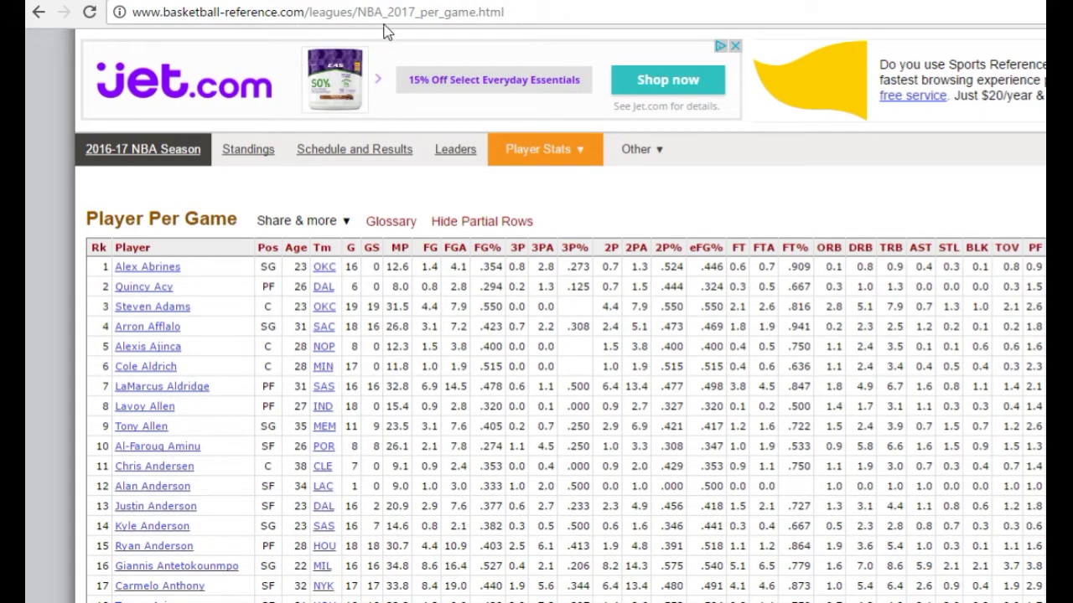
pyautogui.click(334, 221)
pyautogui.click(310, 308)
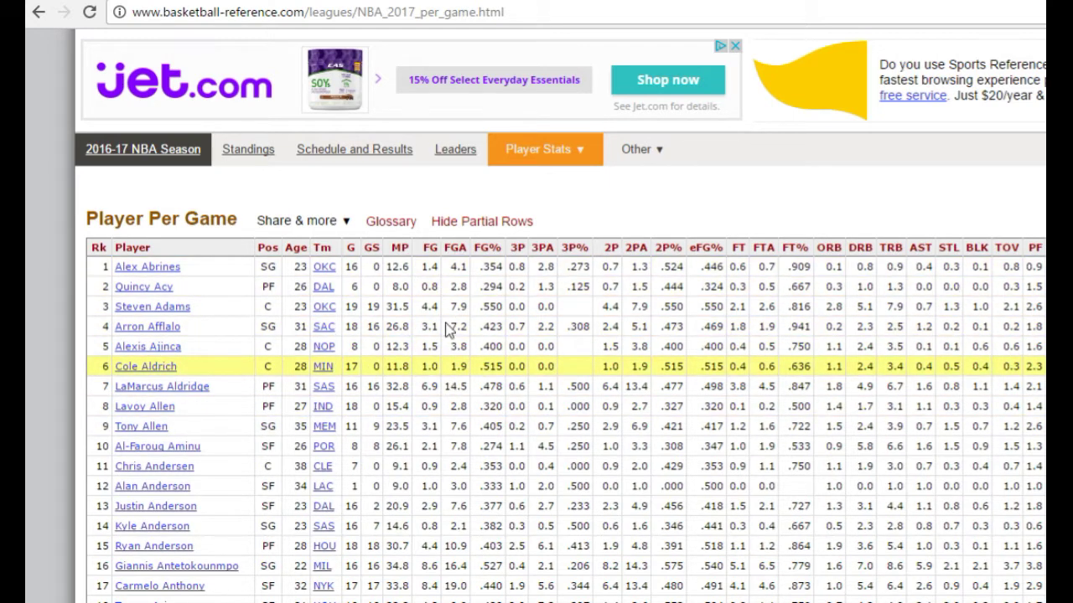
pyautogui.hotkey('ctrl', 'Tab')
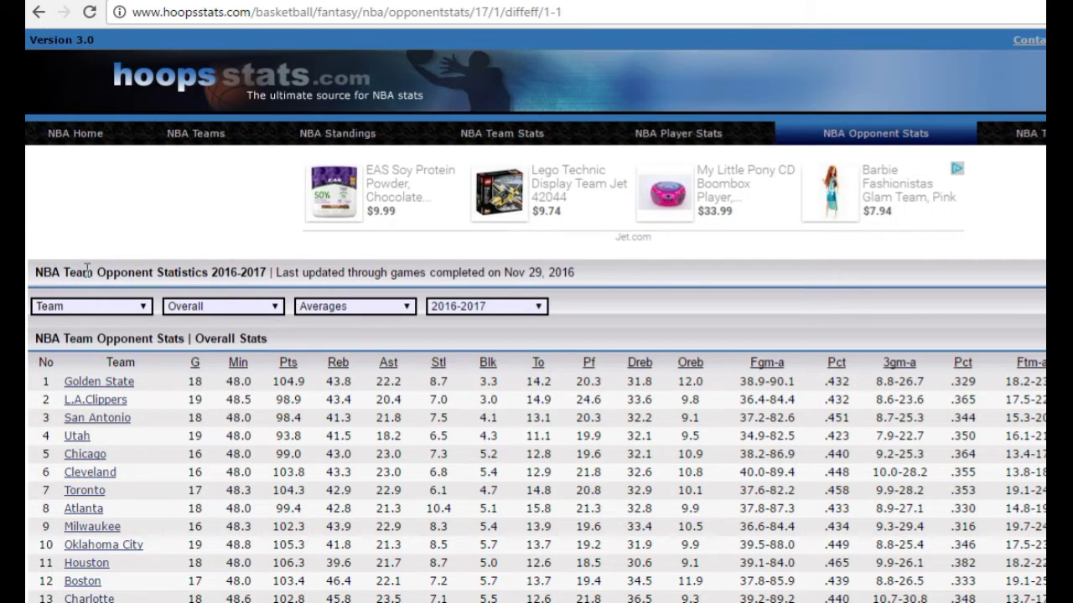
pyautogui.click(279, 312)
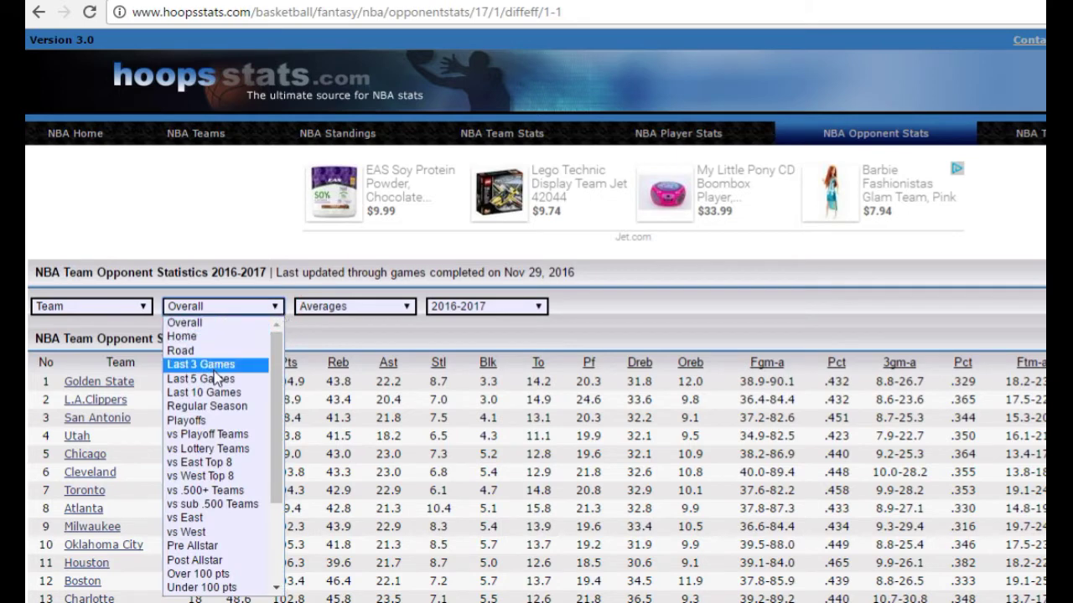
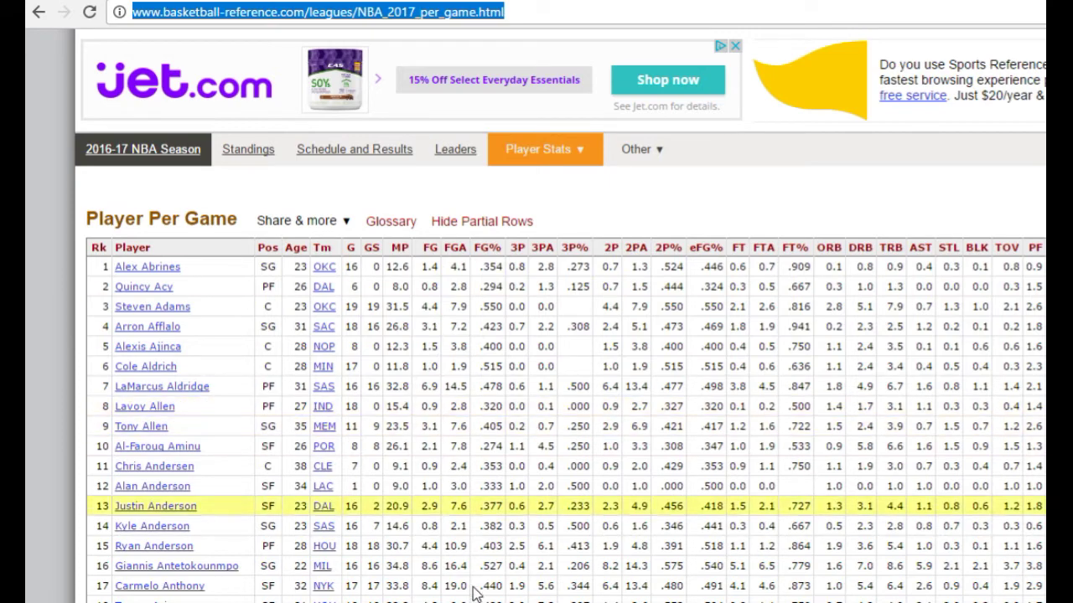
# Return to the Excel workbook holding the Main sheet and add a new worksheet named nba ref
pyautogui.click(505, 599)
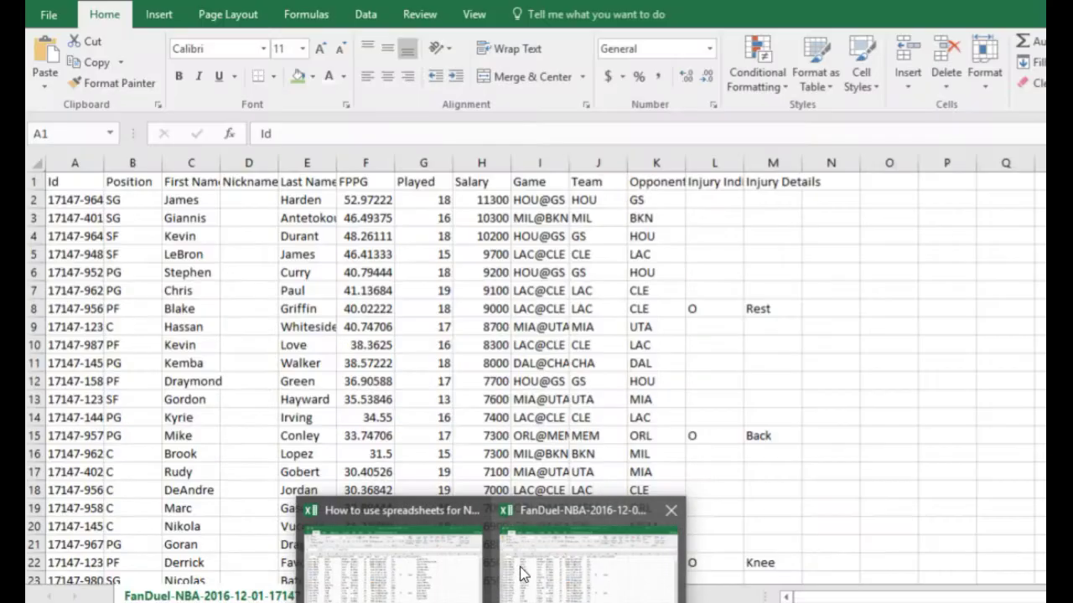
pyautogui.click(429, 563)
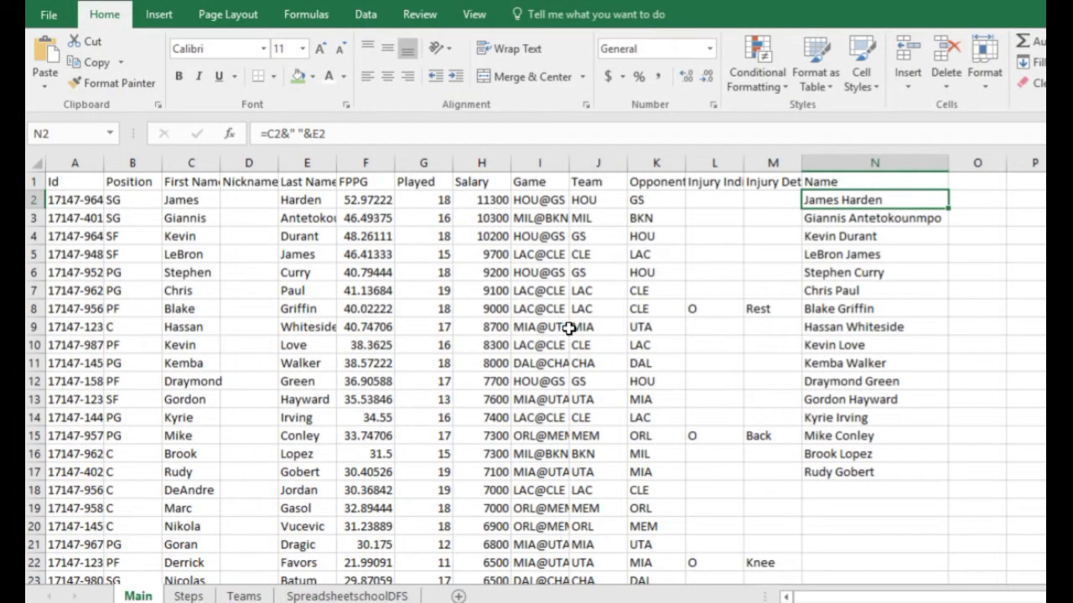
pyautogui.click(457, 596)
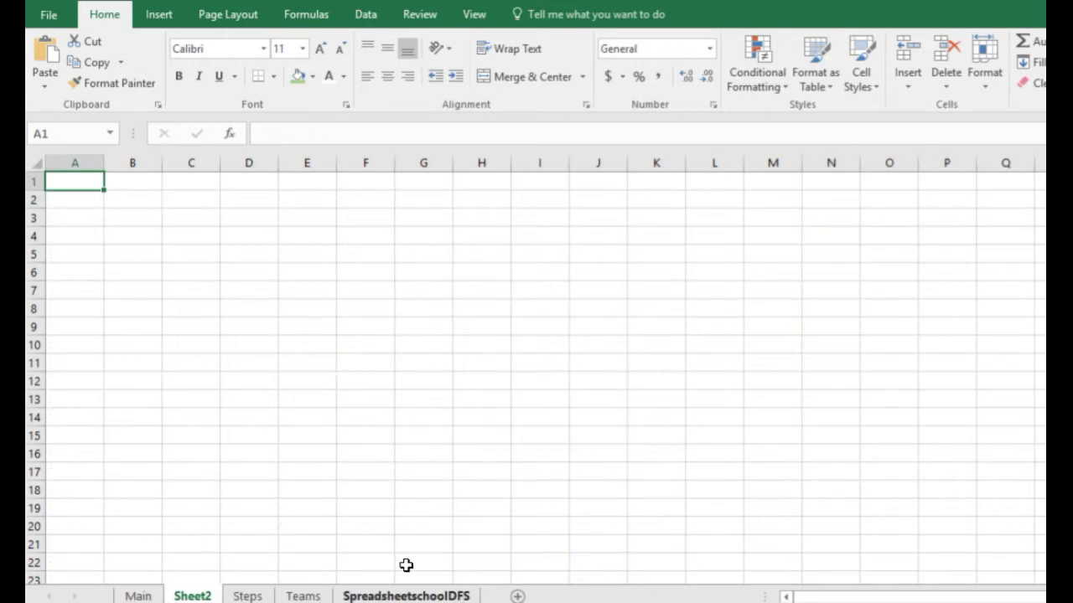
pyautogui.doubleClick(194, 593)
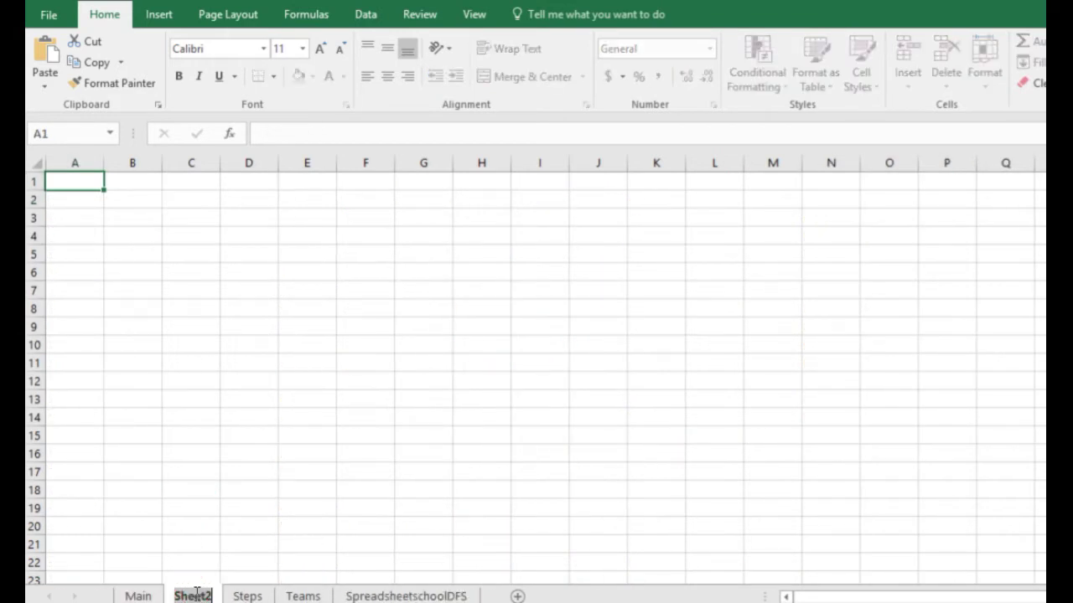
pyautogui.write('nbaref')
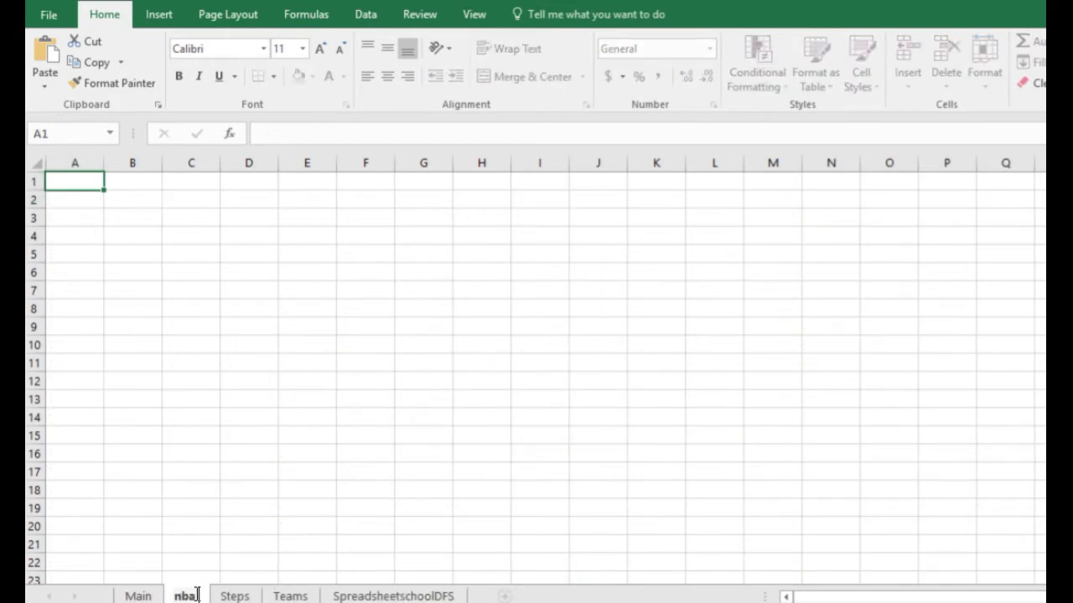
pyautogui.click(181, 440)
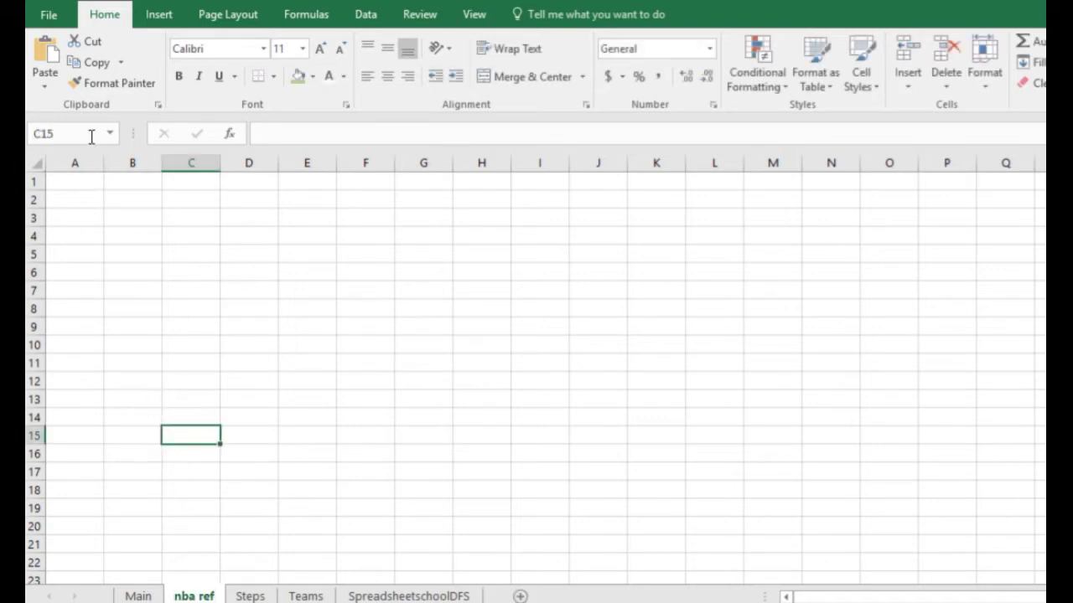
pyautogui.click(80, 179)
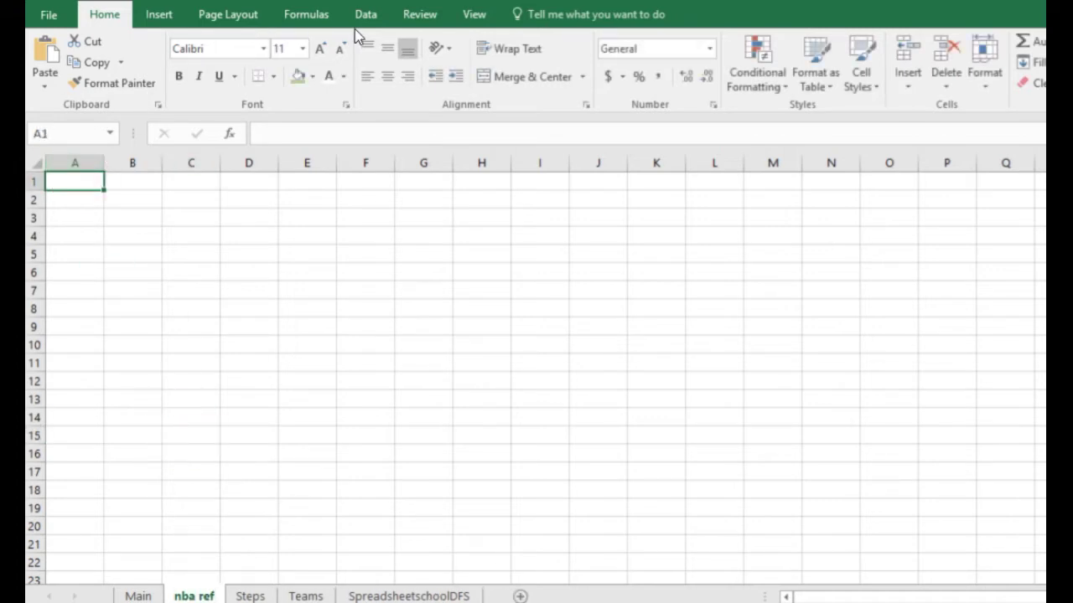
pyautogui.click(366, 21)
pyautogui.click(52, 74)
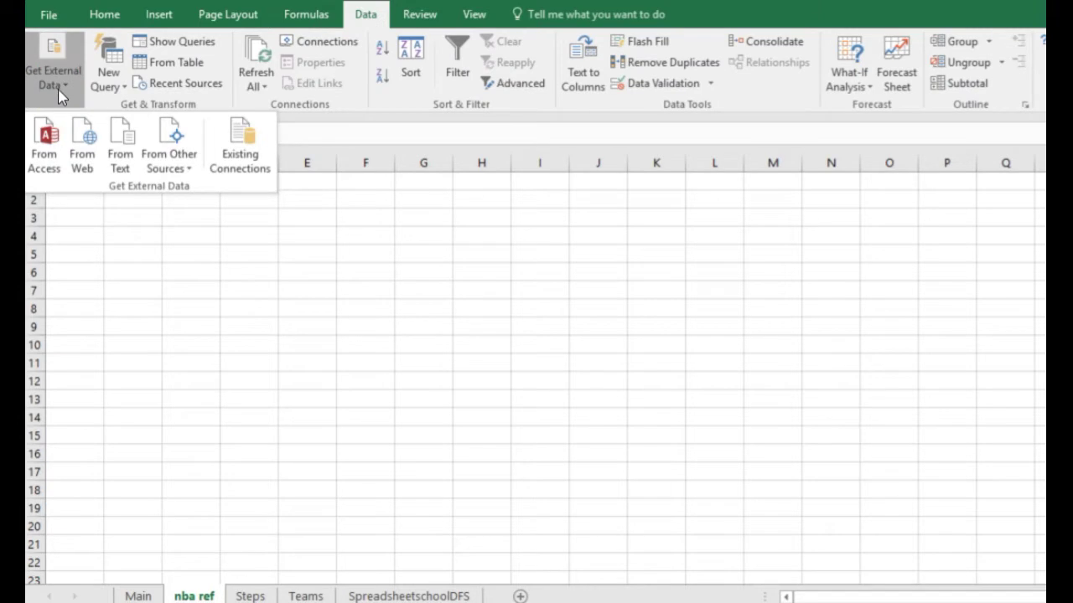
pyautogui.click(74, 155)
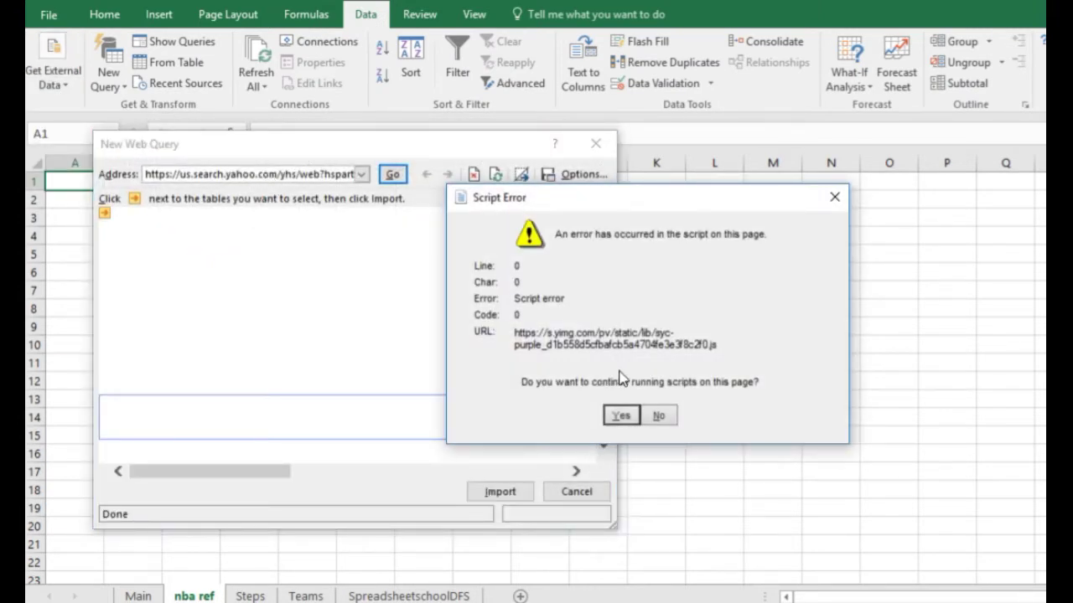
pyautogui.click(656, 417)
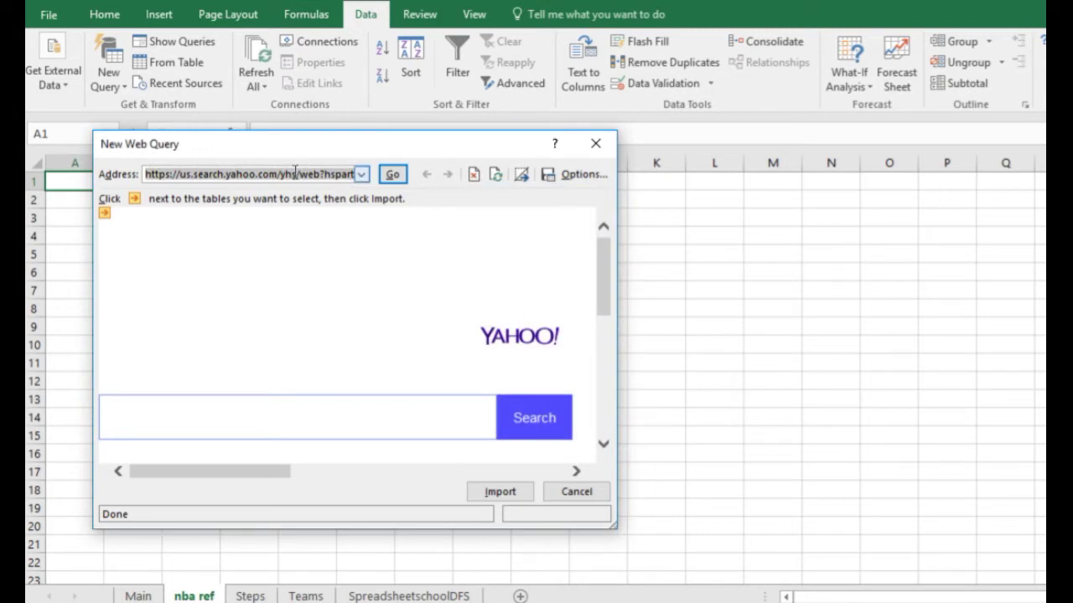
pyautogui.press('BackSpace')
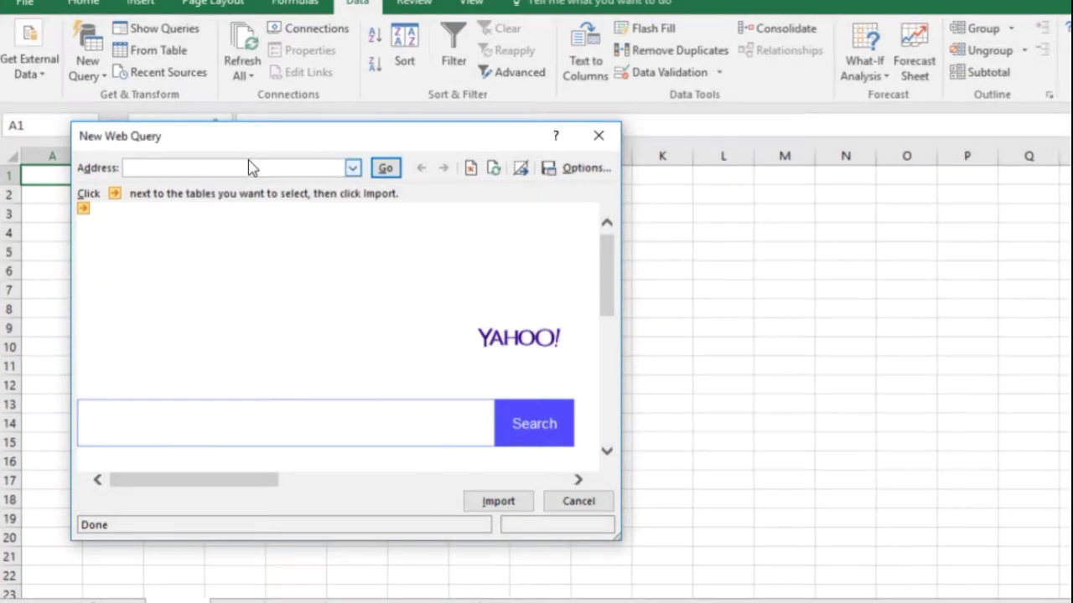
pyautogui.hotkey('ctrl', 'v')
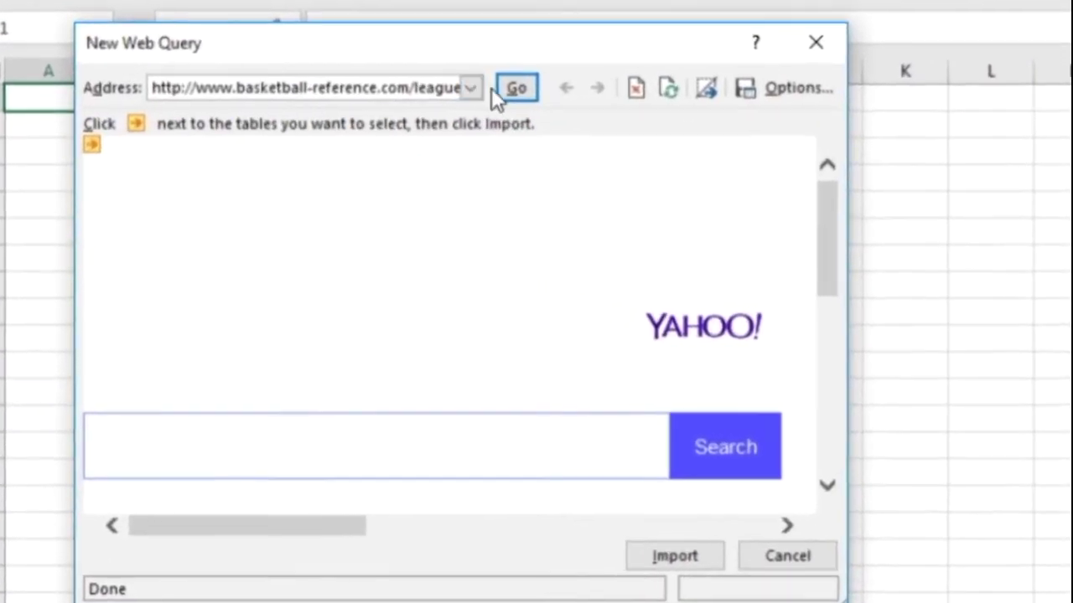
pyautogui.click(514, 88)
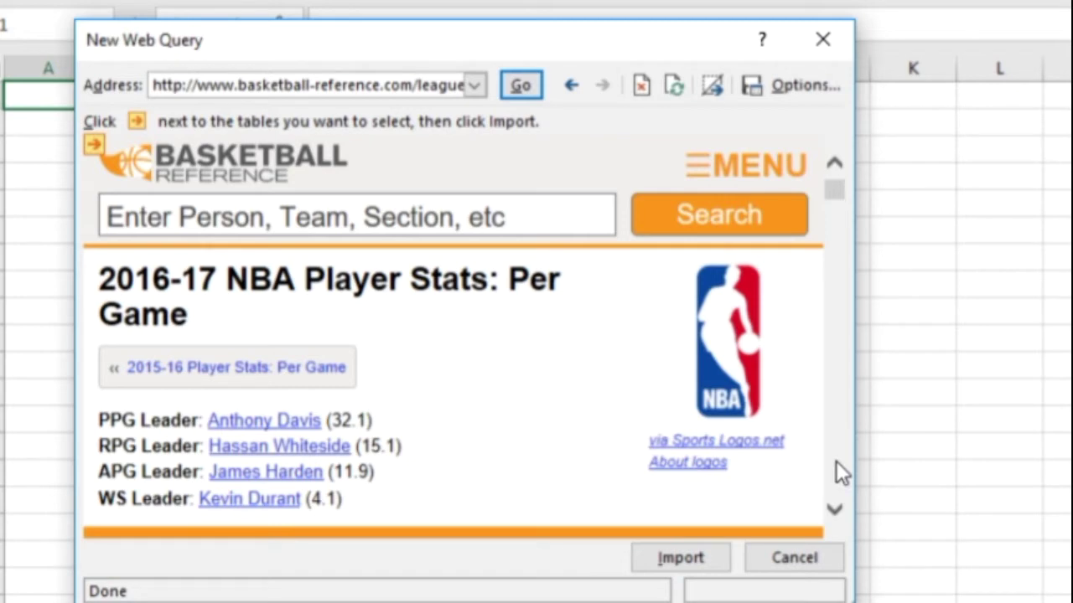
# Select the entire Basketball-Reference page in the web query and import it into the existing worksheet at =$A$1
pyautogui.scroll(-5, 835, 461)
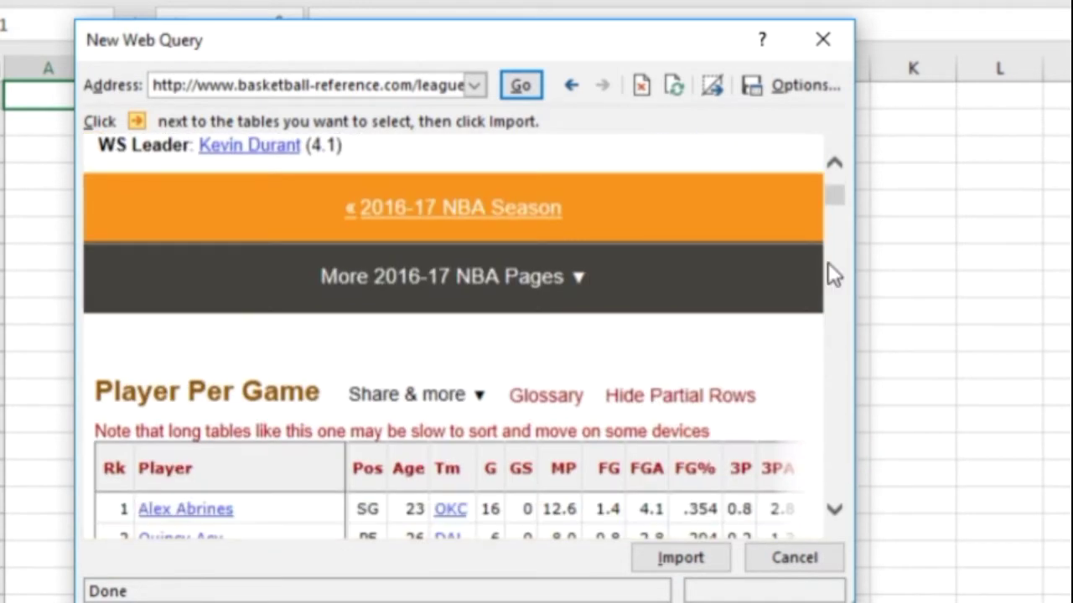
pyautogui.moveTo(839, 209); pyautogui.dragTo(837, 183)
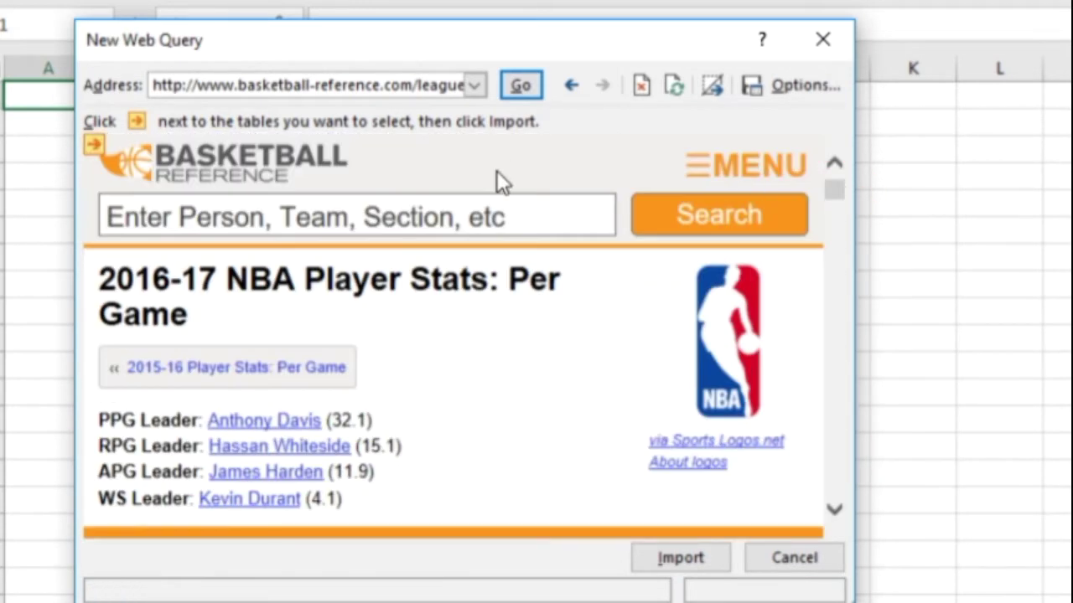
pyautogui.click(836, 388)
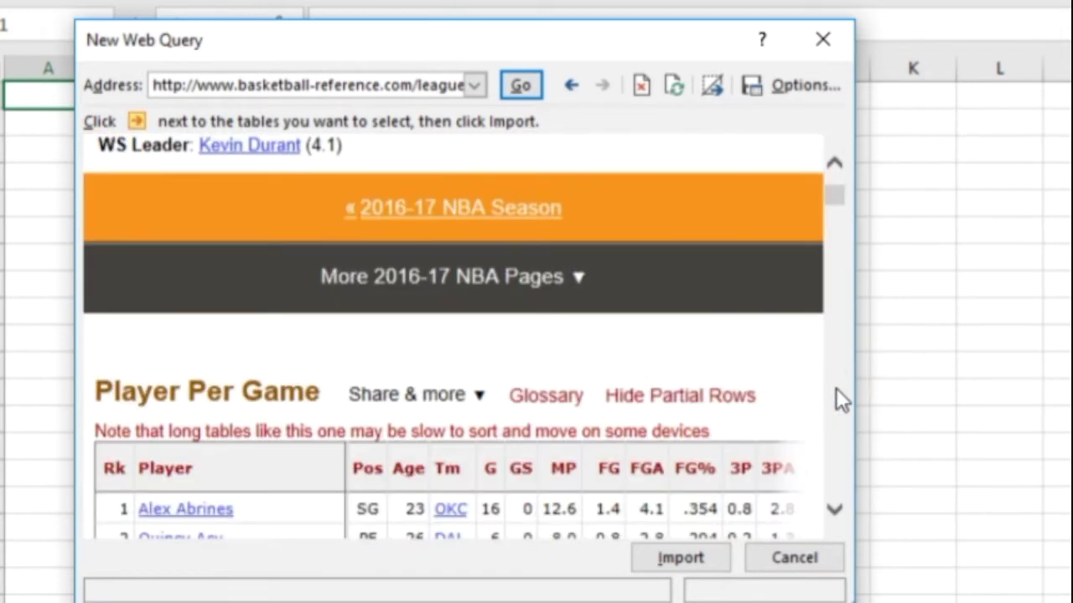
pyautogui.click(835, 388)
pyautogui.scroll(-3, 837, 360)
pyautogui.moveTo(837, 203); pyautogui.dragTo(835, 179)
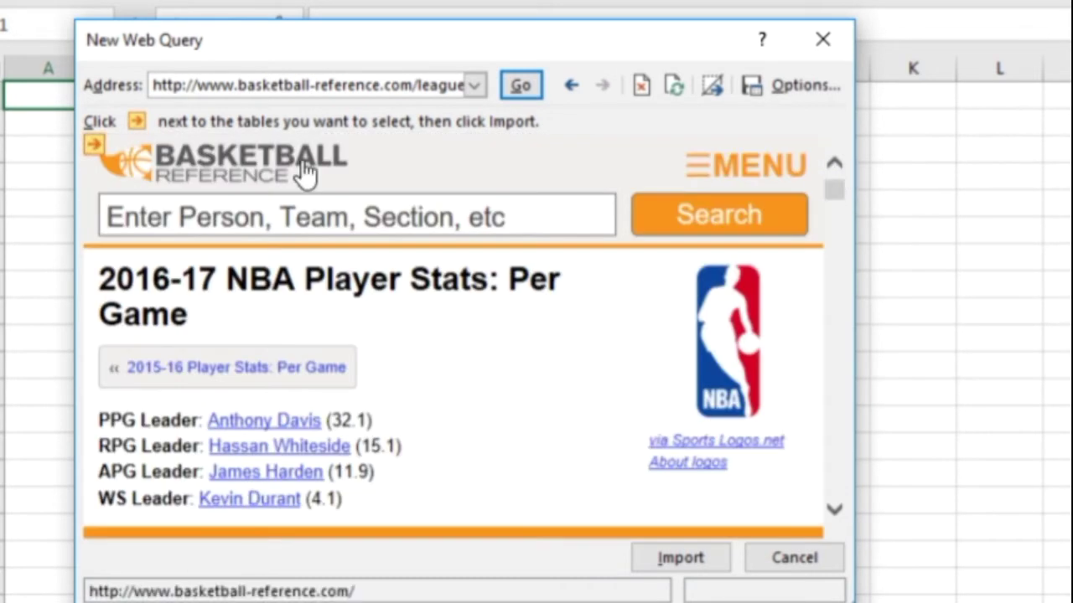
pyautogui.click(92, 146)
pyautogui.click(834, 419)
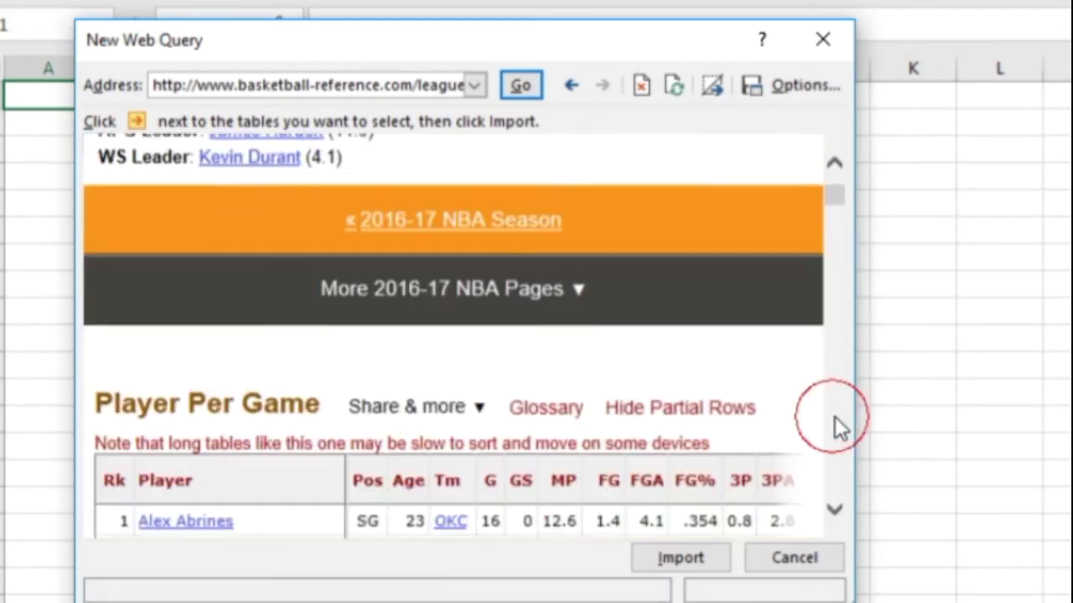
pyautogui.click(834, 419)
pyautogui.click(674, 558)
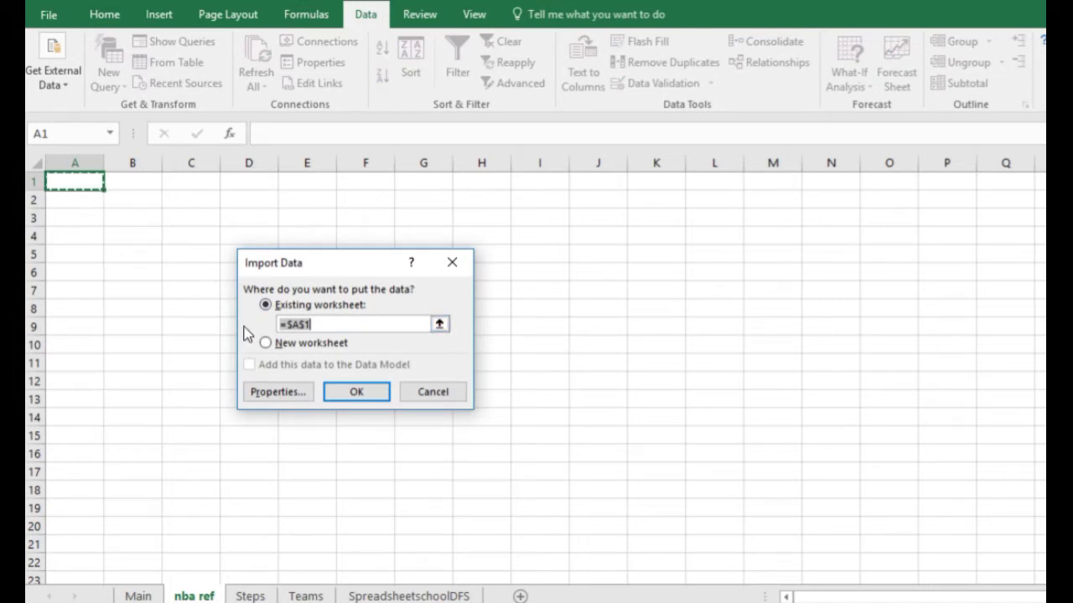
pyautogui.click(336, 394)
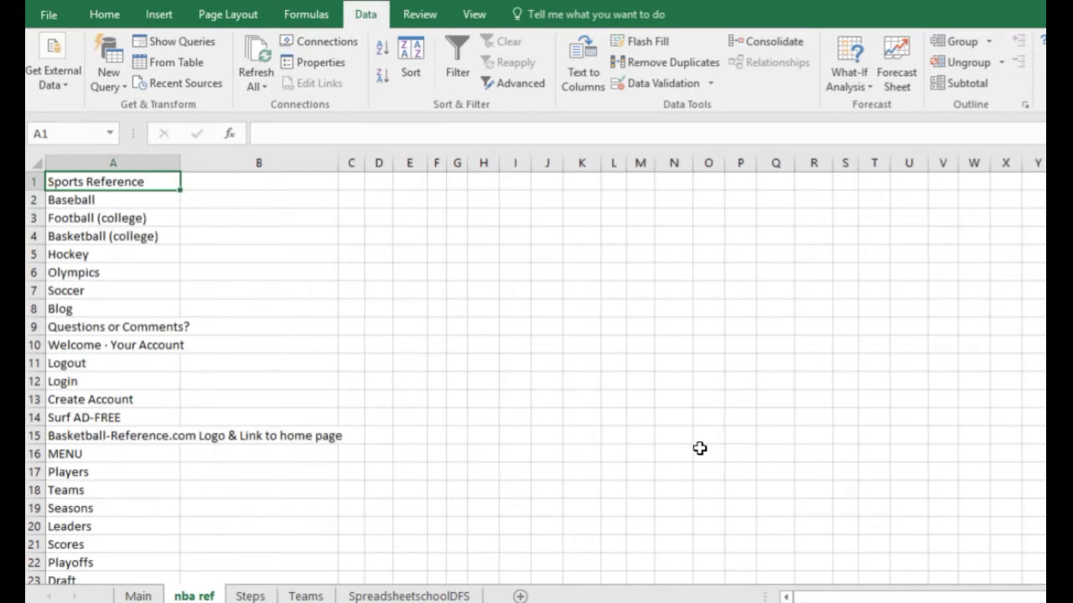
# Examine the Player Per Game table among the imported rows of the nba ref sheet
pyautogui.scroll(-15, 536, 379)
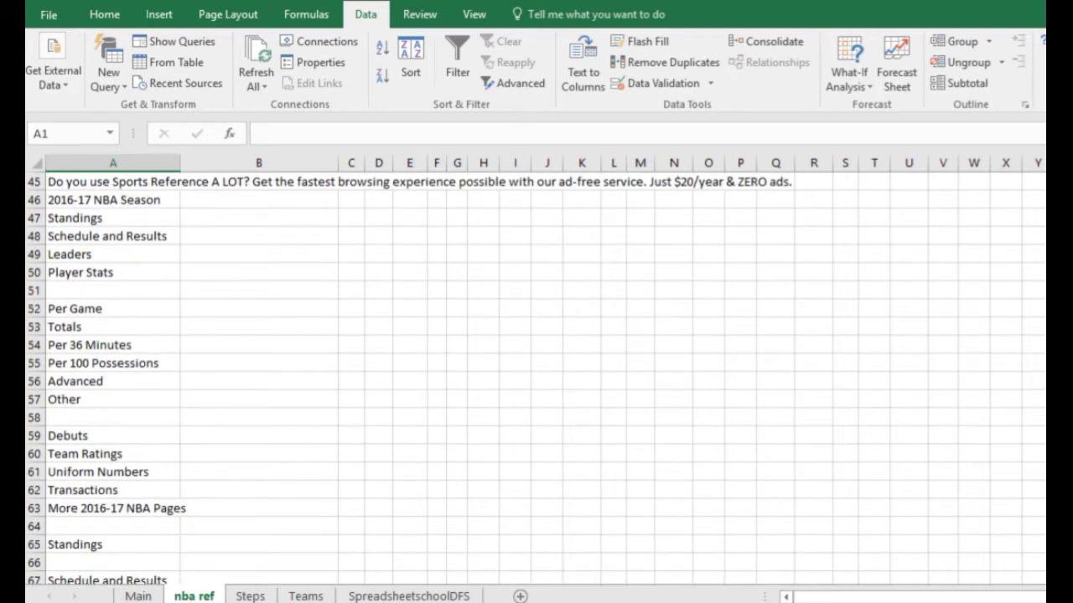
pyautogui.scroll(-7, 536, 379)
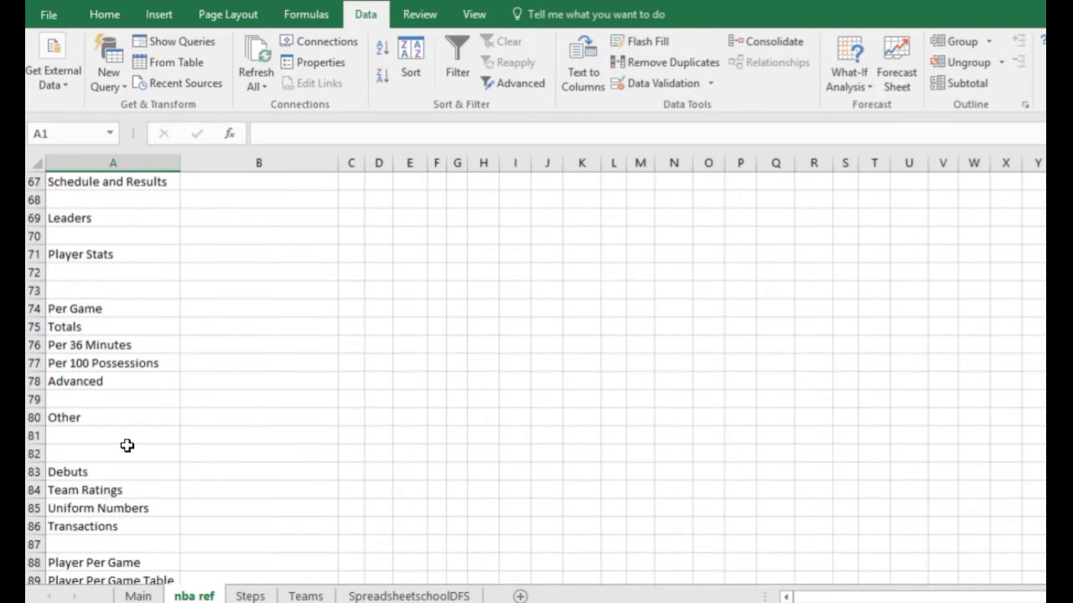
pyautogui.scroll(-7, 284, 249)
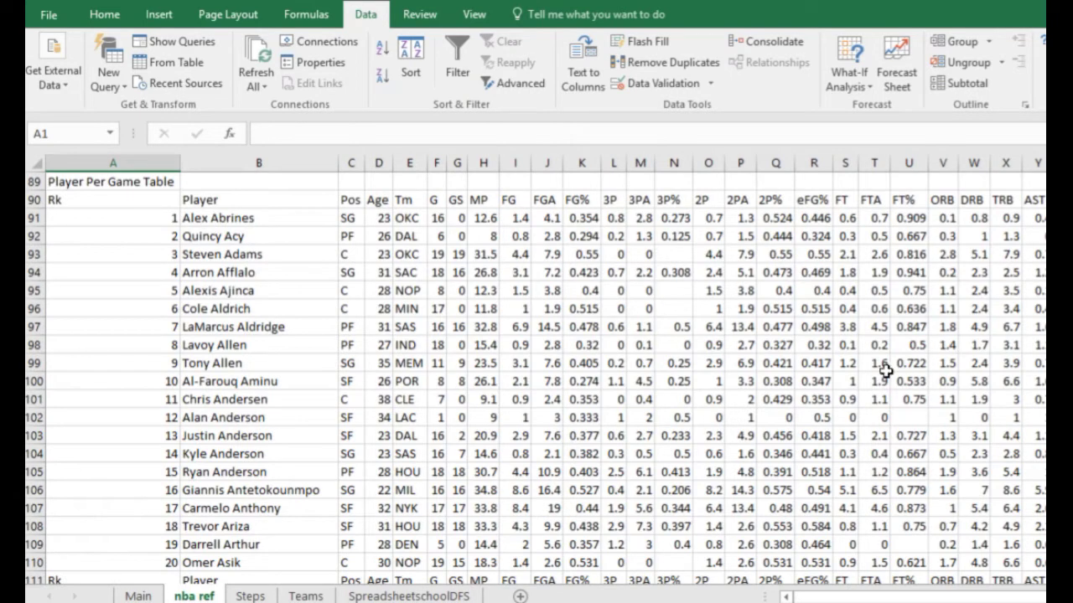
pyautogui.click(220, 220)
pyautogui.click(228, 273)
pyautogui.click(238, 327)
pyautogui.click(374, 310)
pyautogui.click(457, 328)
pyautogui.click(336, 377)
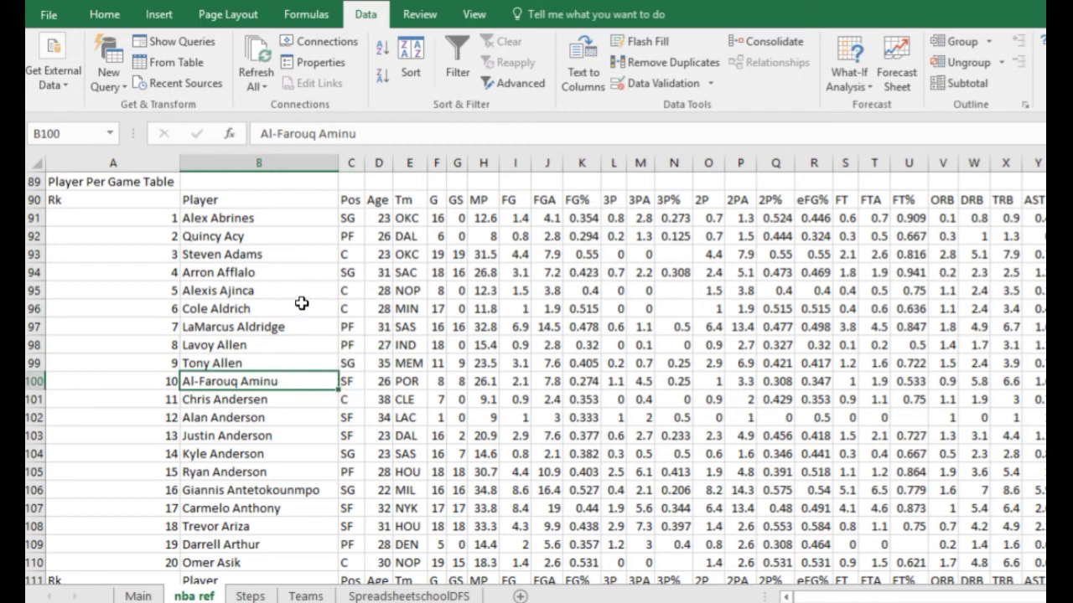
# Refresh the imported web query data from the Player Per Game Table cell A89
pyautogui.click(252, 238)
pyautogui.rightClick(252, 238)
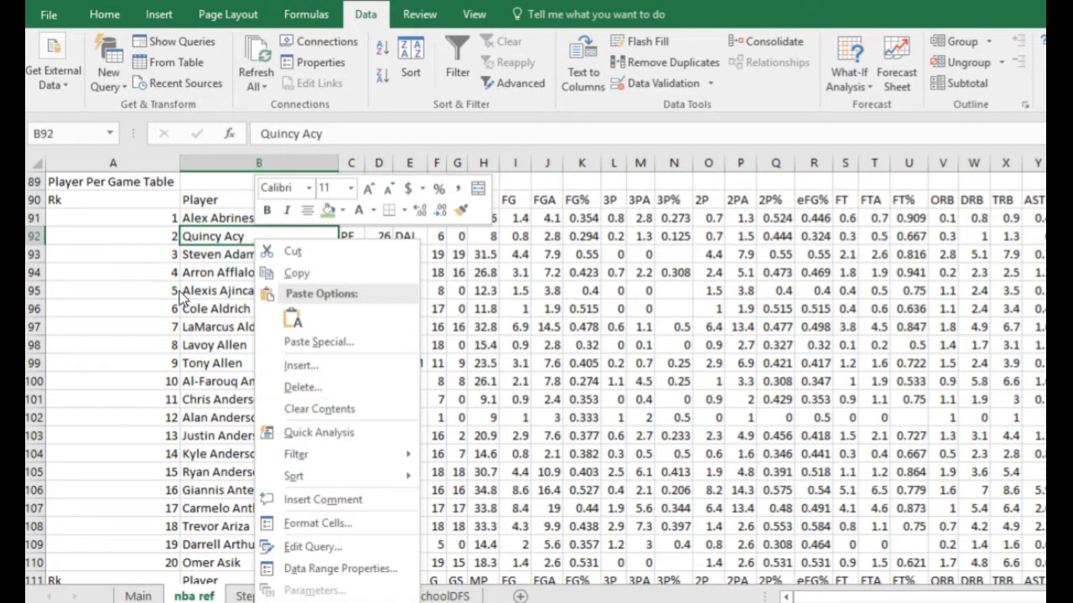
pyautogui.click(138, 186)
pyautogui.rightClick(139, 186)
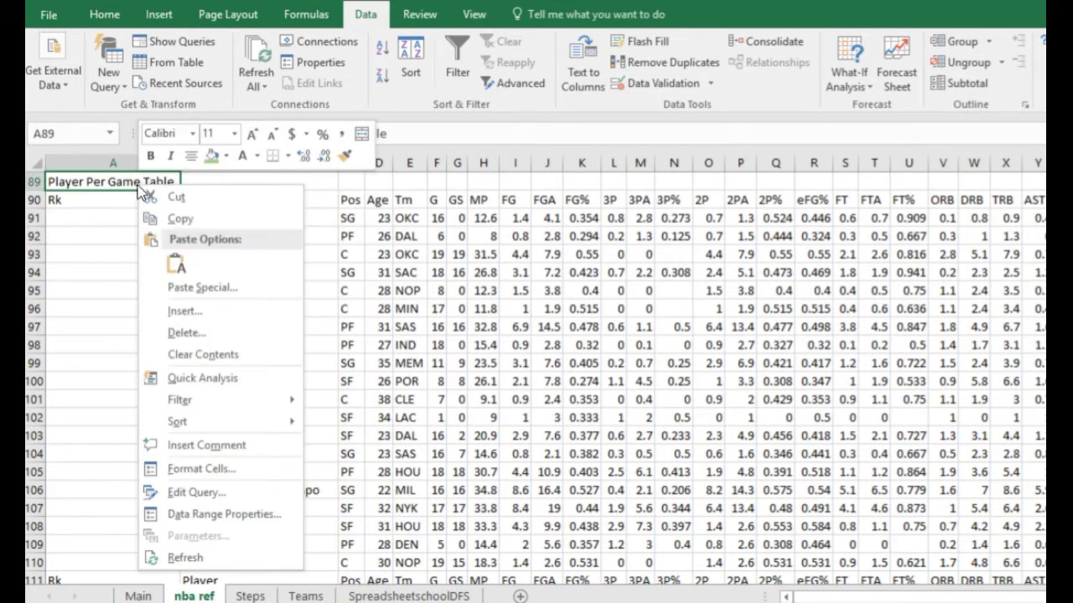
pyautogui.click(191, 560)
# Compare the Name column in the Main sheet with the Player column in the nba ref sheet
pyautogui.click(280, 220)
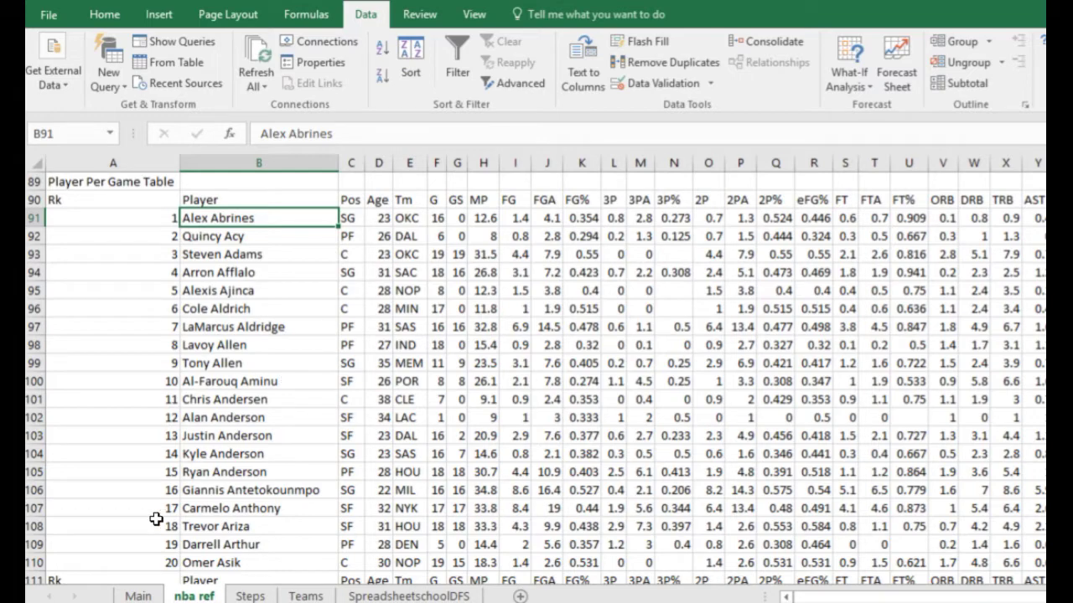
pyautogui.click(139, 595)
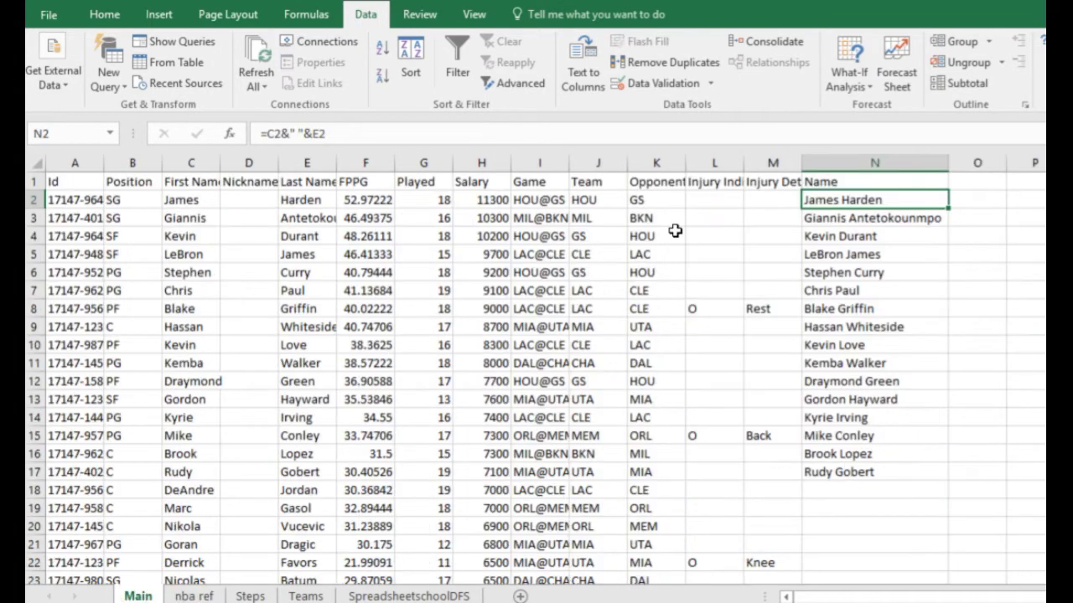
pyautogui.click(194, 595)
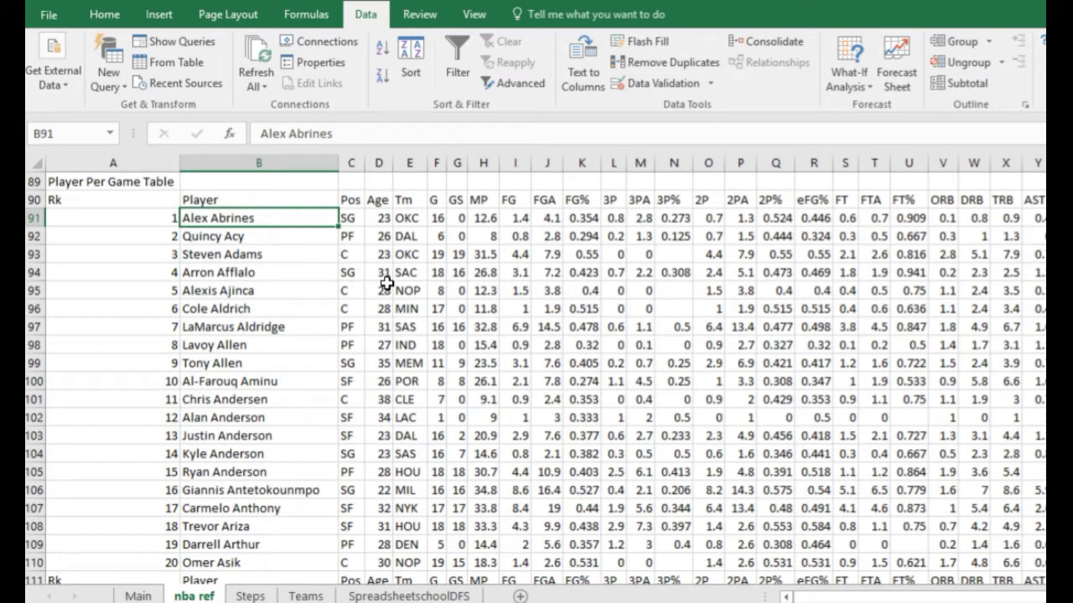
# Examine the per-game stat columns in the nba ref sheet from the player's age through FG%, focusing on MP
pyautogui.click(384, 220)
pyautogui.press('Right')
pyautogui.press('Right')
pyautogui.press('Right')
pyautogui.press('Right')
pyautogui.press('Right')
pyautogui.press('Right')
pyautogui.press('Right')
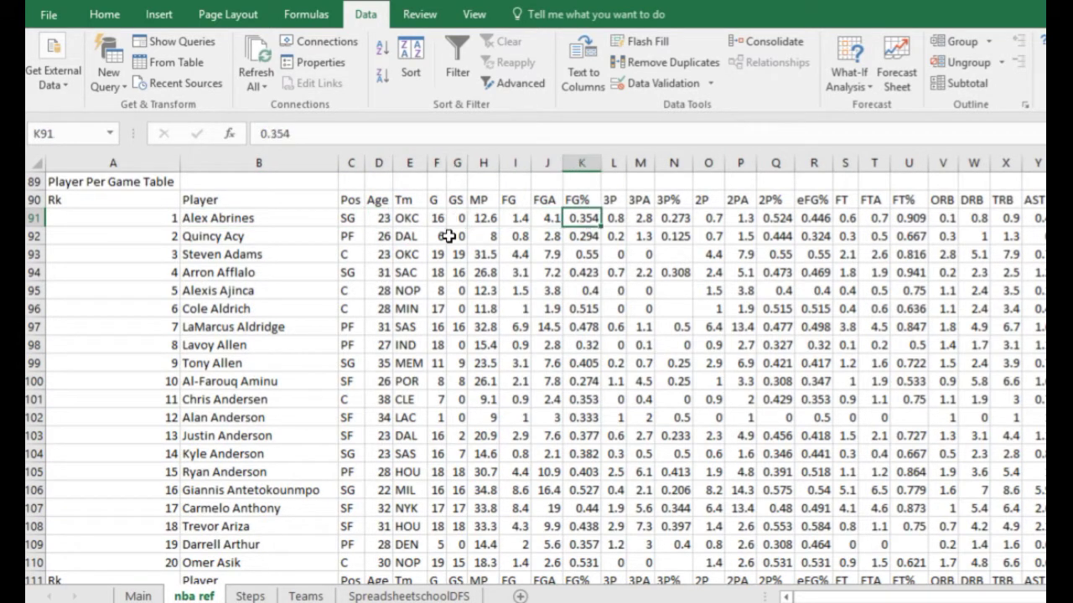
pyautogui.press('Left')
pyautogui.press('Left')
pyautogui.press('Left')
pyautogui.press('Up')
pyautogui.press('Down')
pyautogui.press('Down')
pyautogui.press('Up')
pyautogui.press('Up')
pyautogui.press('Down')
pyautogui.press('Up')
pyautogui.press('Down')
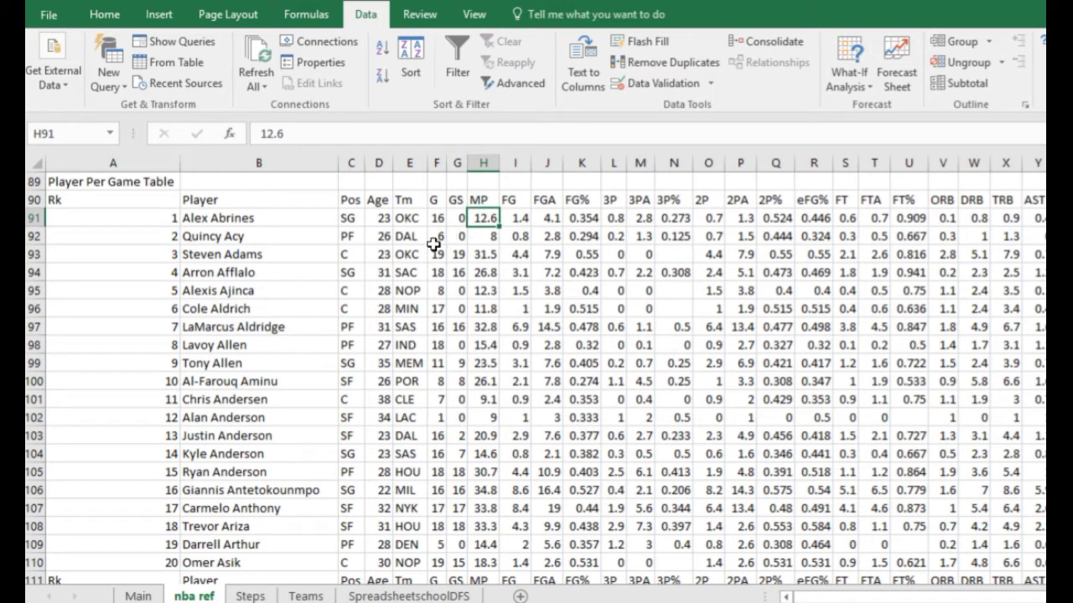
# Add an MP column header in cell O1 of the Main sheet, beside the Name column
pyautogui.click(139, 595)
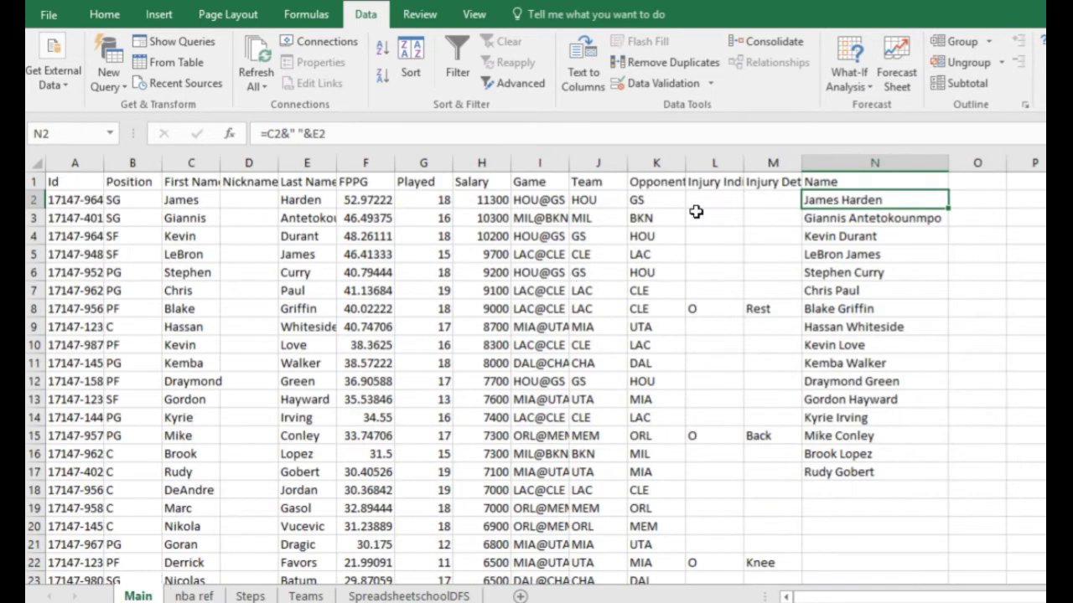
pyautogui.click(960, 185)
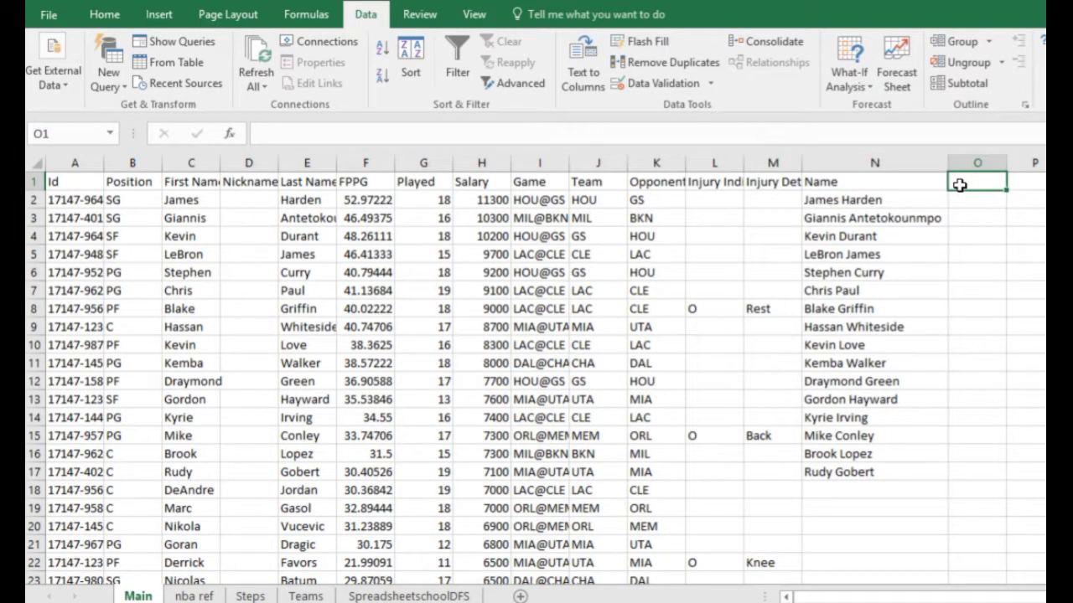
pyautogui.write('MP')
pyautogui.press('Return')
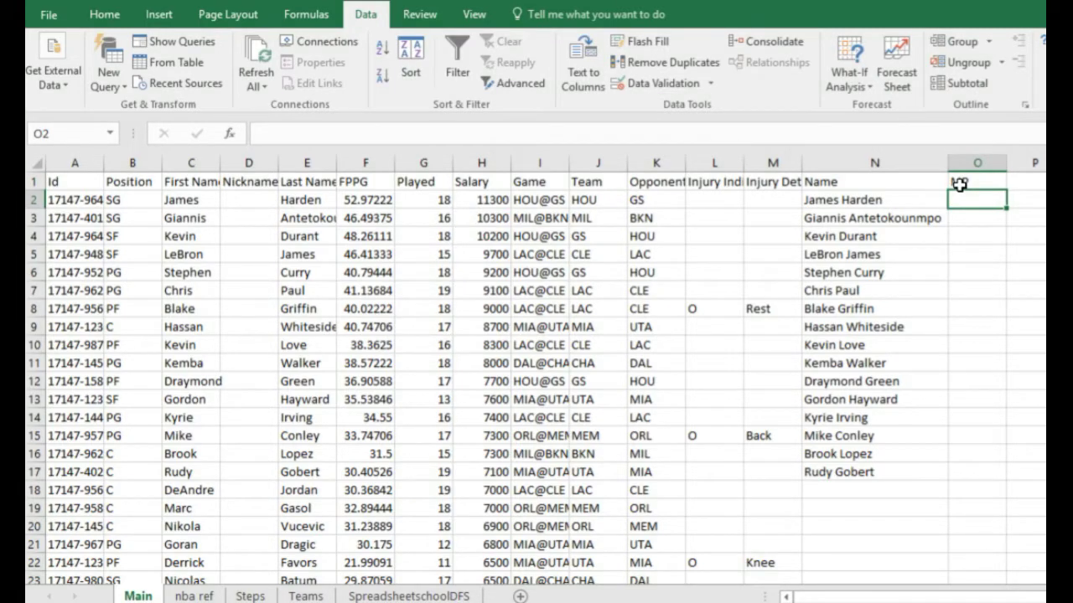
# Start a VLOOKUP formula in O2 of the Main sheet with name cell N2 as the lookup value
pyautogui.write('=')
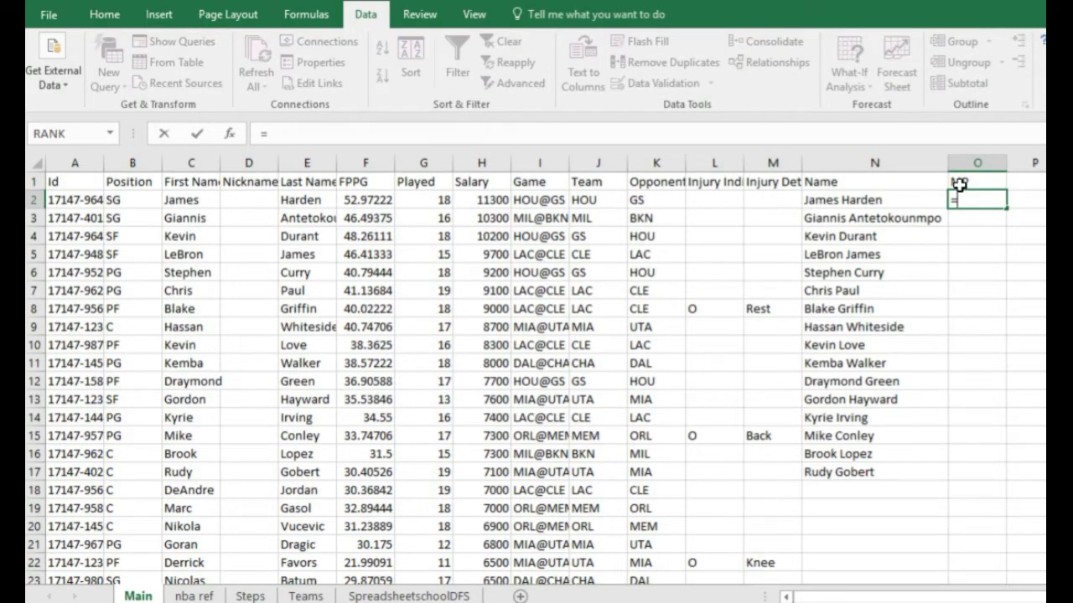
pyautogui.write('vlookup')
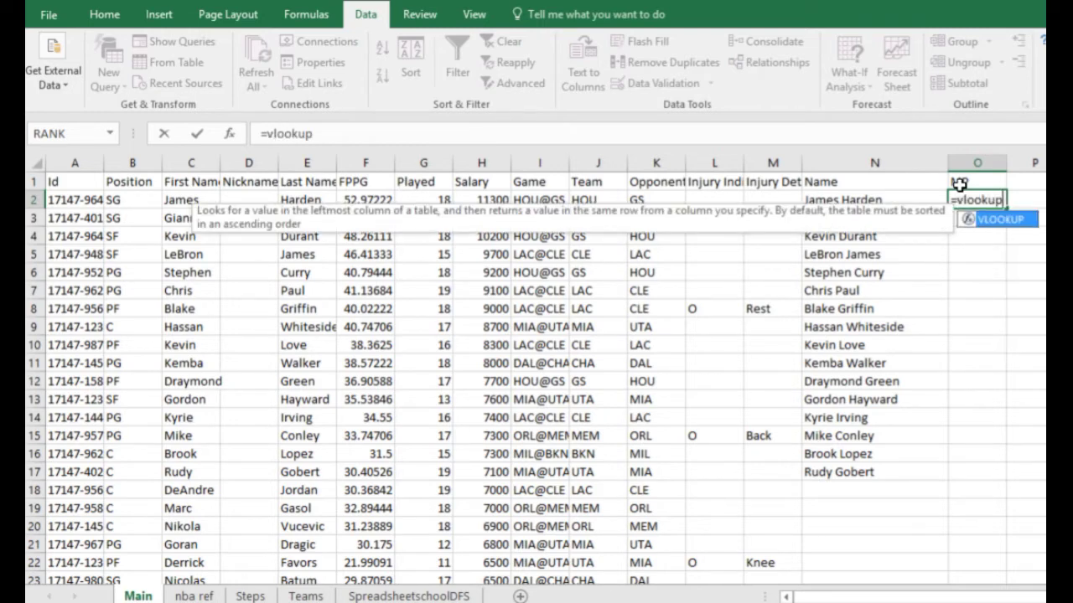
pyautogui.write('(')
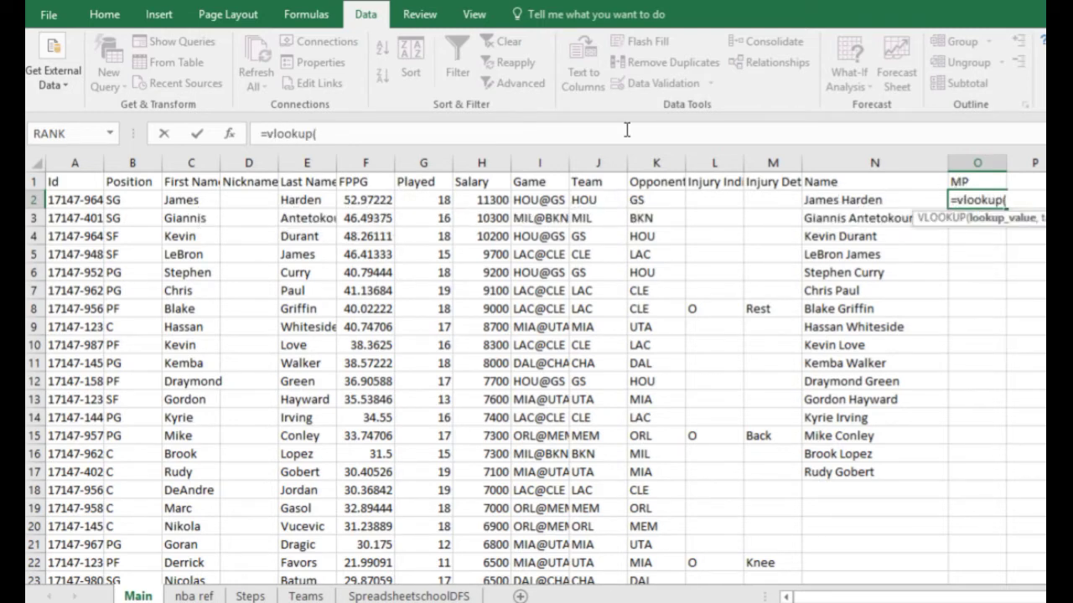
pyautogui.click(339, 134)
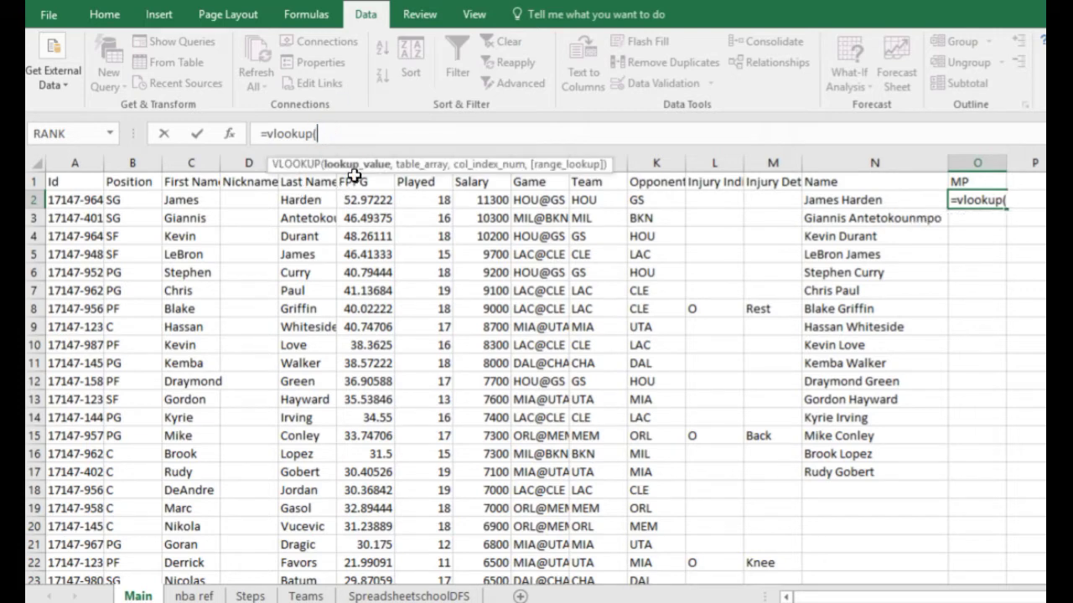
pyautogui.click(850, 200)
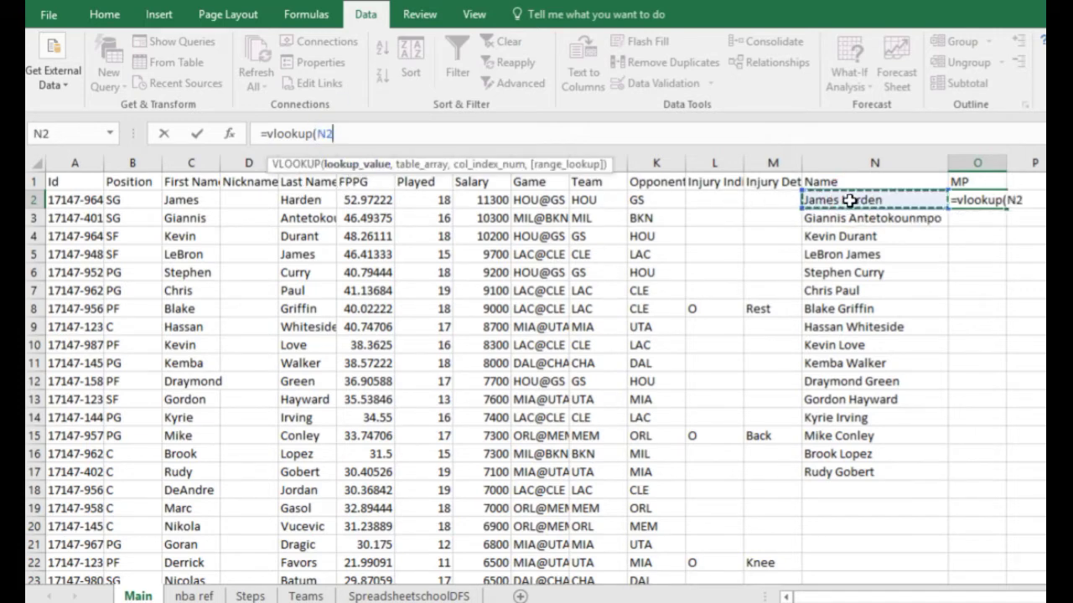
pyautogui.write(',')
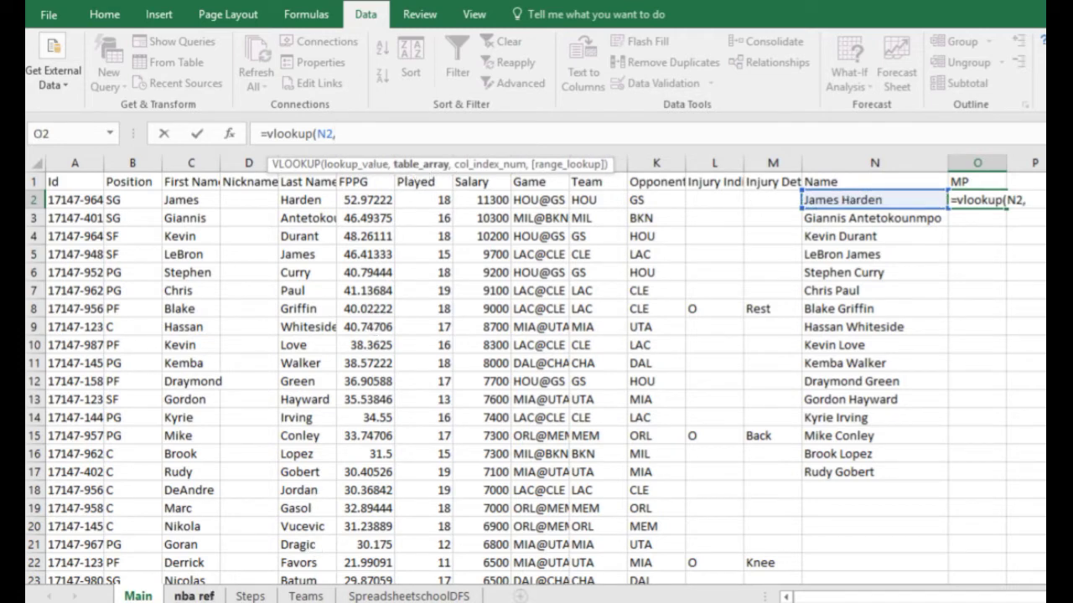
# Complete the VLOOKUP with nba ref columns B:V, column index 7 and FALSE, and fill the formula down through O17
pyautogui.click(195, 597)
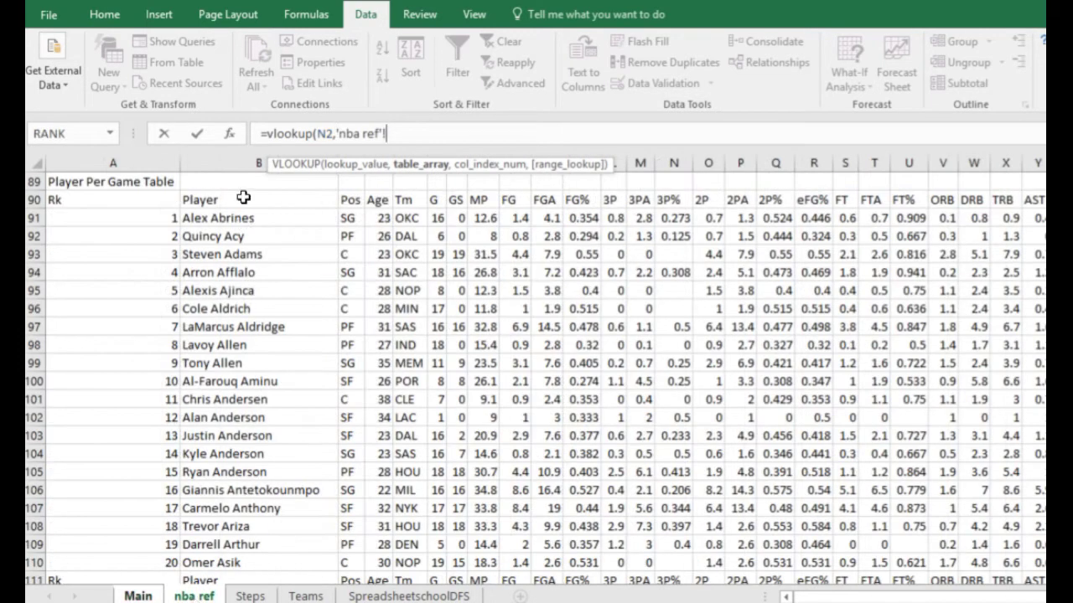
pyautogui.moveTo(231, 162); pyautogui.dragTo(949, 169)
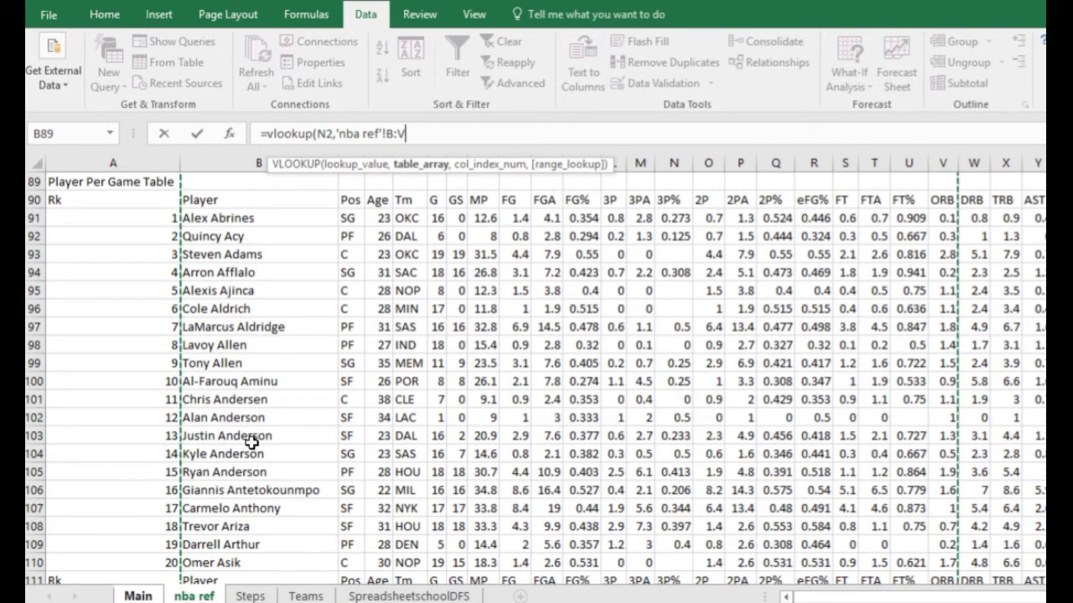
pyautogui.write(',')
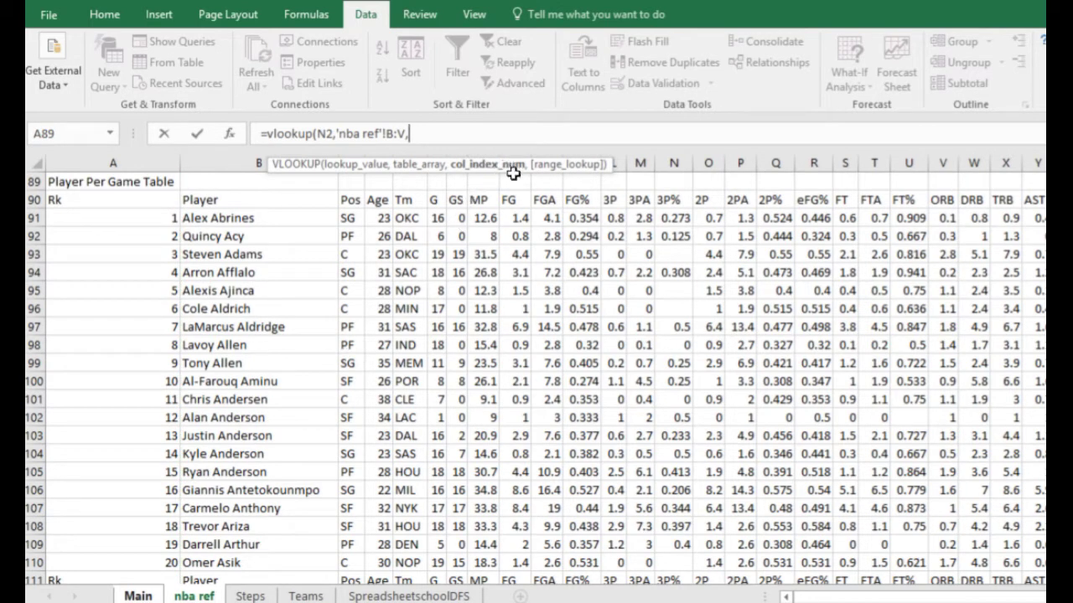
pyautogui.moveTo(450, 169); pyautogui.dragTo(450, 300)
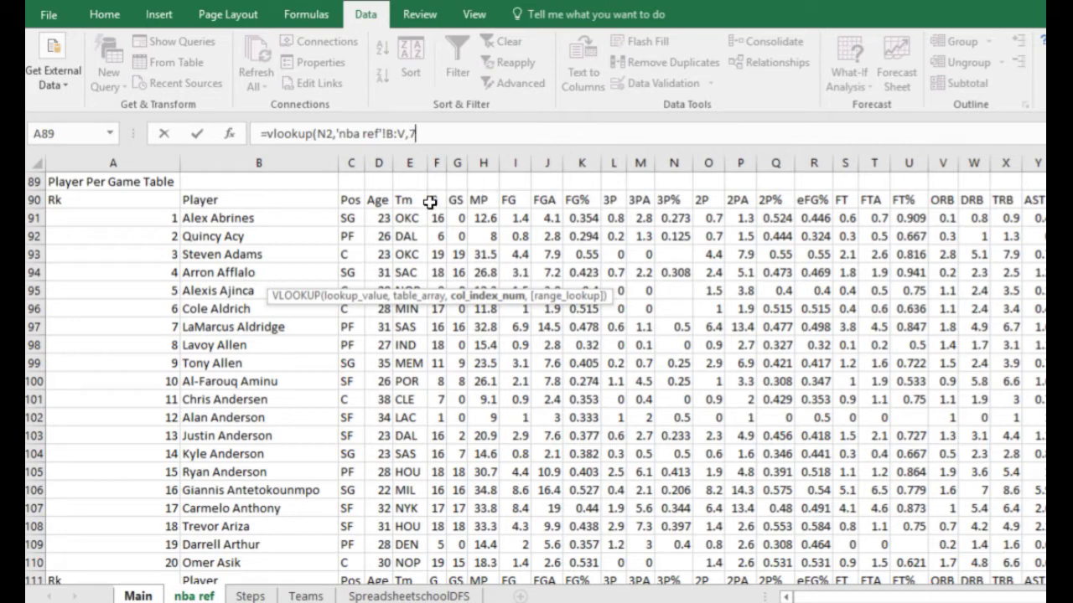
pyautogui.write(',fal')
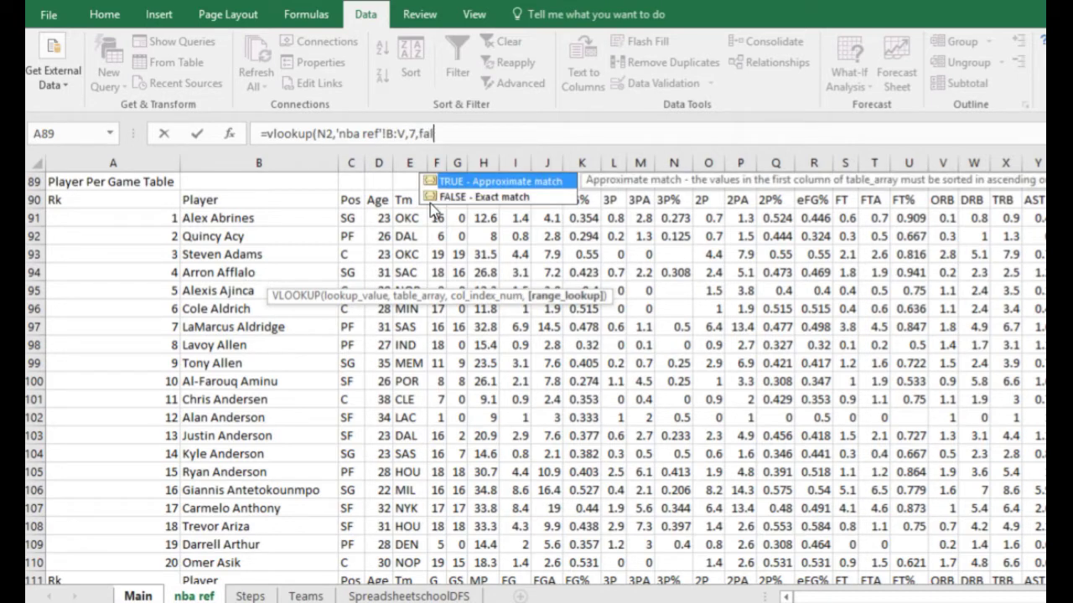
pyautogui.write('se)')
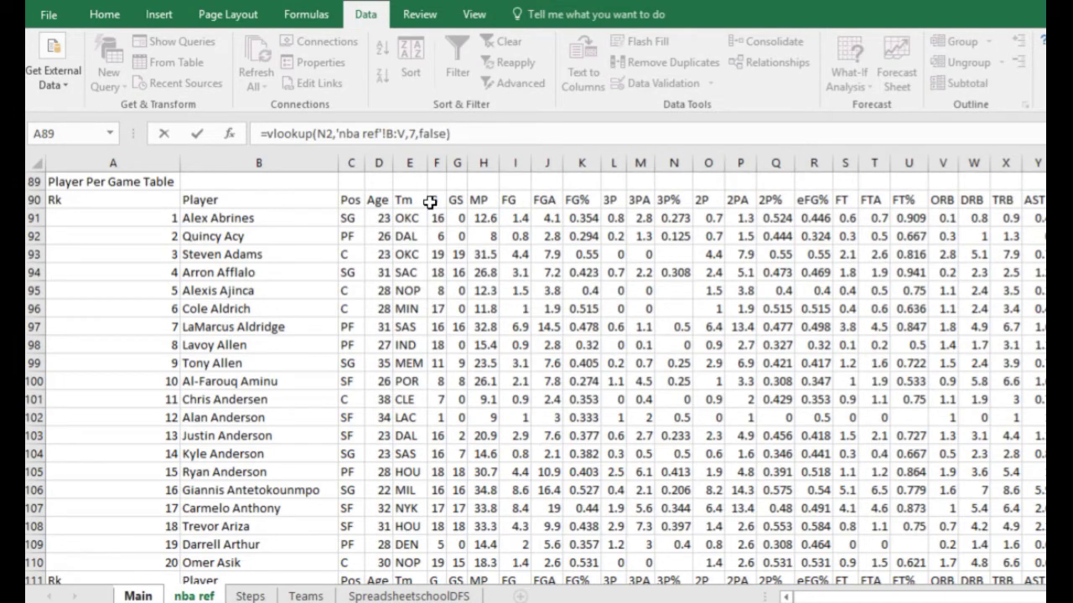
pyautogui.press('Return')
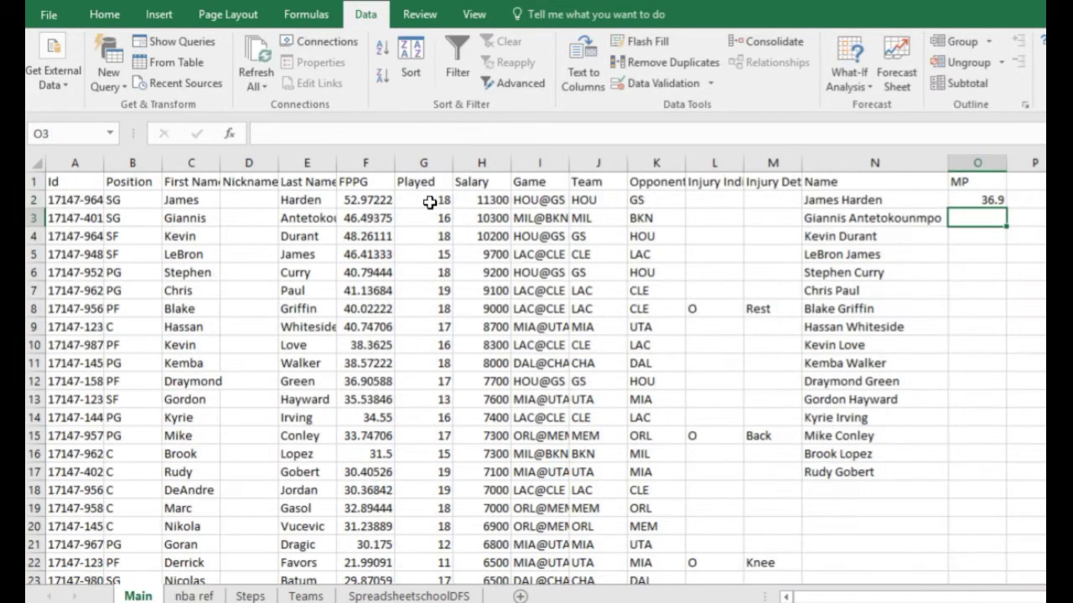
pyautogui.click(972, 200)
pyautogui.moveTo(1005, 223); pyautogui.dragTo(993, 475)
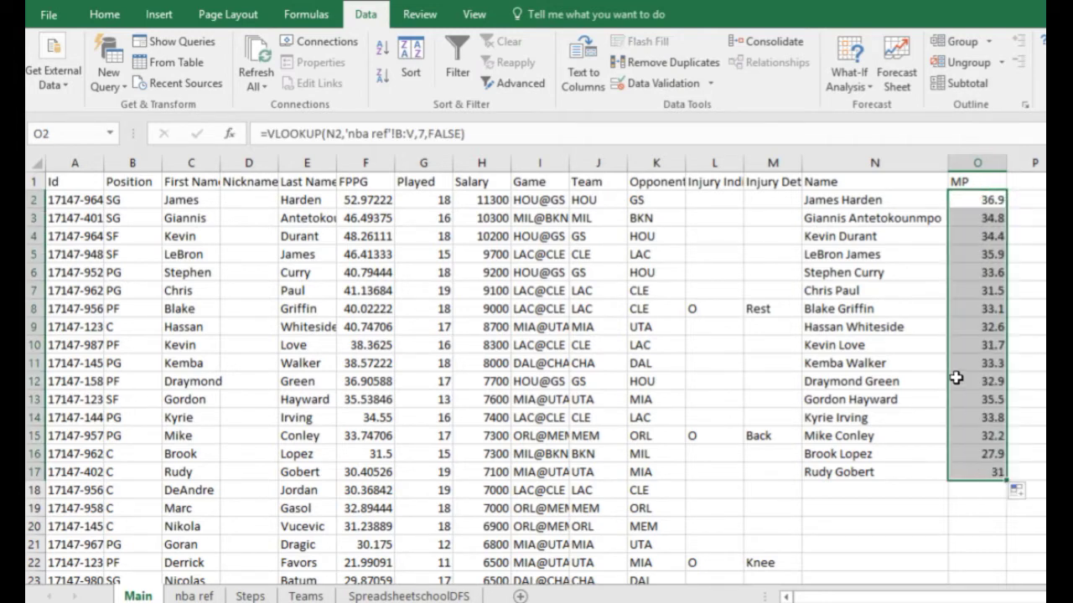
# Check the filled MP lookup formulas in column O of Main against the player's row in the nba ref sheet
pyautogui.click(969, 292)
pyautogui.click(971, 362)
pyautogui.click(970, 419)
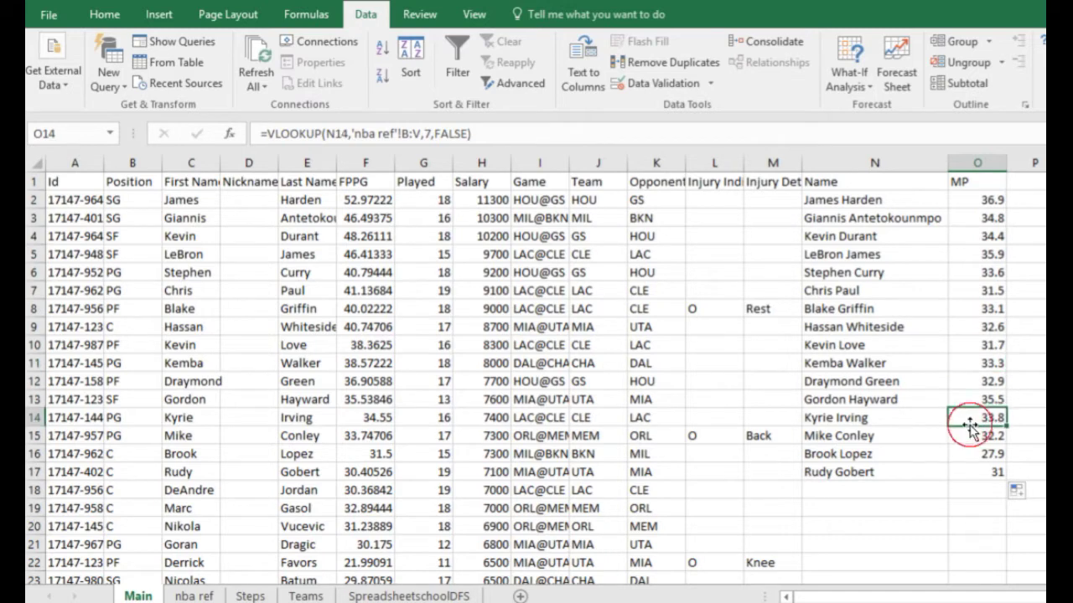
pyautogui.click(970, 344)
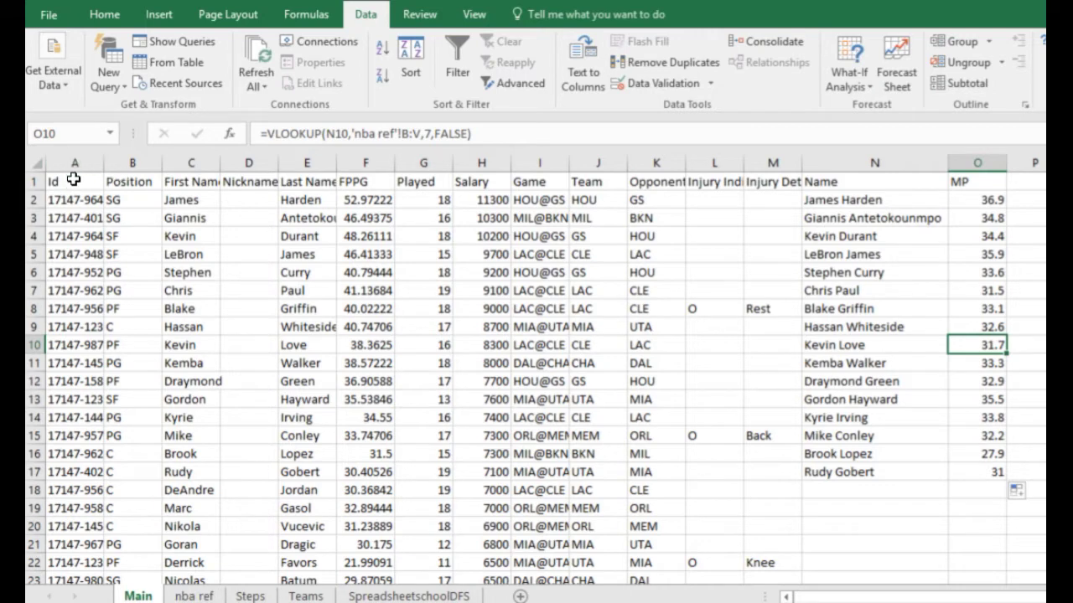
pyautogui.click(968, 251)
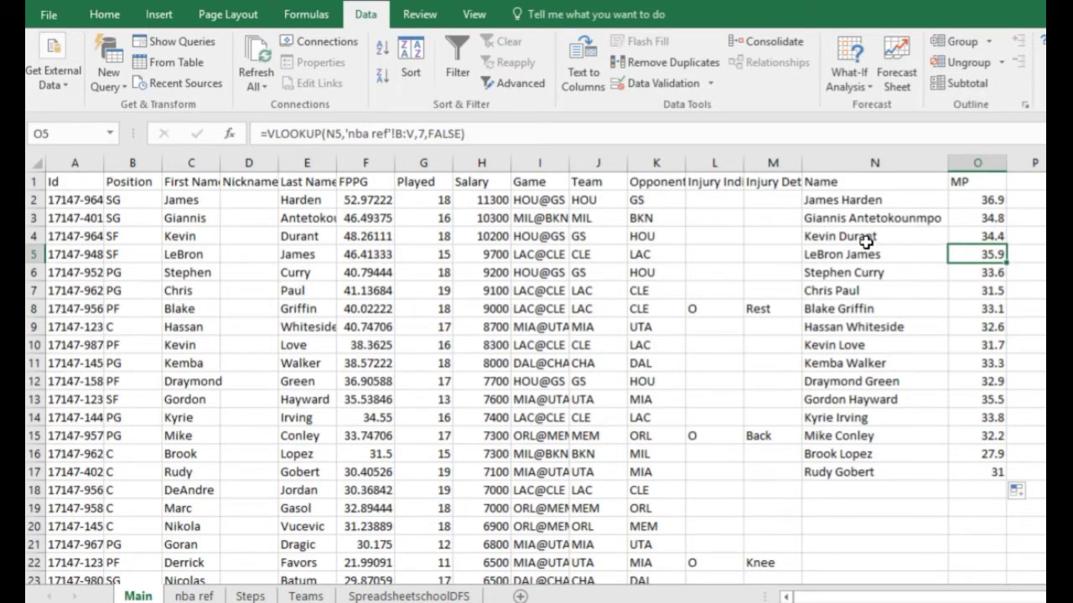
pyautogui.click(849, 216)
pyautogui.click(984, 224)
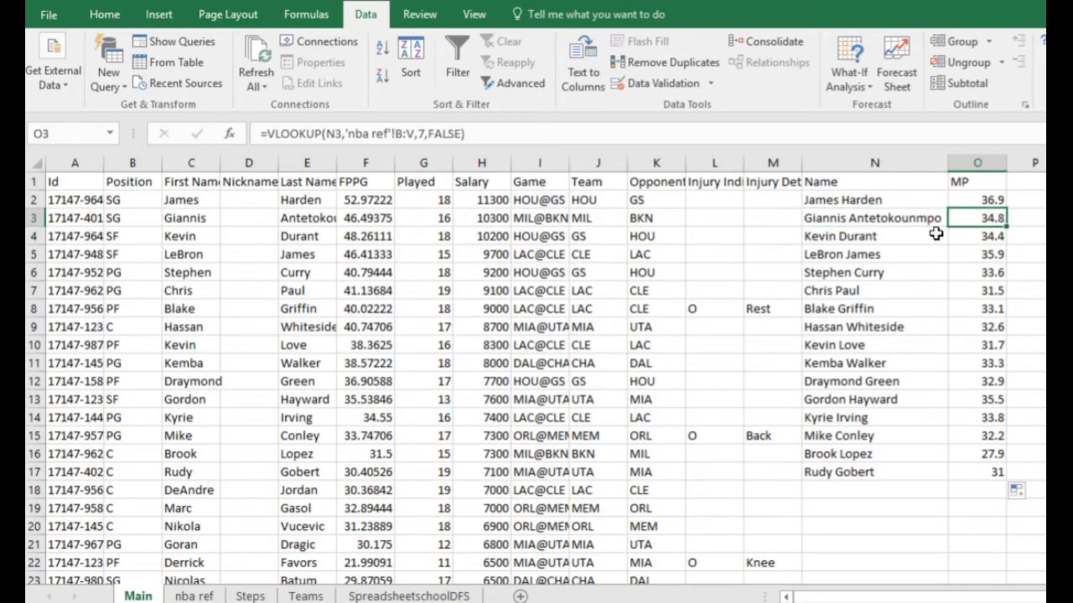
pyautogui.click(209, 596)
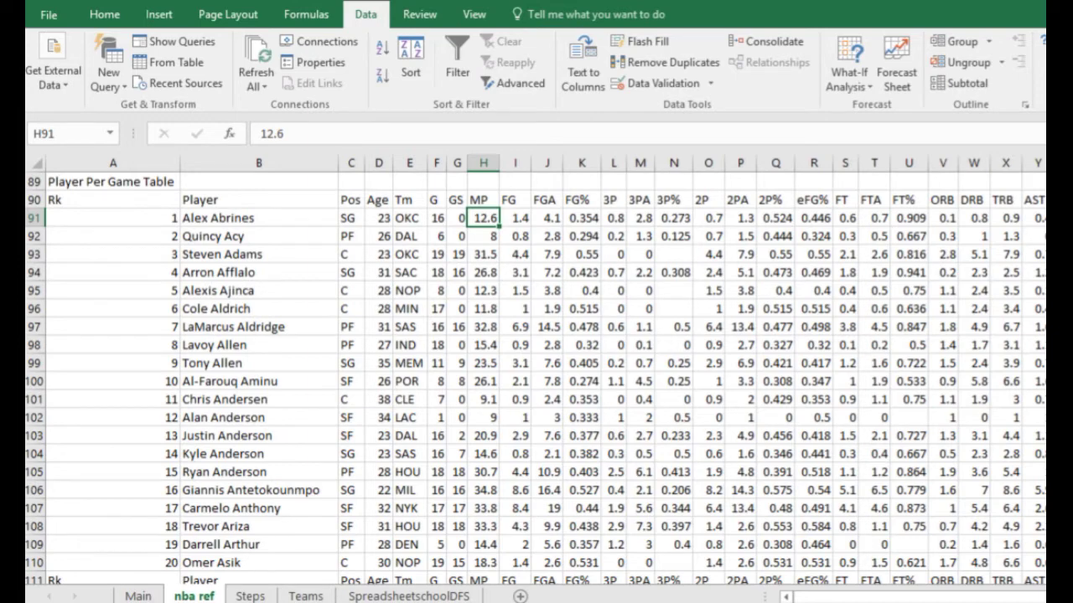
pyautogui.click(138, 595)
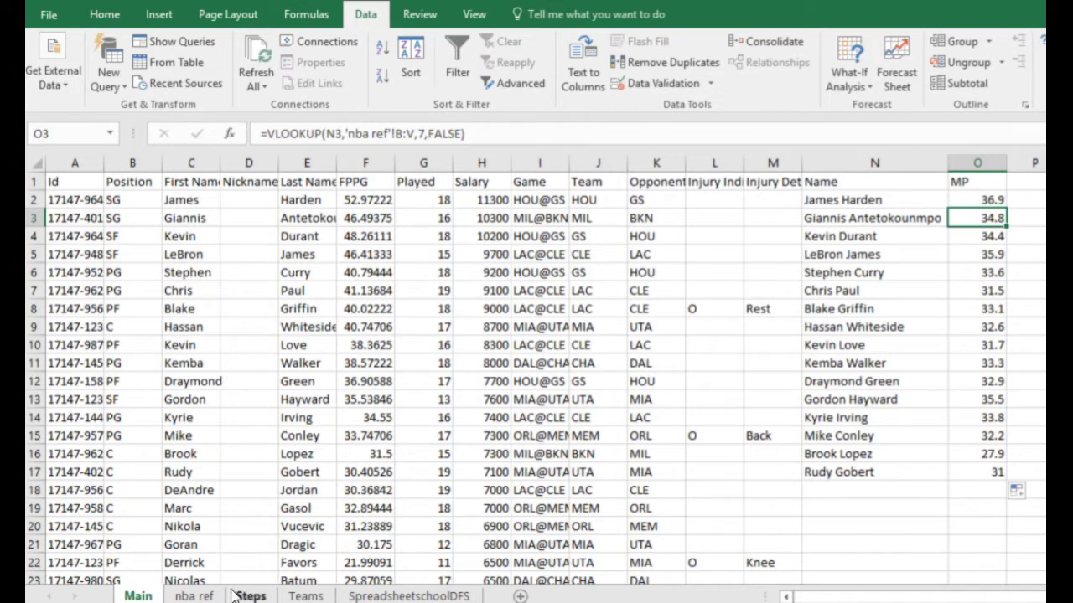
# Review the nba ref stat columns from MP through AST and compare TRB with the range used by the MP lookup in Main
pyautogui.click(194, 595)
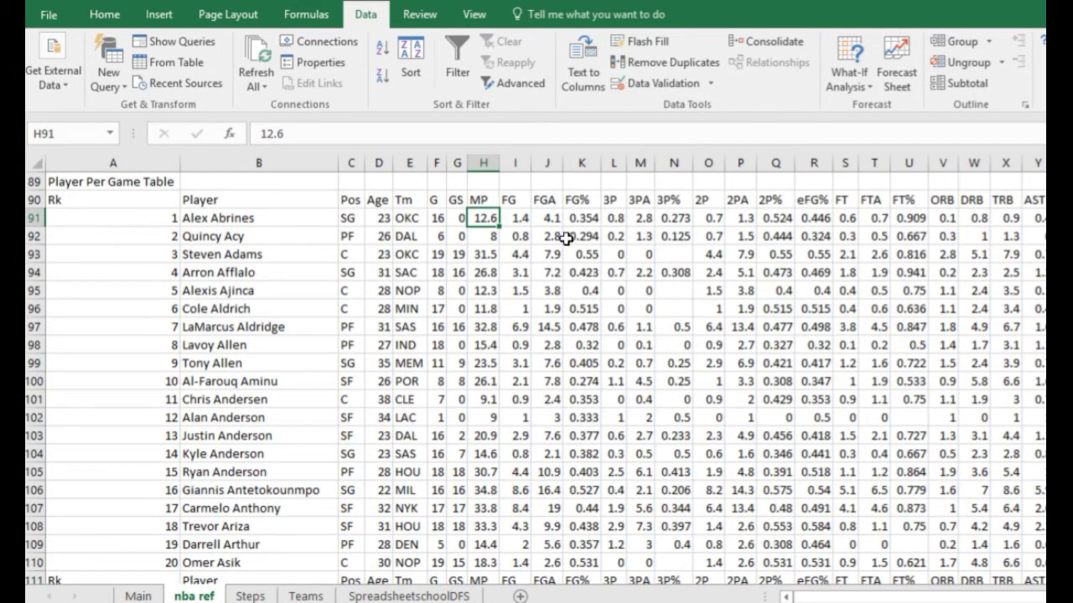
pyautogui.press('Right')
pyautogui.press('Right')
pyautogui.press('Right')
pyautogui.press('Right')
pyautogui.press('Right')
pyautogui.press('Right')
pyautogui.press('Left')
pyautogui.press('Left')
pyautogui.press('Right')
pyautogui.press('Right')
pyautogui.press('Right')
pyautogui.press('Right')
pyautogui.press('Right')
pyautogui.press('Right')
pyautogui.press('Right')
pyautogui.press('Right')
pyautogui.press('Right')
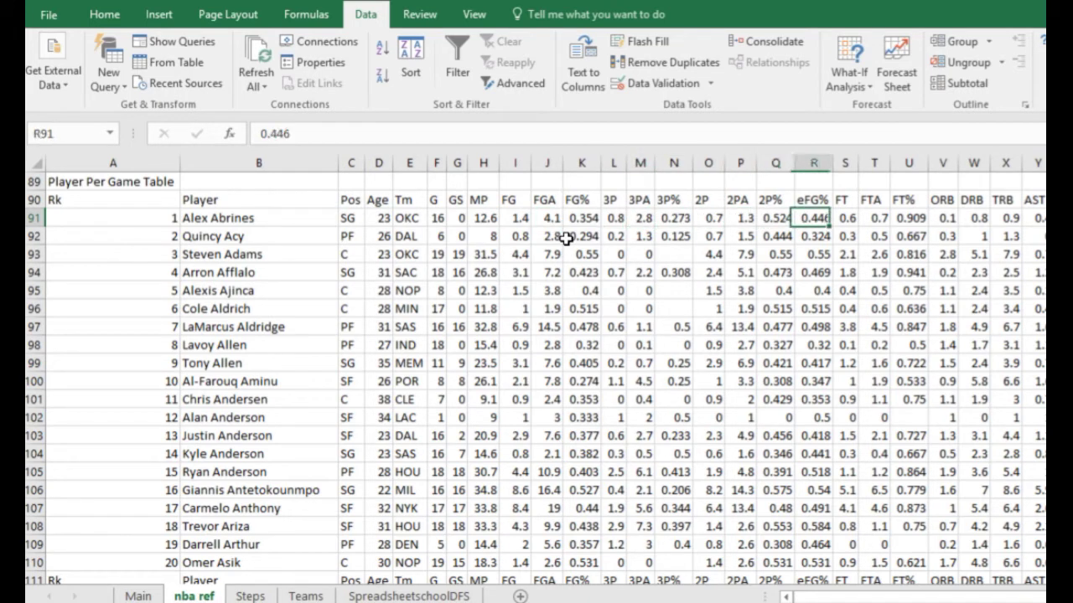
pyautogui.press('Right')
pyautogui.press('Right')
pyautogui.press('Right')
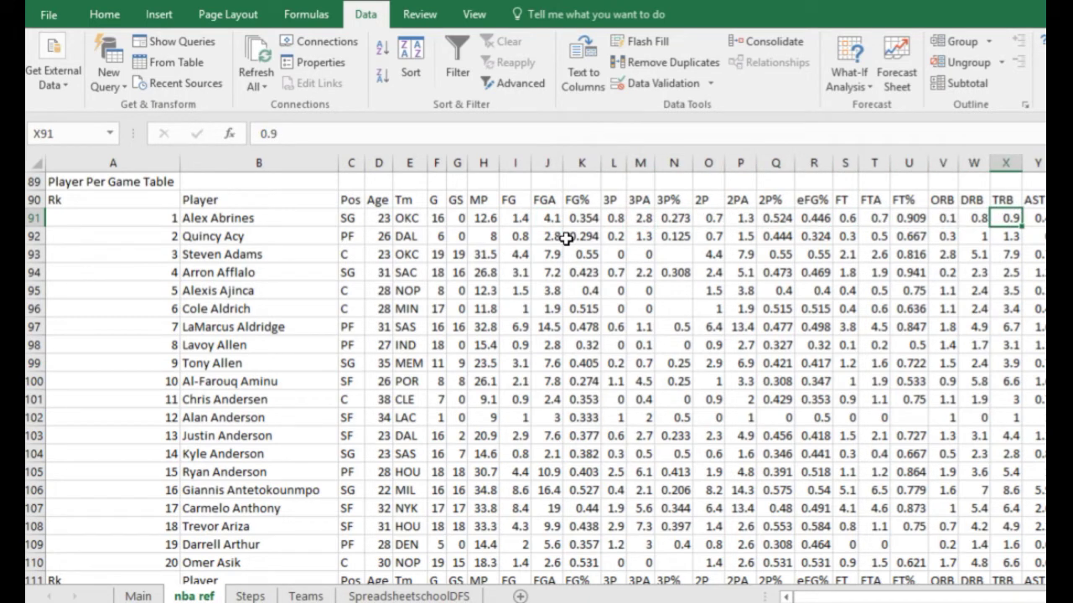
pyautogui.press('Right')
pyautogui.press('Right')
pyautogui.press('Left')
pyautogui.press('Left')
pyautogui.press('Left')
pyautogui.press('Left')
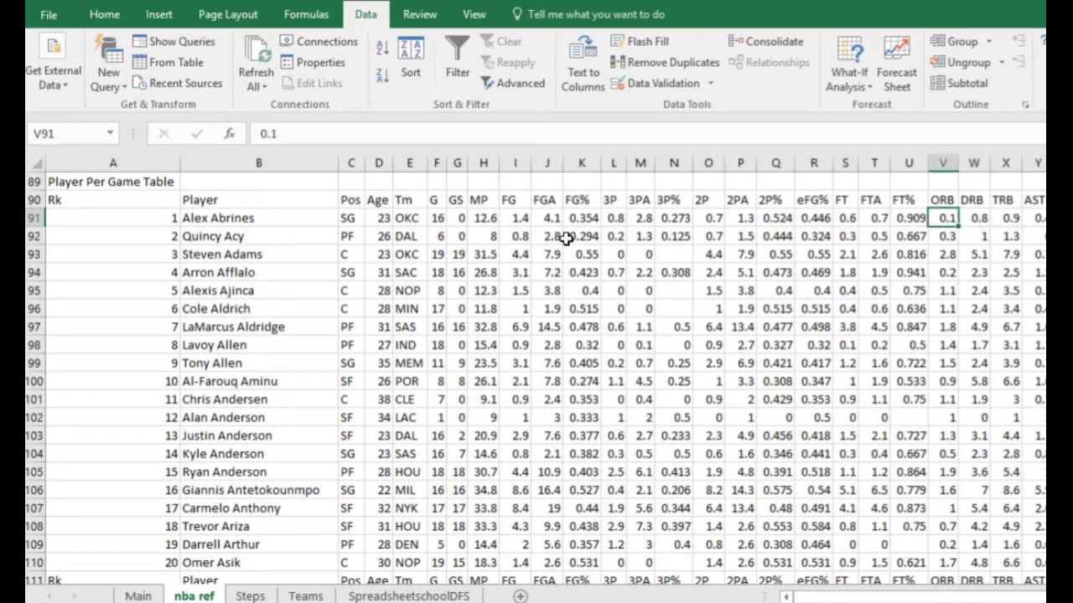
pyautogui.press('Left')
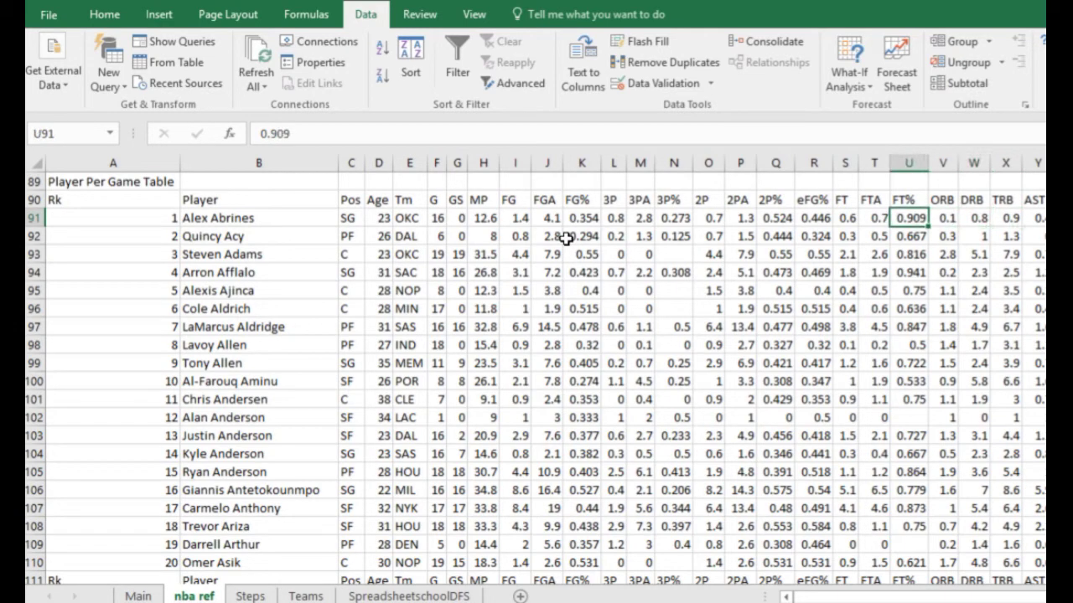
pyautogui.click(152, 594)
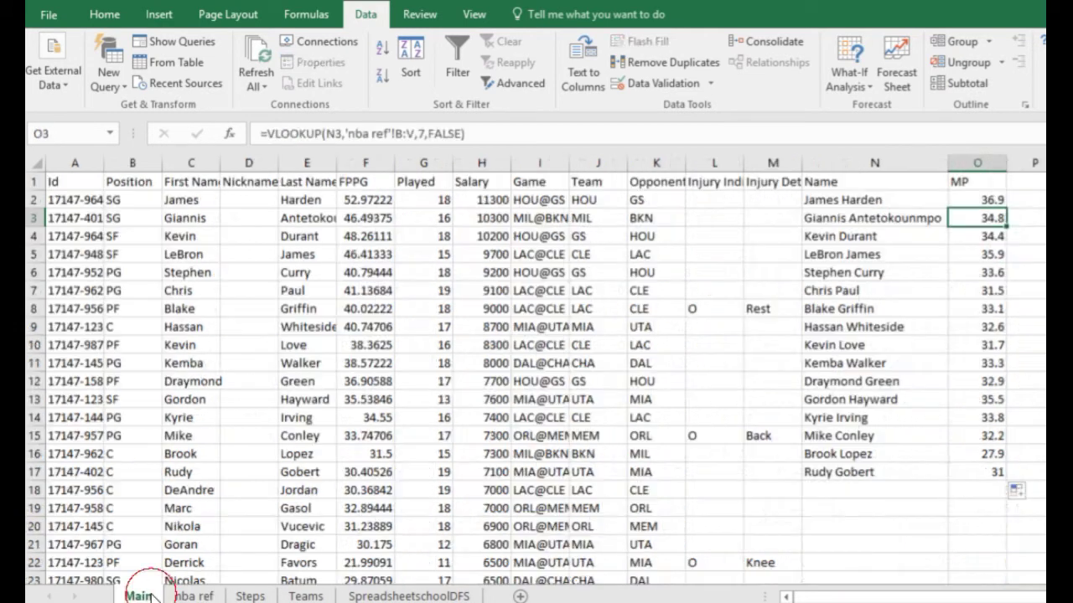
pyautogui.click(972, 202)
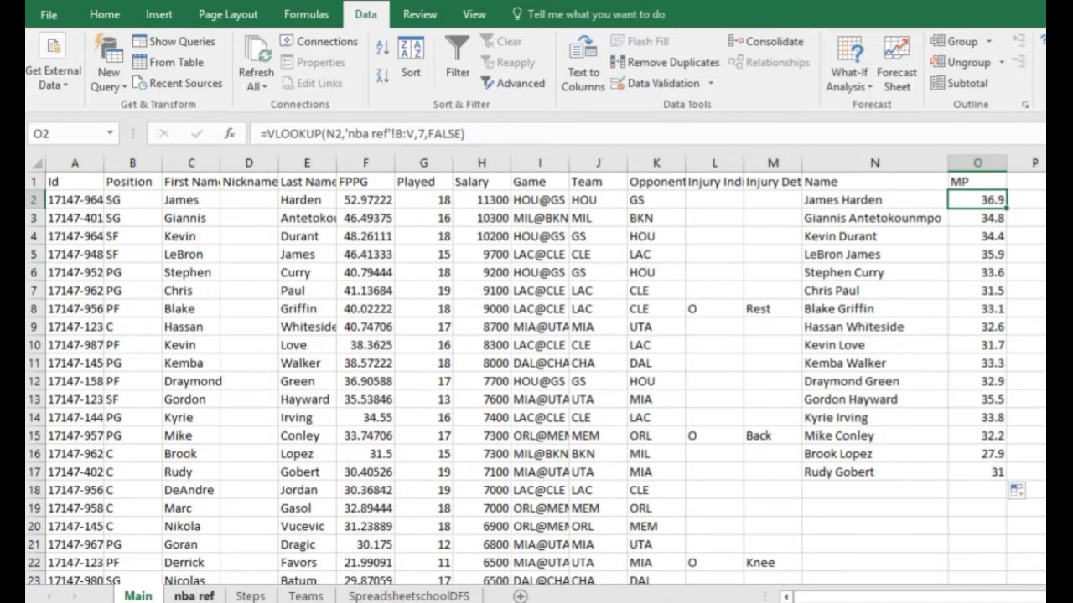
pyautogui.click(195, 595)
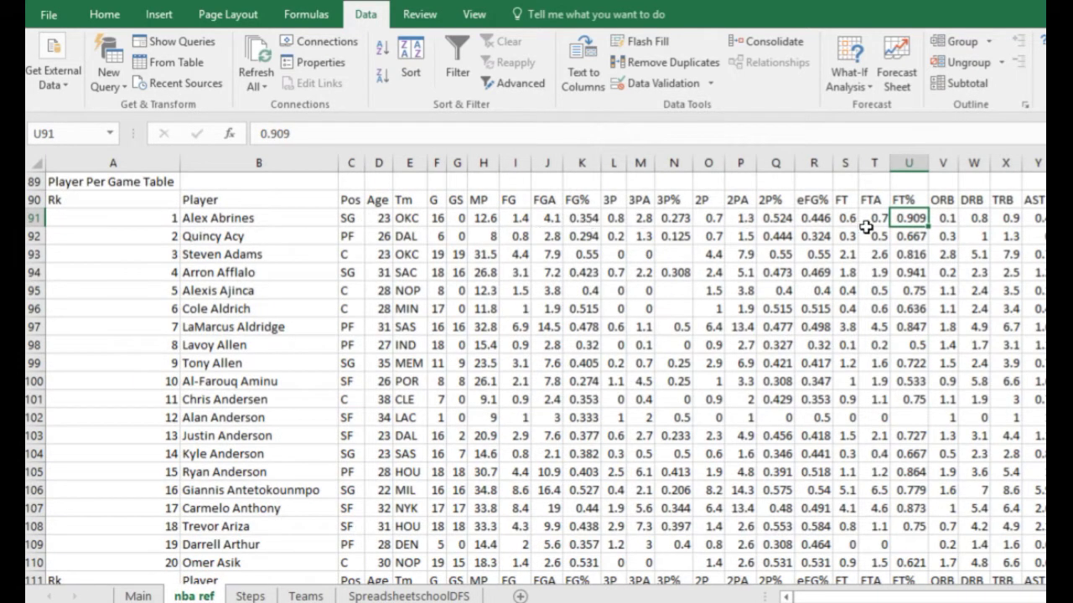
pyautogui.click(1002, 218)
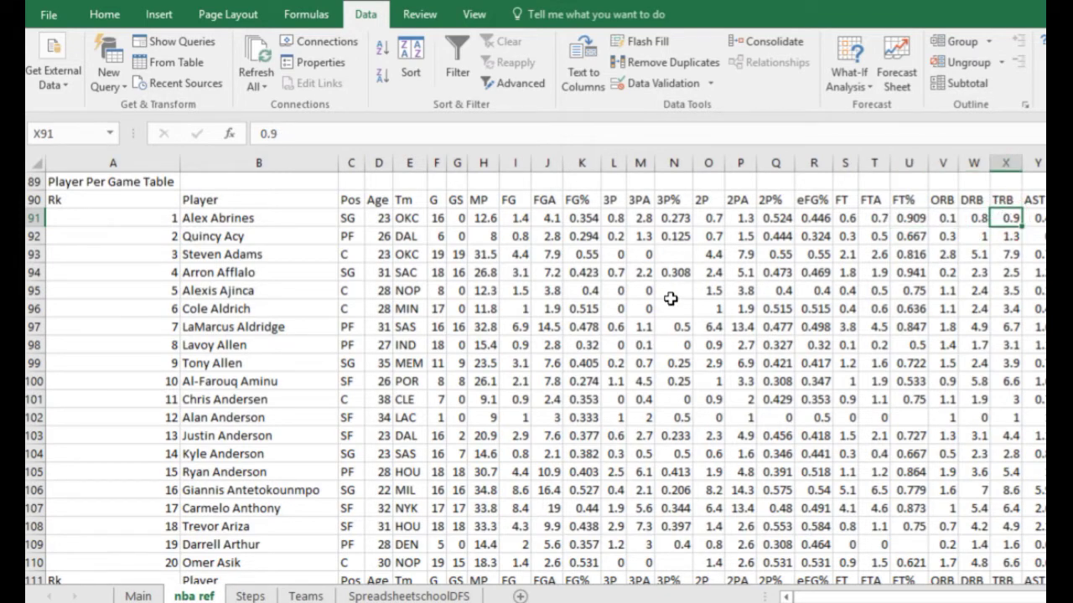
pyautogui.click(139, 596)
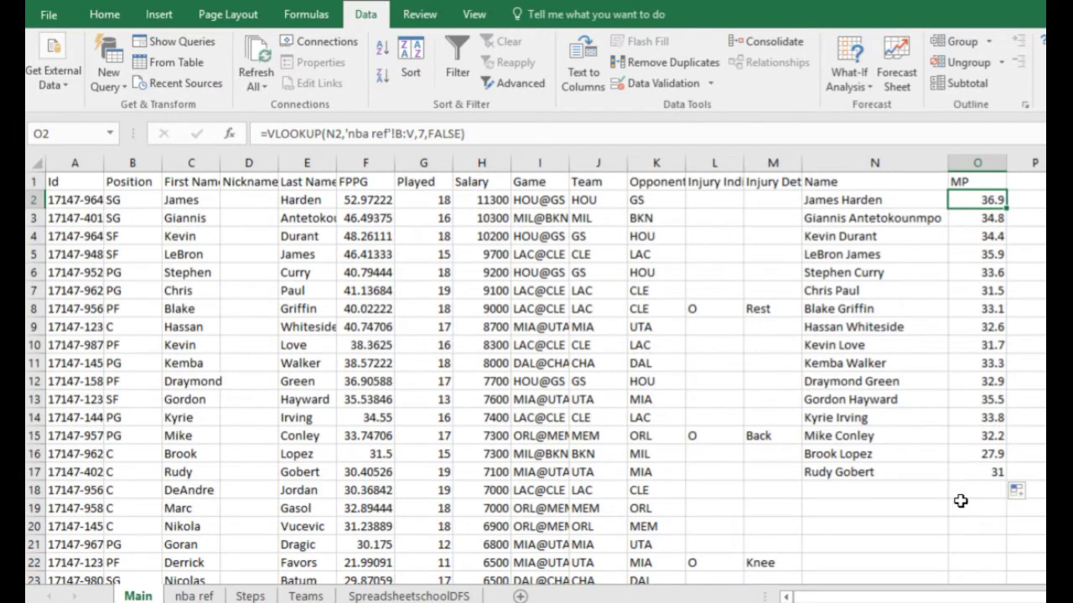
# Switch to the browser and copy the address of RotoWire's FanDuel defense vs. position page for shooting guards
pyautogui.hscroll(5, 670, 460)
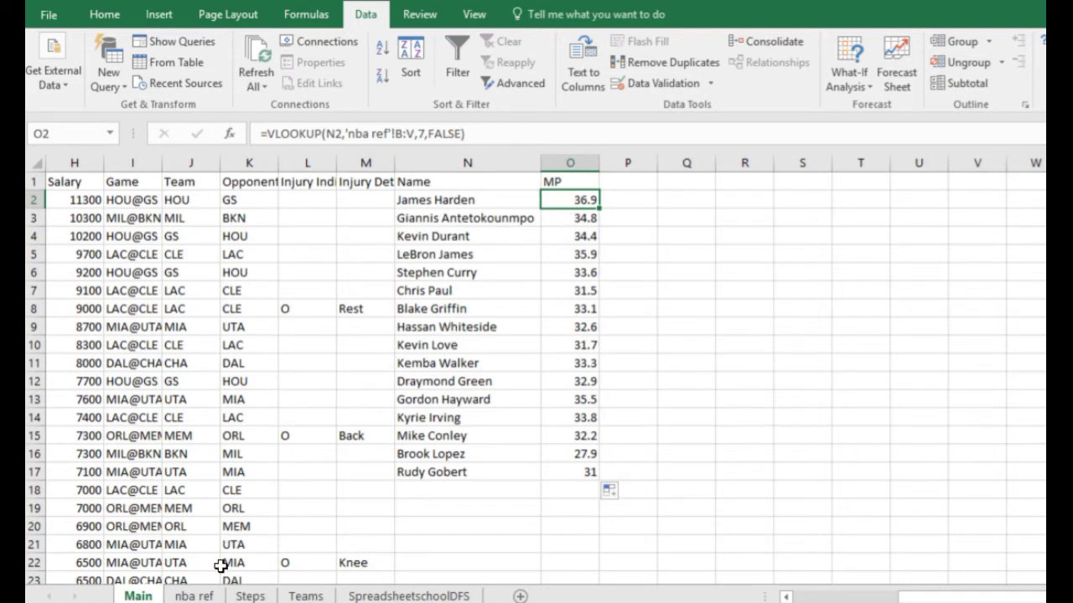
pyautogui.hotkey('alt', 'Tab')
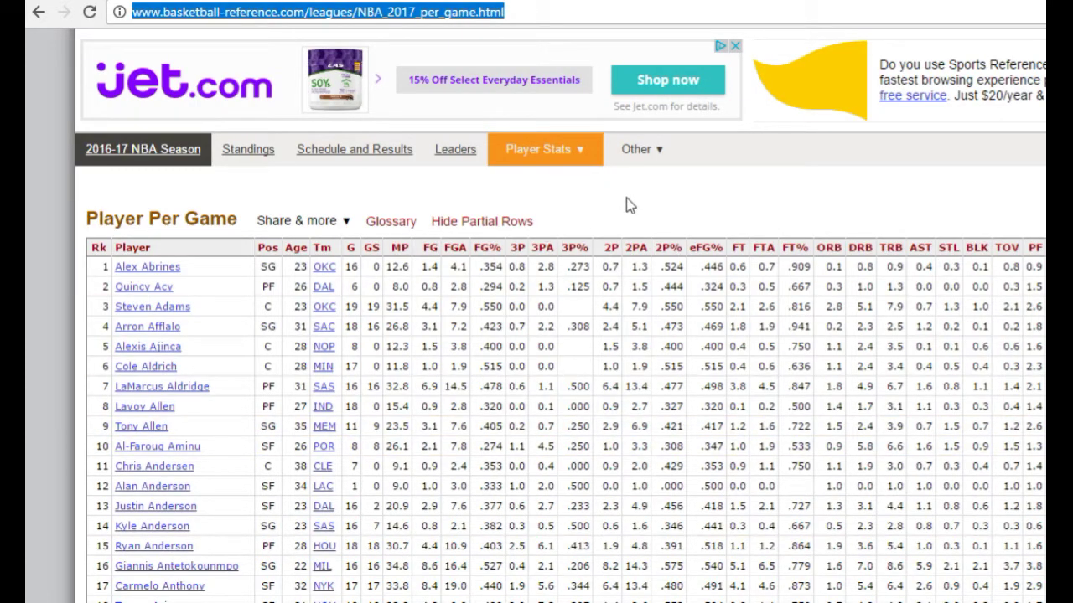
pyautogui.hotkey('ctrl', 'Tab')
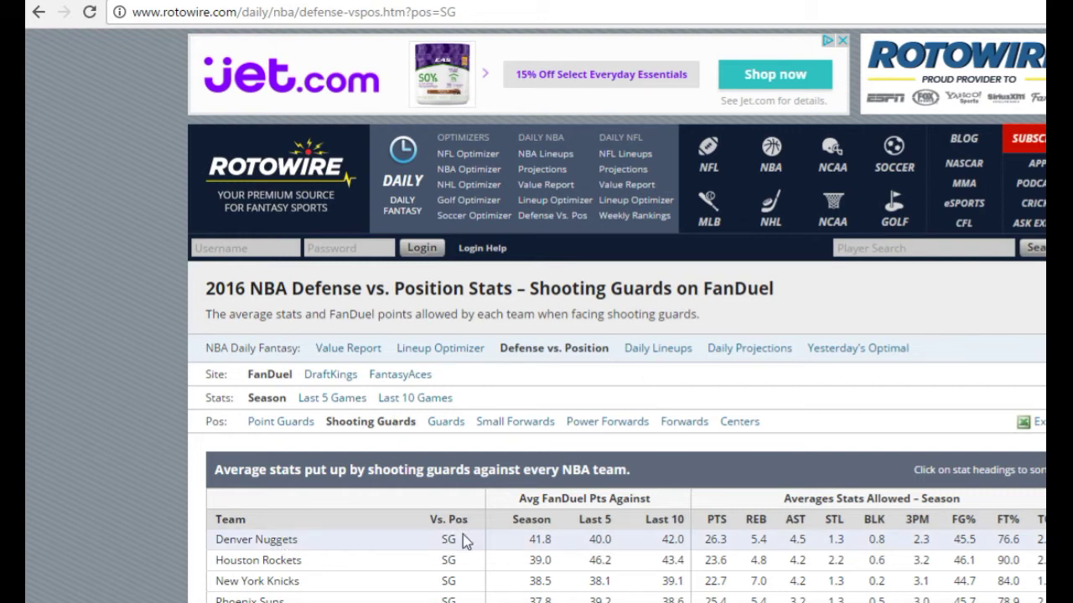
pyautogui.click(398, 12)
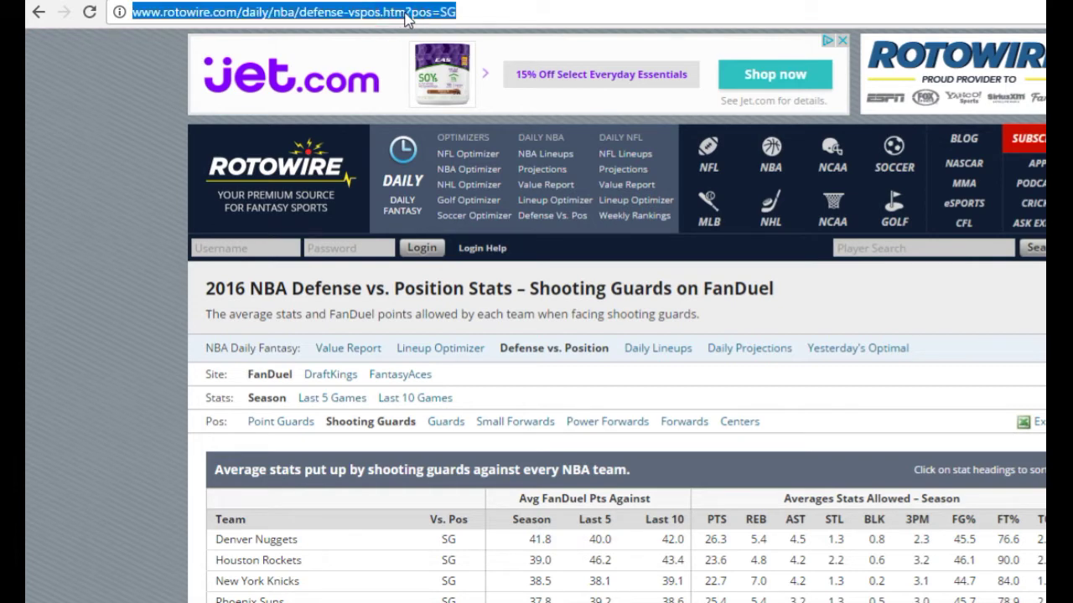
# Return to the Excel workbook and add a new worksheet between the nba ref and Steps sheets
pyautogui.hotkey('alt', 'Tab')
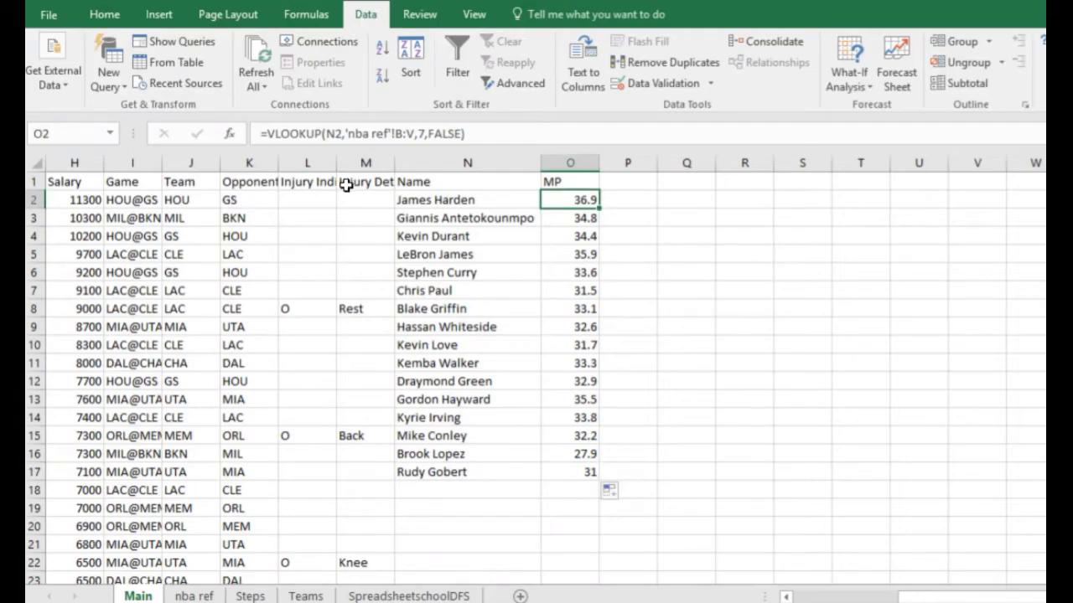
pyautogui.click(520, 596)
pyautogui.click(197, 592)
pyautogui.moveTo(196, 592); pyautogui.dragTo(335, 586)
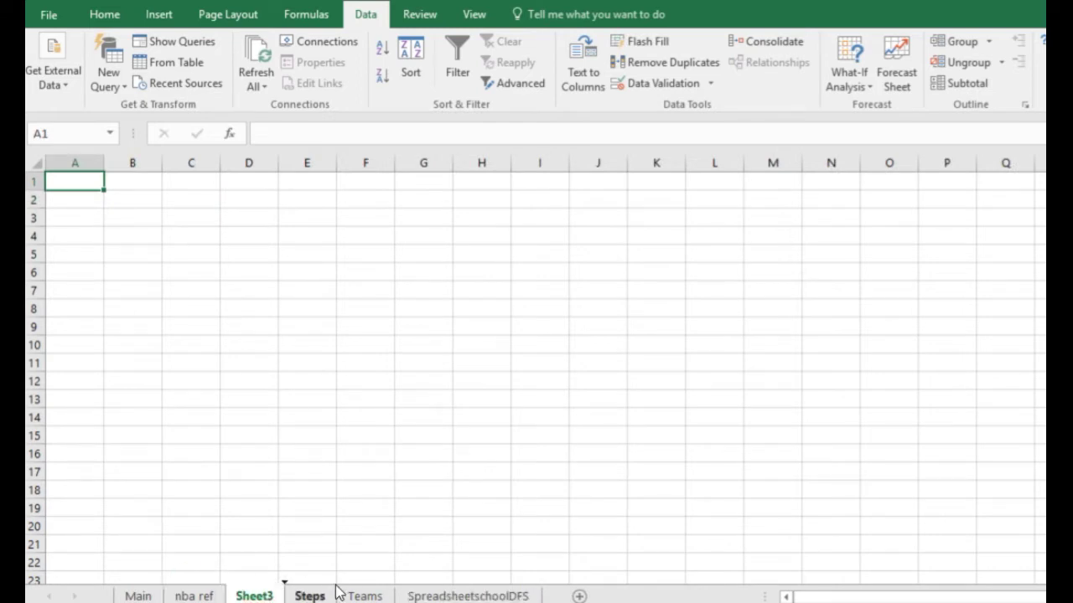
# Try to rename the new worksheet as SG
pyautogui.doubleClick(255, 593)
pyautogui.write('SG')
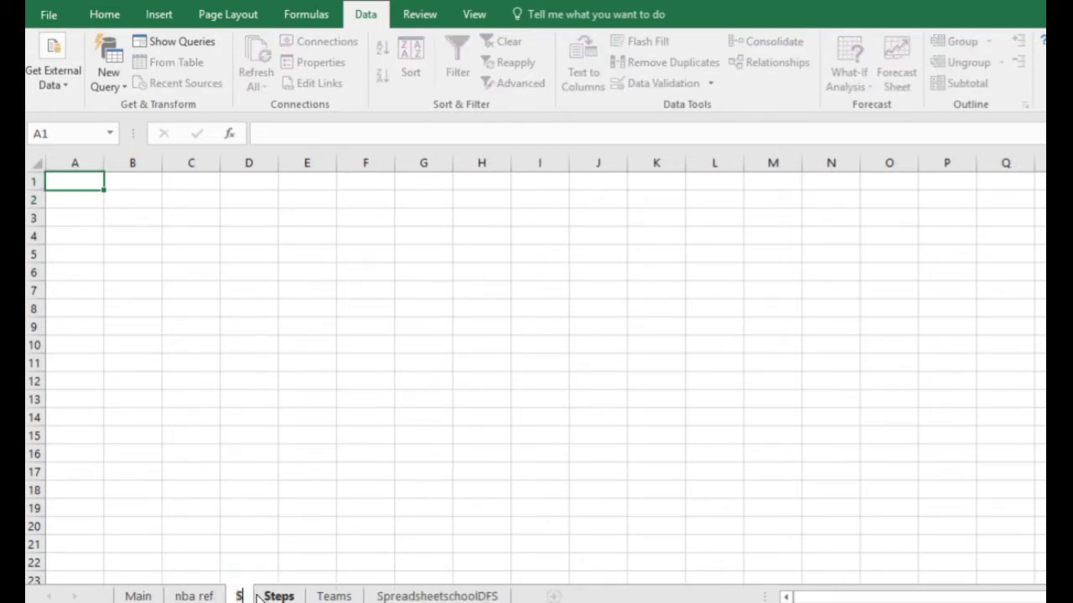
pyautogui.click(100, 233)
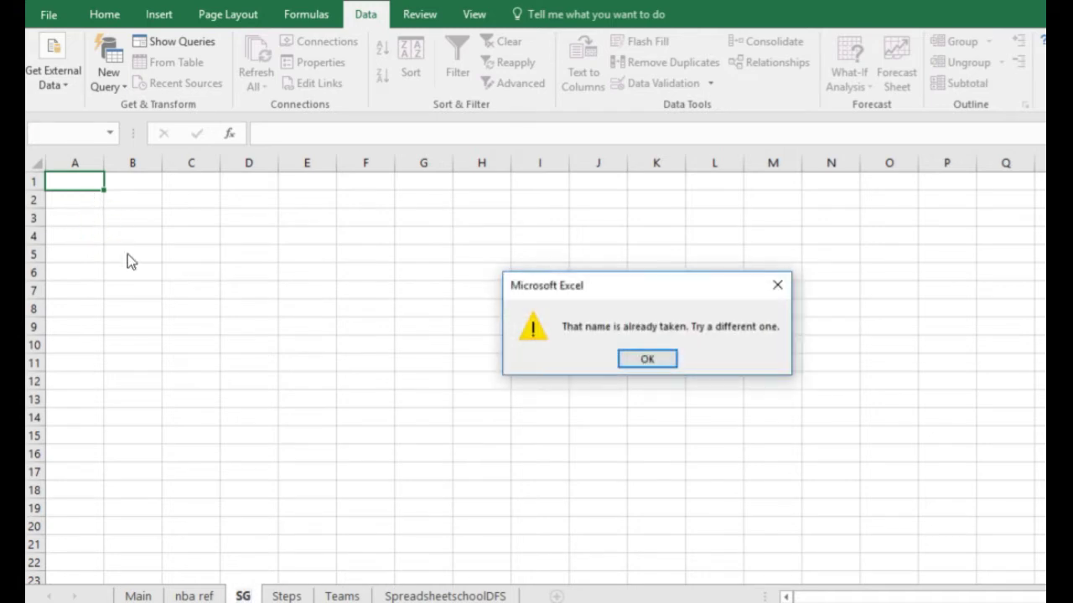
pyautogui.click(620, 358)
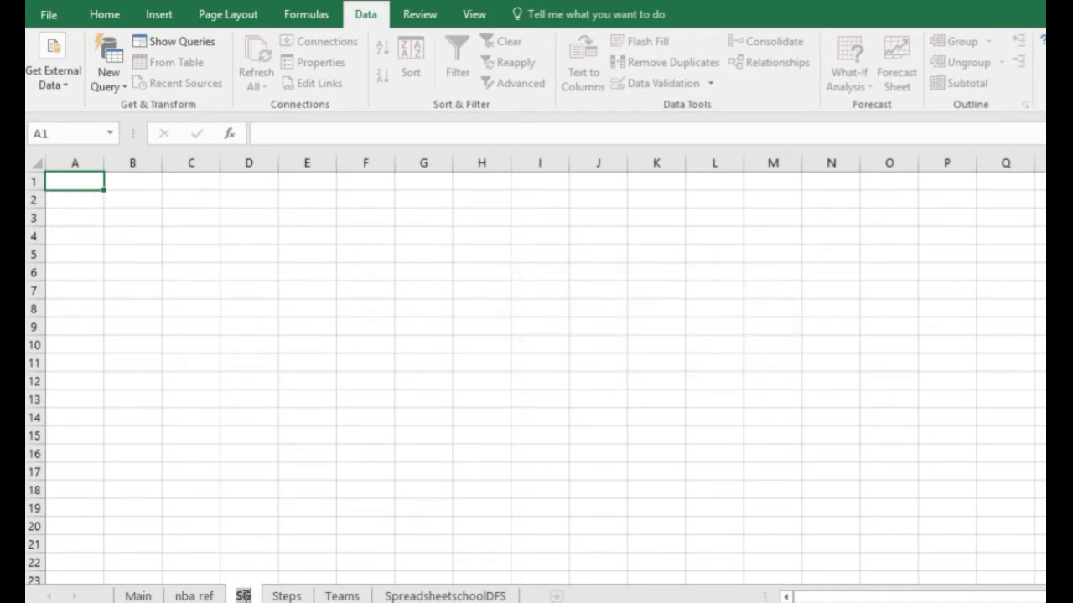
pyautogui.press('Return')
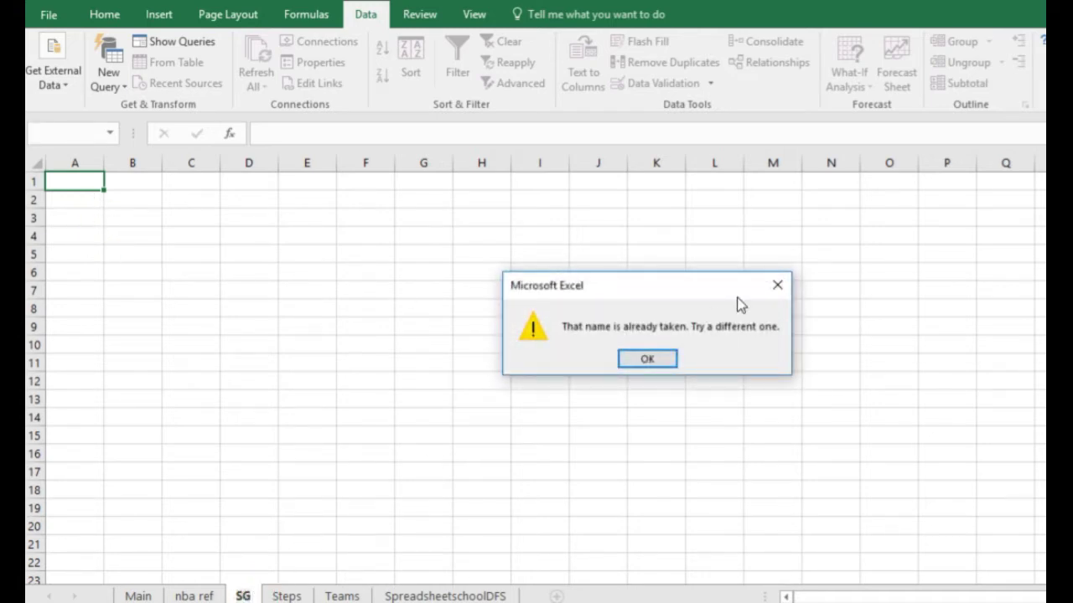
# Rename the new worksheet as Shoot
pyautogui.click(669, 360)
pyautogui.write('Shoot')
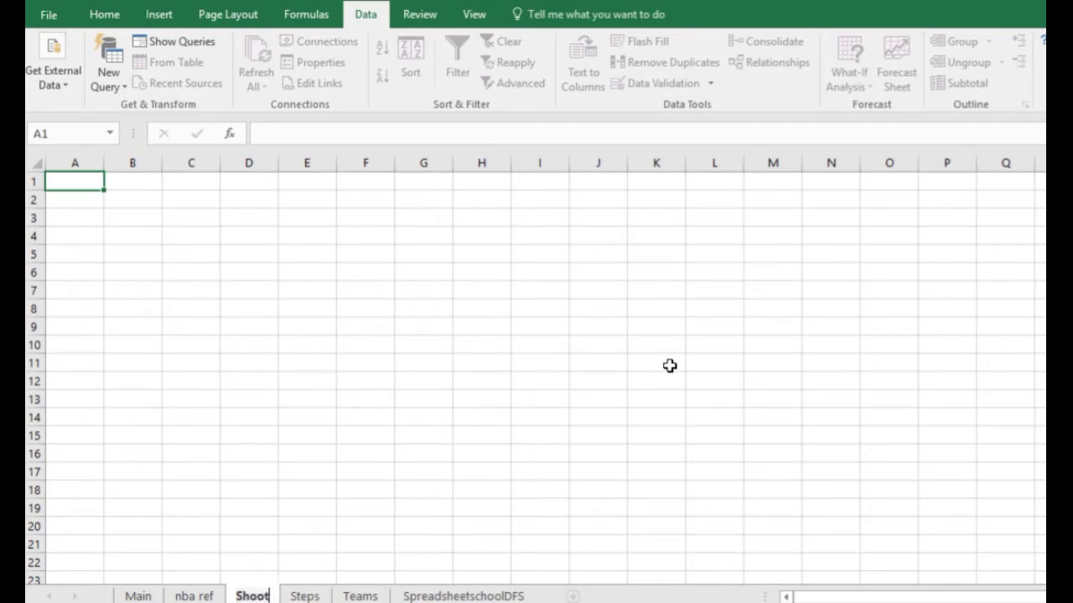
pyautogui.press('Return')
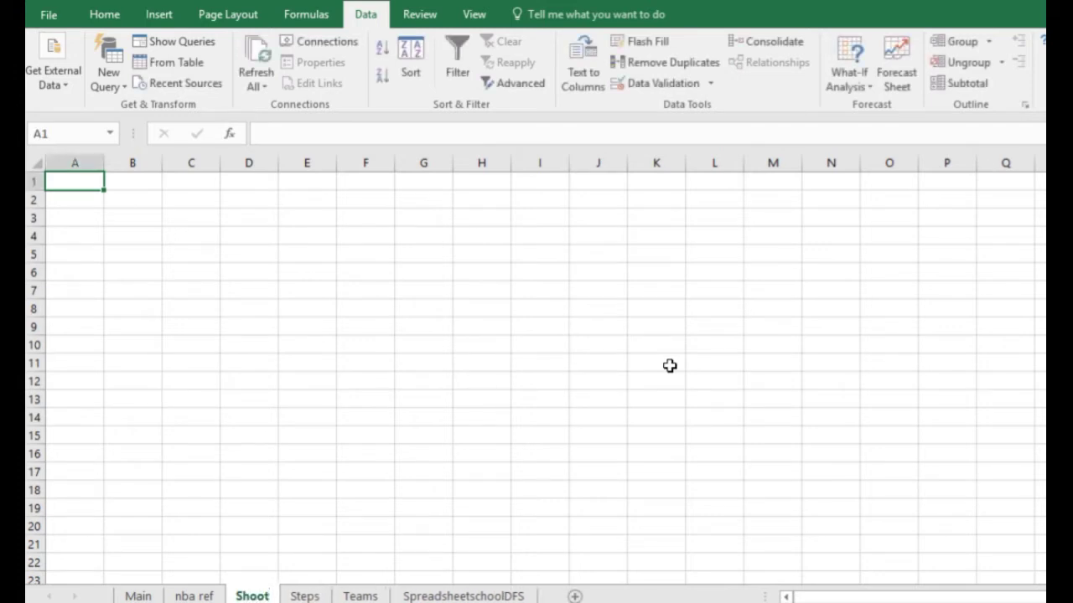
# Create a web query from cell A1 of the Shoot sheet and load the copied RotoWire address, dismissing the script errors
pyautogui.click(71, 92)
pyautogui.click(82, 147)
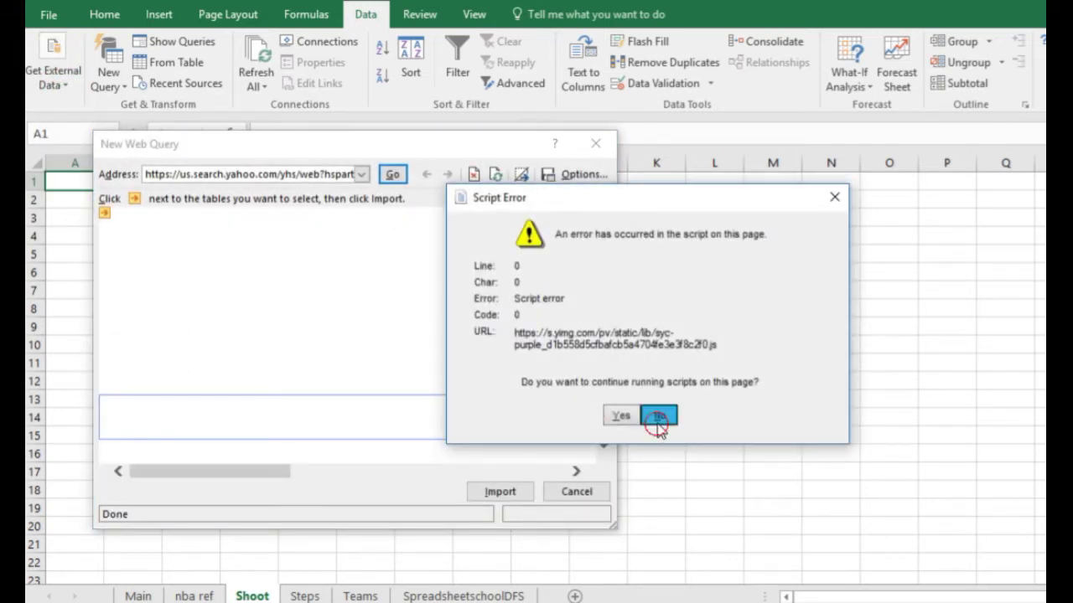
pyautogui.click(659, 415)
pyautogui.press('BackSpace')
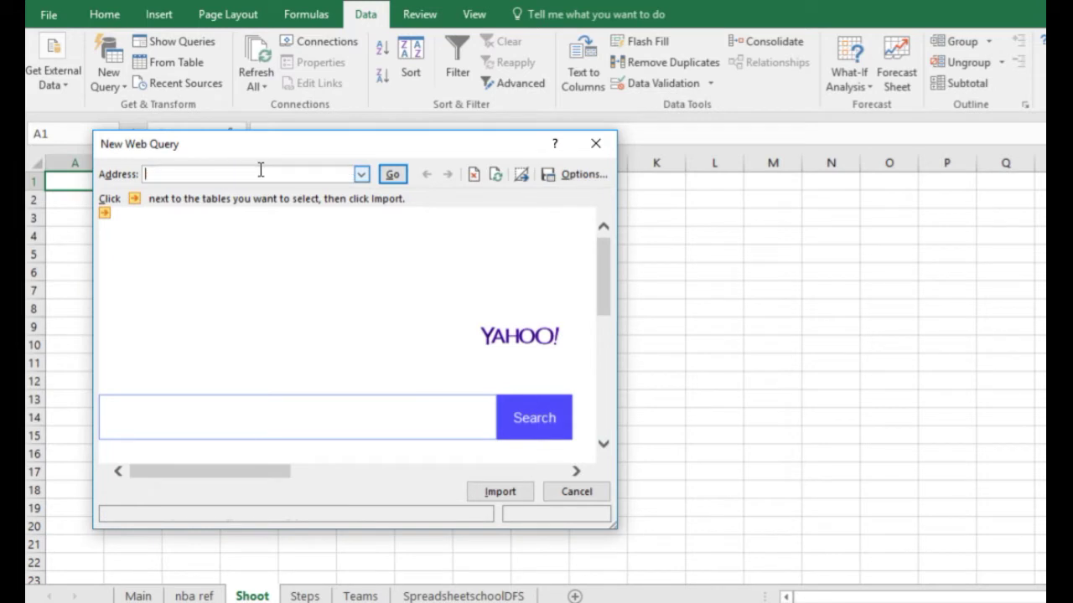
pyautogui.hotkey('ctrl', 'v')
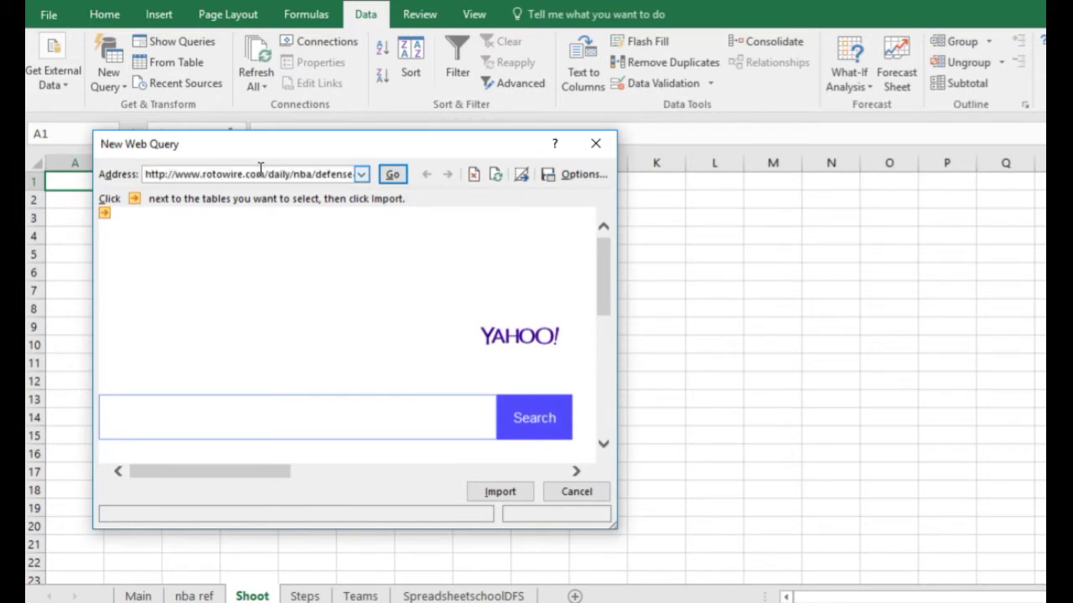
pyautogui.click(394, 175)
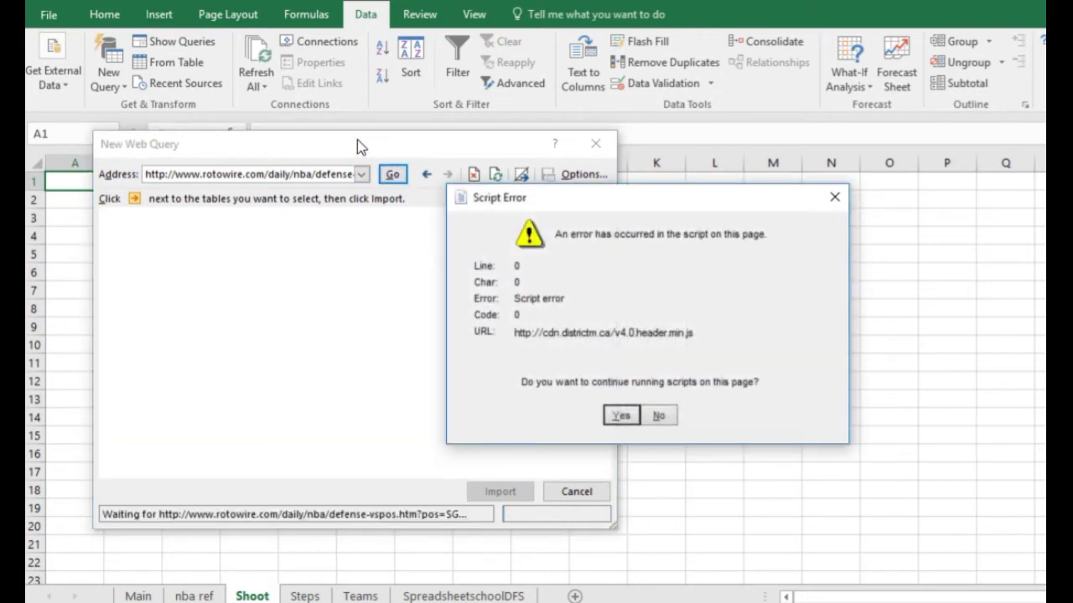
pyautogui.click(621, 415)
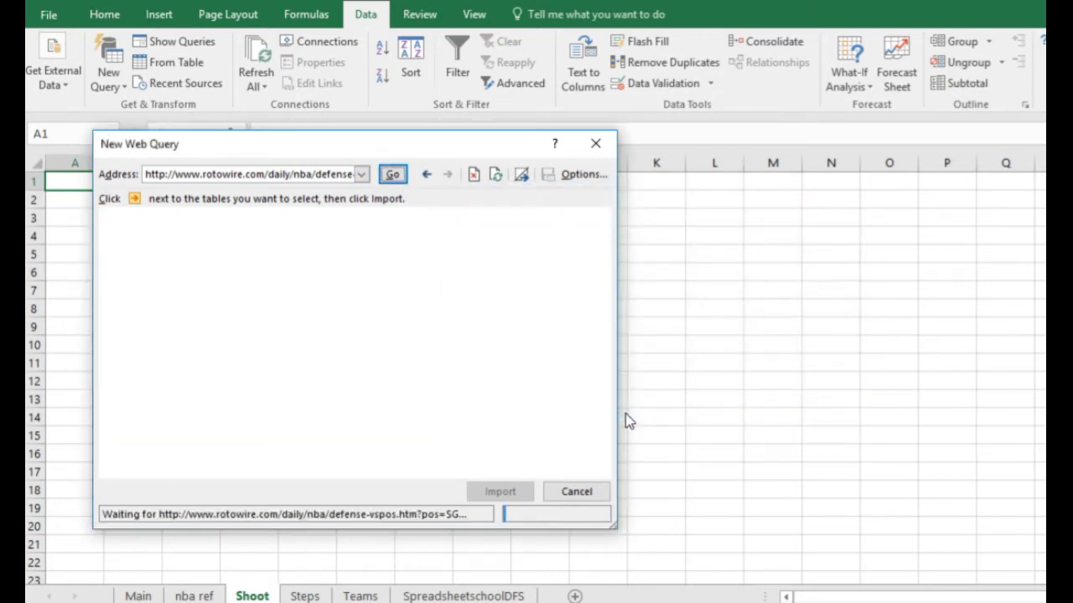
pyautogui.click(660, 415)
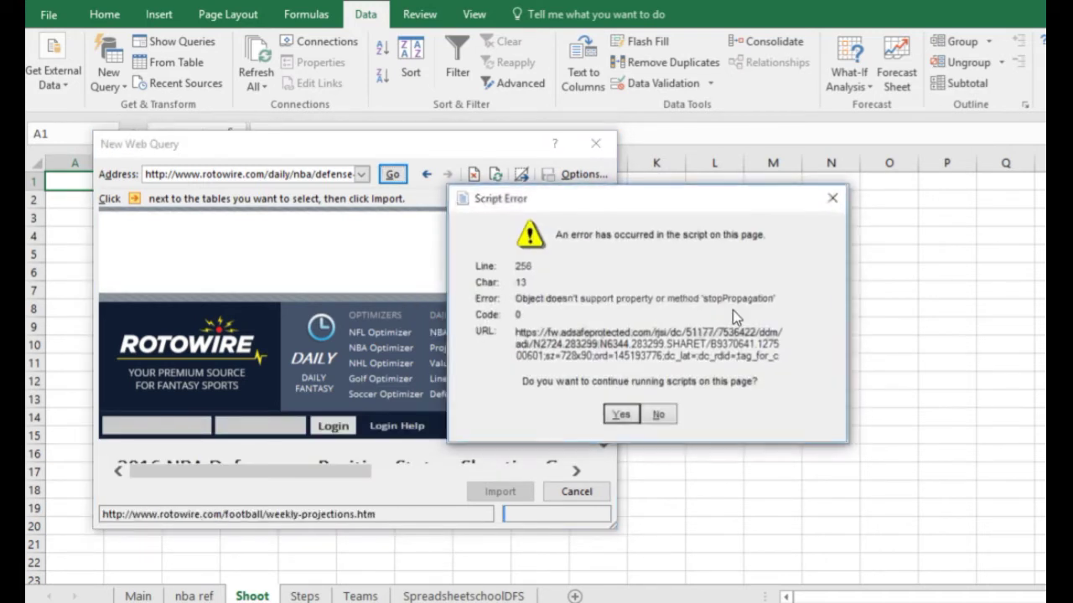
pyautogui.click(658, 419)
pyautogui.click(636, 415)
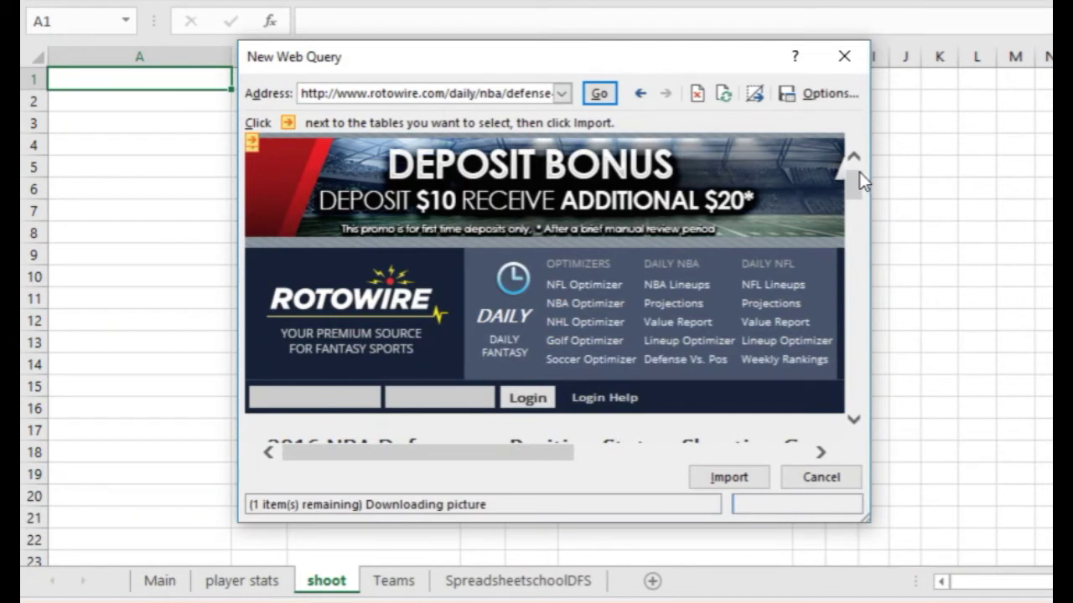
# Import the RotoWire shooting guards page into the existing worksheet, starting at cell A1
pyautogui.moveTo(861, 186); pyautogui.dragTo(861, 219)
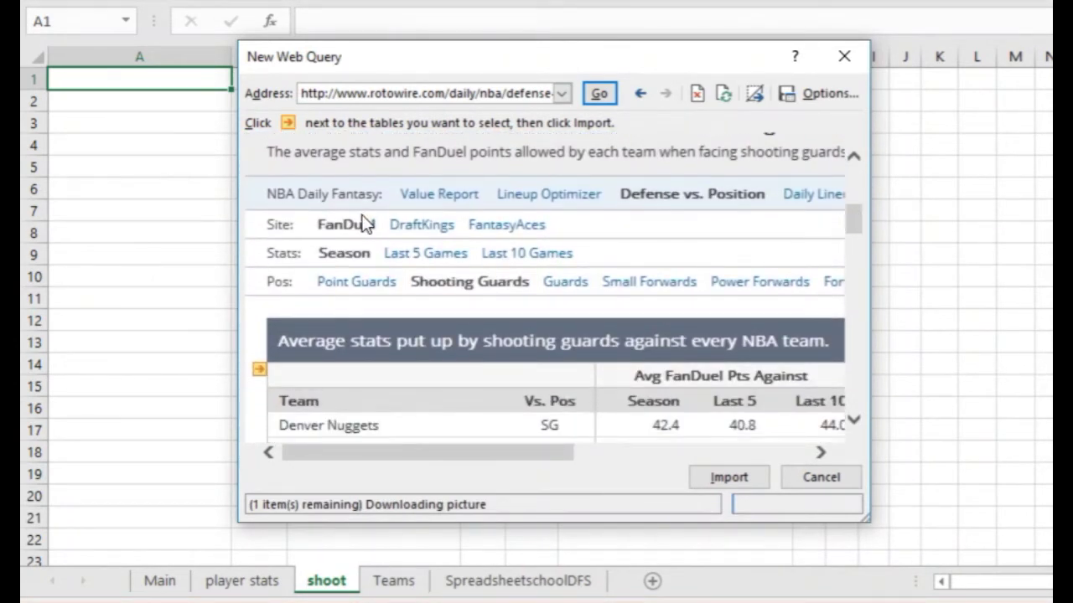
pyautogui.click(260, 373)
pyautogui.moveTo(858, 231)
pyautogui.mouseDown()
pyautogui.moveTo(856, 205)
pyautogui.moveTo(858, 225)
pyautogui.mouseUp()
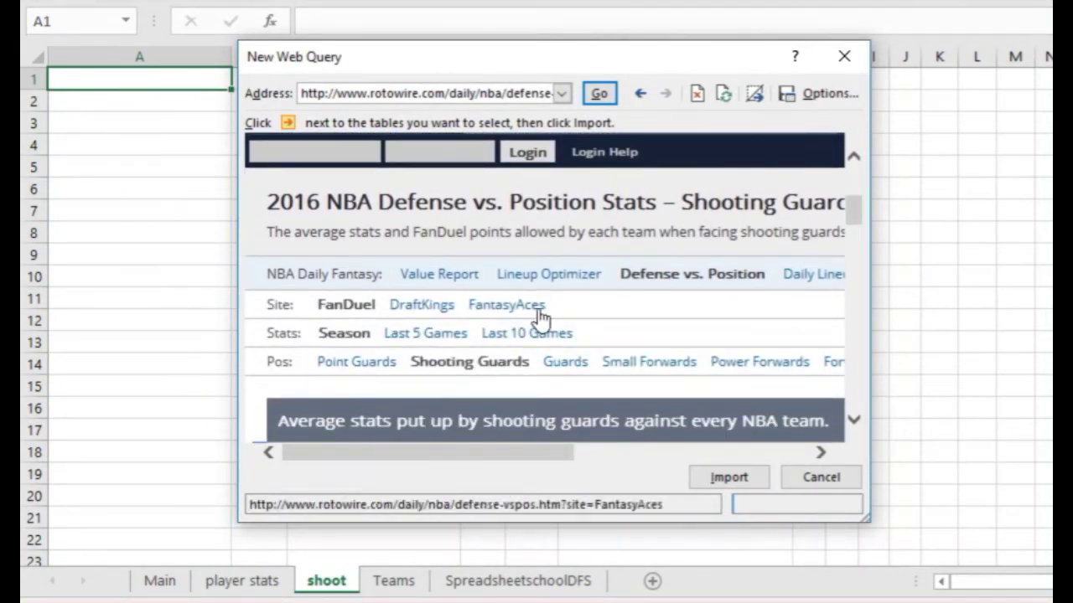
pyautogui.click(725, 476)
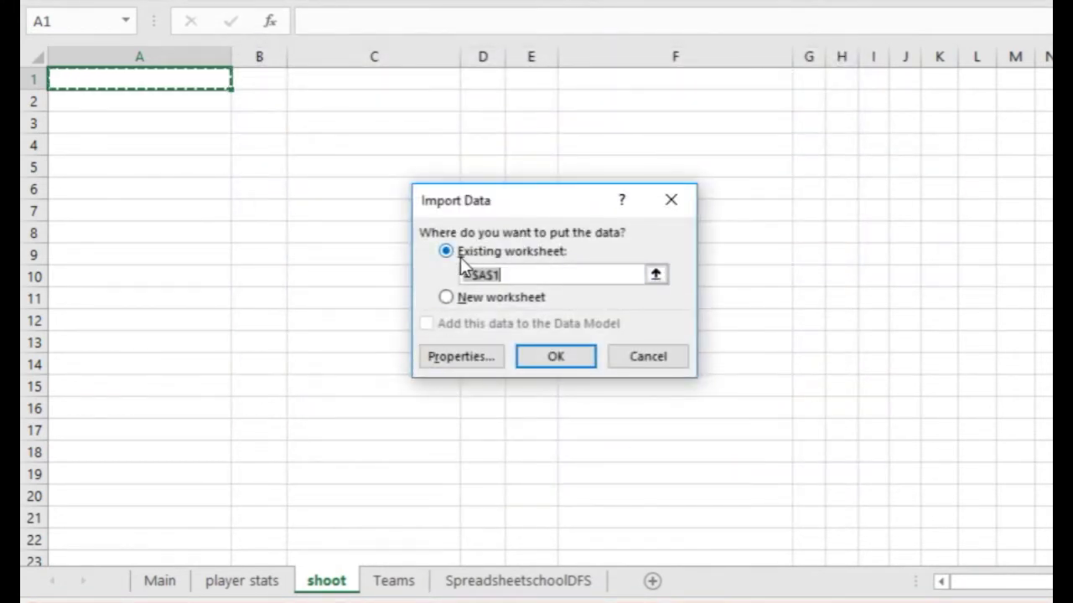
pyautogui.click(543, 360)
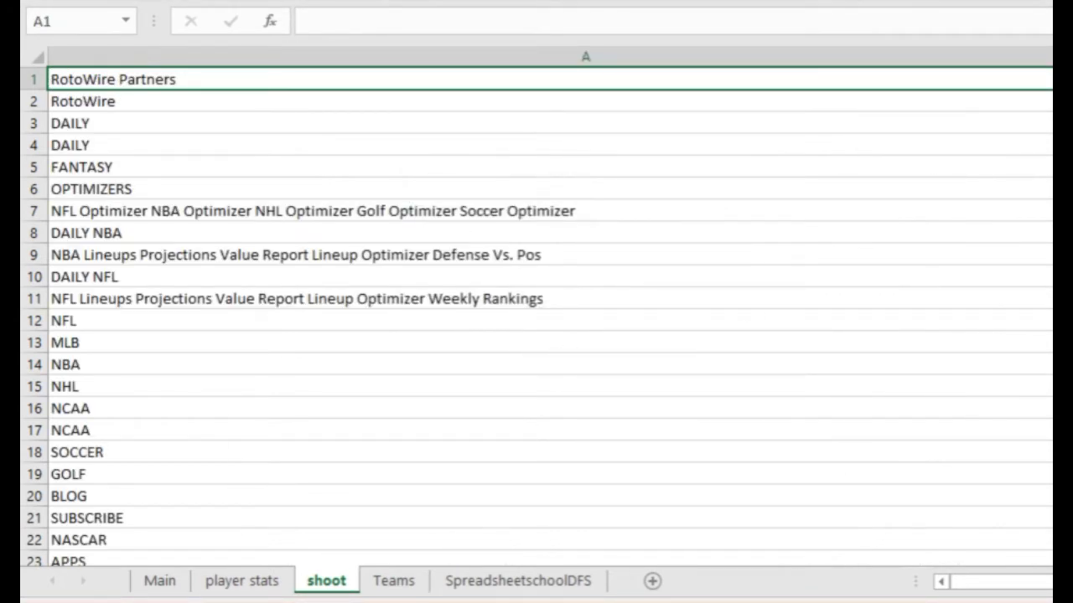
# Narrow all columns of the shoot sheet so the imported team table is readable, and make column B narrower still
pyautogui.scroll(-20, 537, 318)
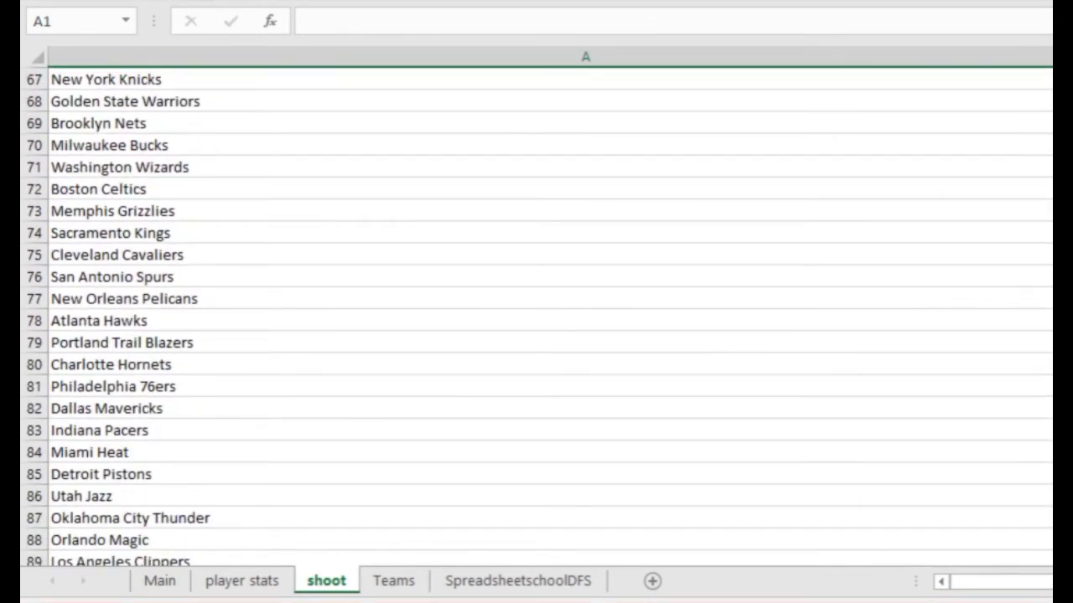
pyautogui.scroll(7, 536, 319)
pyautogui.click(33, 54)
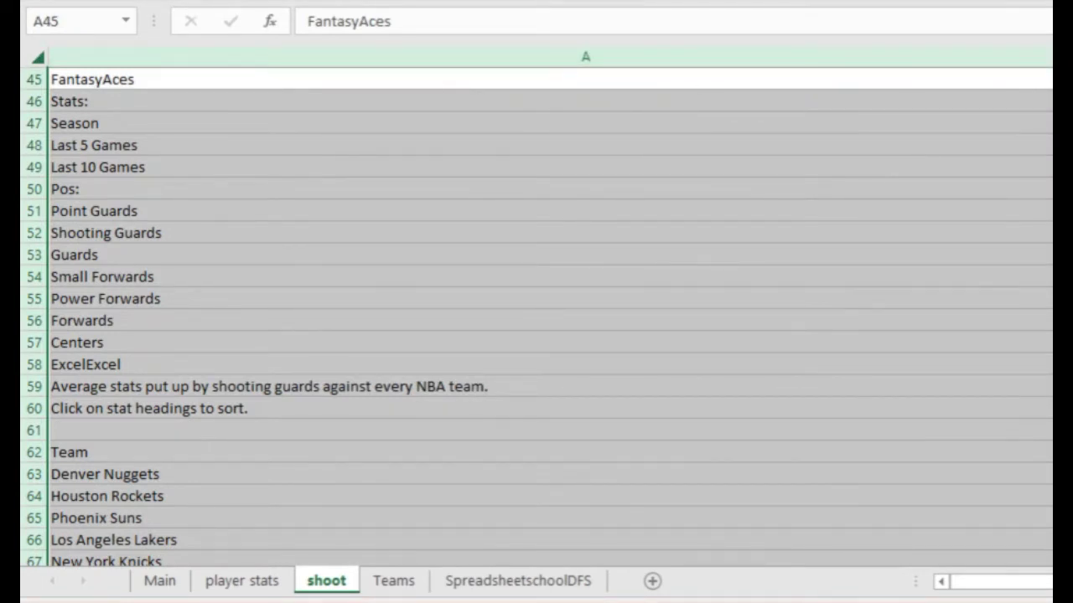
pyautogui.moveTo(1051, 56); pyautogui.dragTo(1029, 56)
pyautogui.moveTo(530, 79); pyautogui.dragTo(232, 70)
pyautogui.click(282, 371)
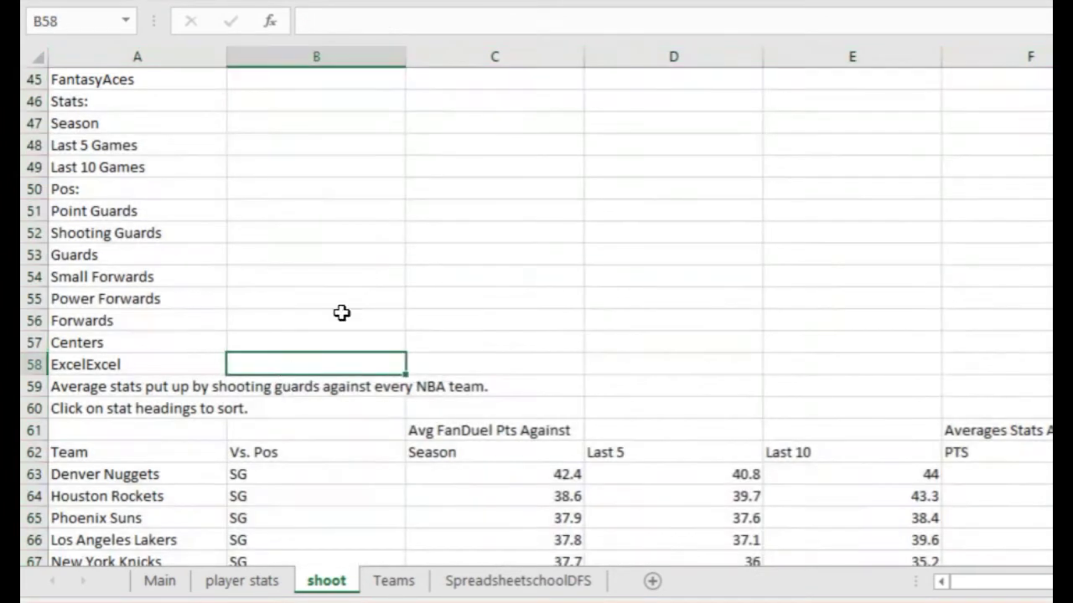
pyautogui.moveTo(406, 57); pyautogui.dragTo(347, 57)
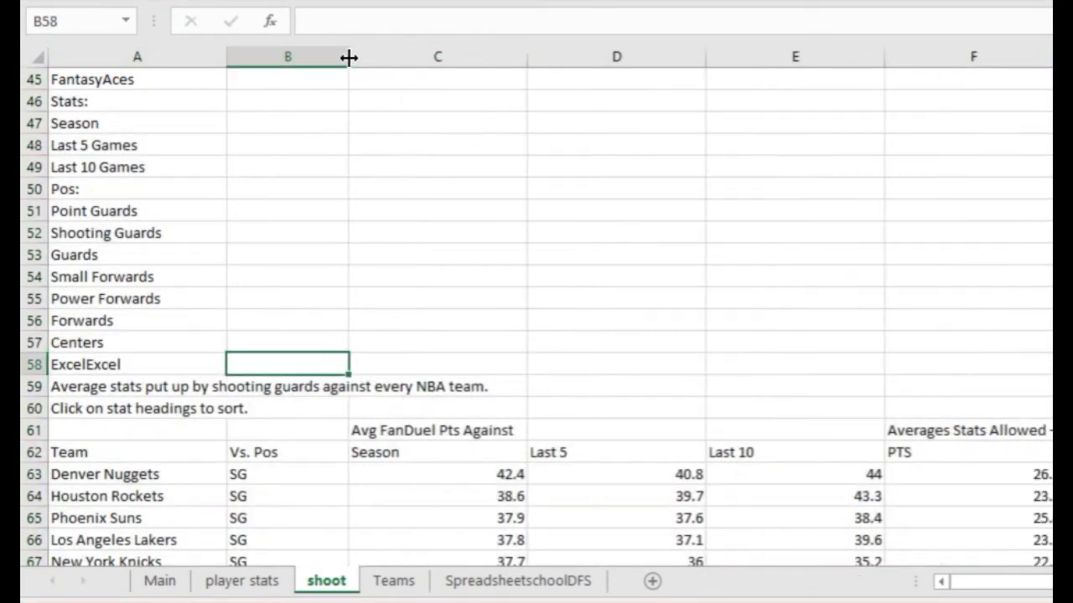
# Examine the Team, Vs. Pos and Season values in the imported shooting guards table on the shoot sheet
pyautogui.click(141, 473)
pyautogui.click(257, 477)
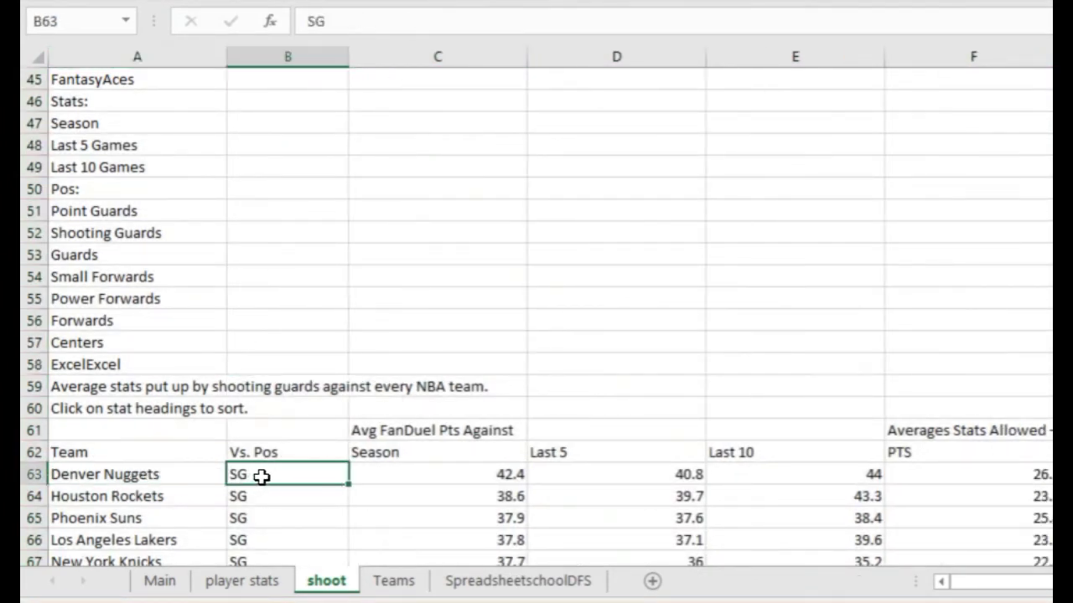
pyautogui.click(458, 478)
pyautogui.press('Up')
pyautogui.press('Down')
pyautogui.press('Down')
pyautogui.press('Down')
pyautogui.press('Down')
pyautogui.press('Down')
pyautogui.press('Down')
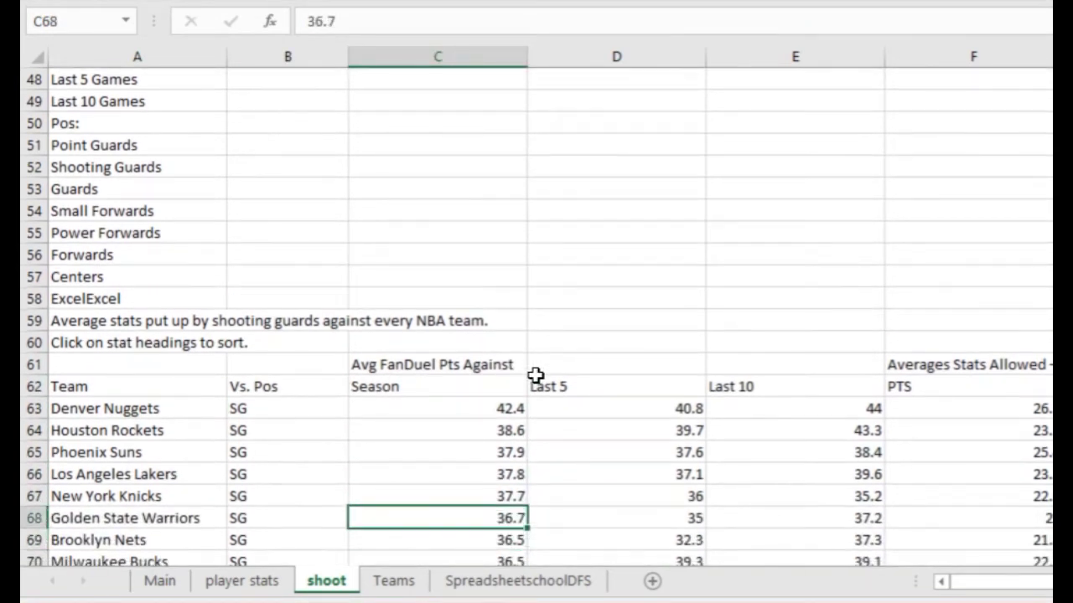
pyautogui.press('Up')
pyautogui.press('Up')
pyautogui.press('Up')
pyautogui.press('Up')
pyautogui.press('Up')
pyautogui.press('Right')
pyautogui.press('Left')
pyautogui.press('Left')
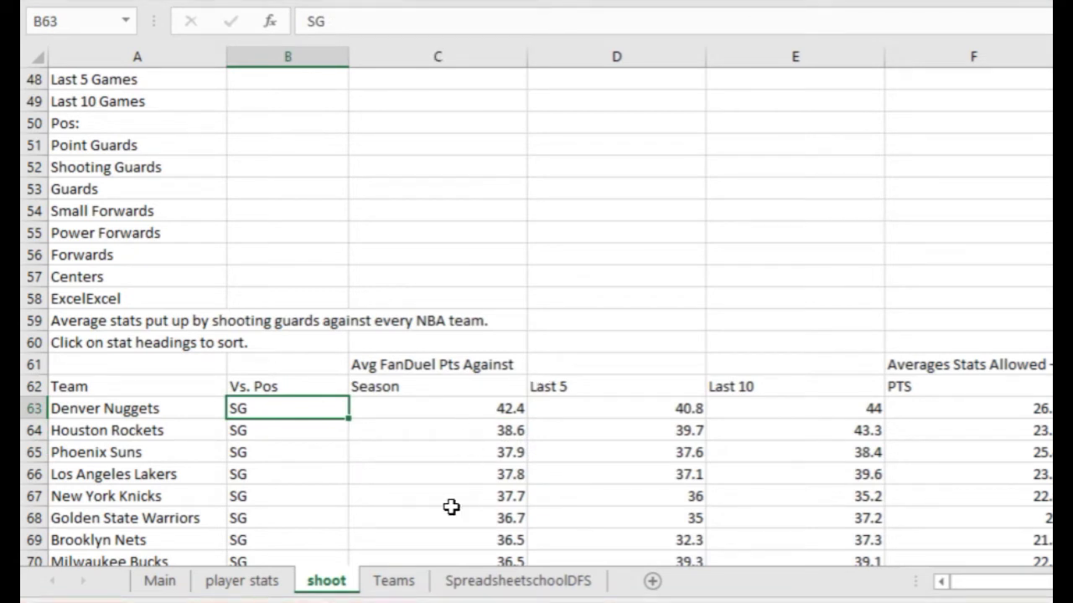
# Look at the query and refresh options available for the imported data in cell B63
pyautogui.rightClick(285, 408)
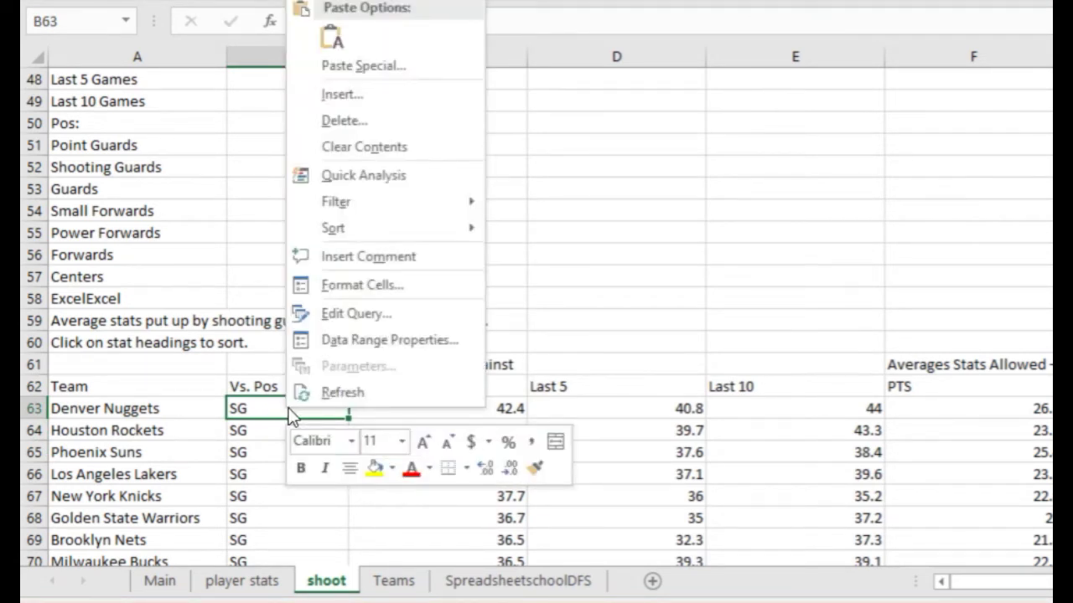
pyautogui.click(154, 453)
pyautogui.click(149, 454)
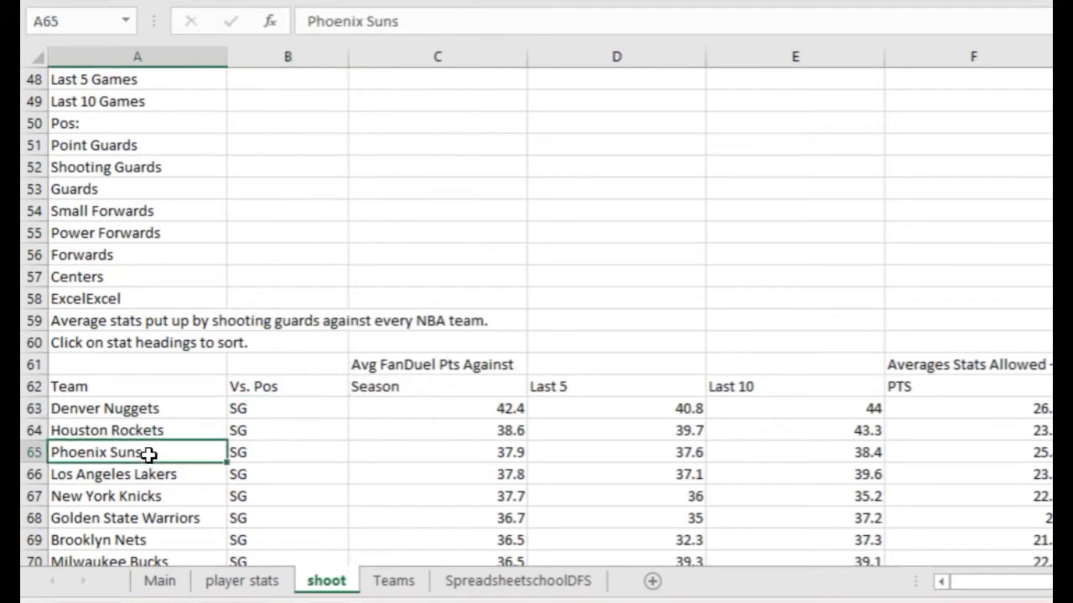
# Clear the formulas under Def vs SG and Def team on the Main sheet, from row 2 down to row 21
pyautogui.click(248, 582)
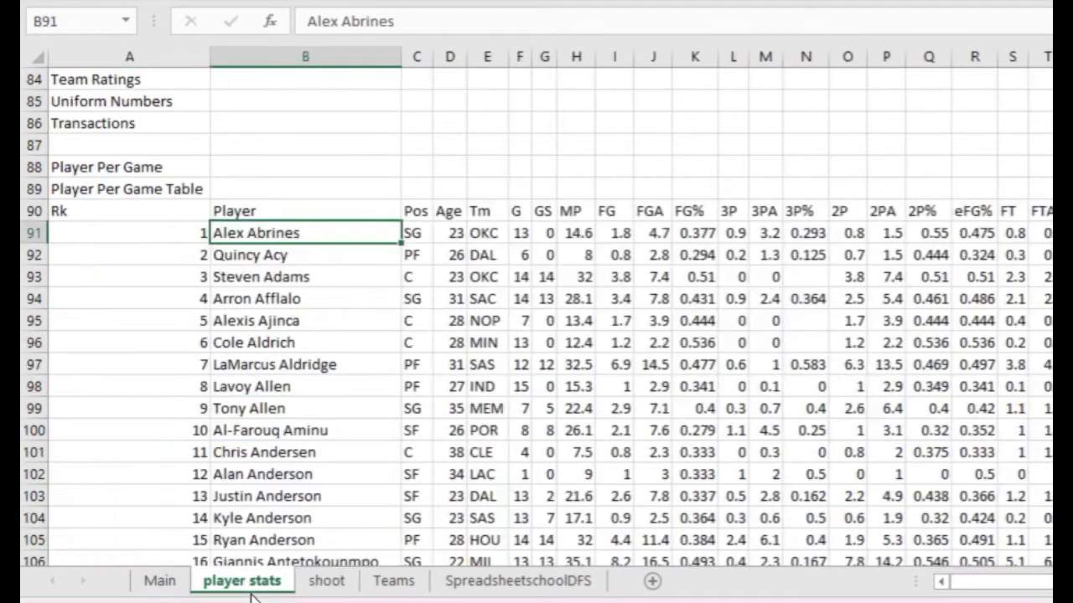
pyautogui.click(144, 583)
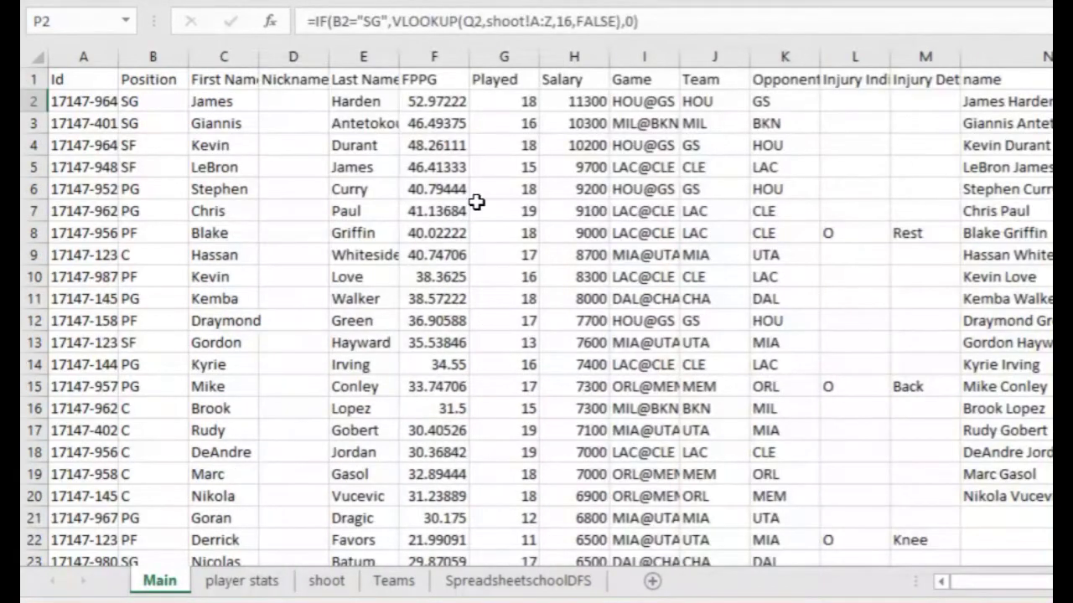
pyautogui.moveTo(476, 195); pyautogui.dragTo(533, 175)
pyautogui.hscroll(7, 549, 318)
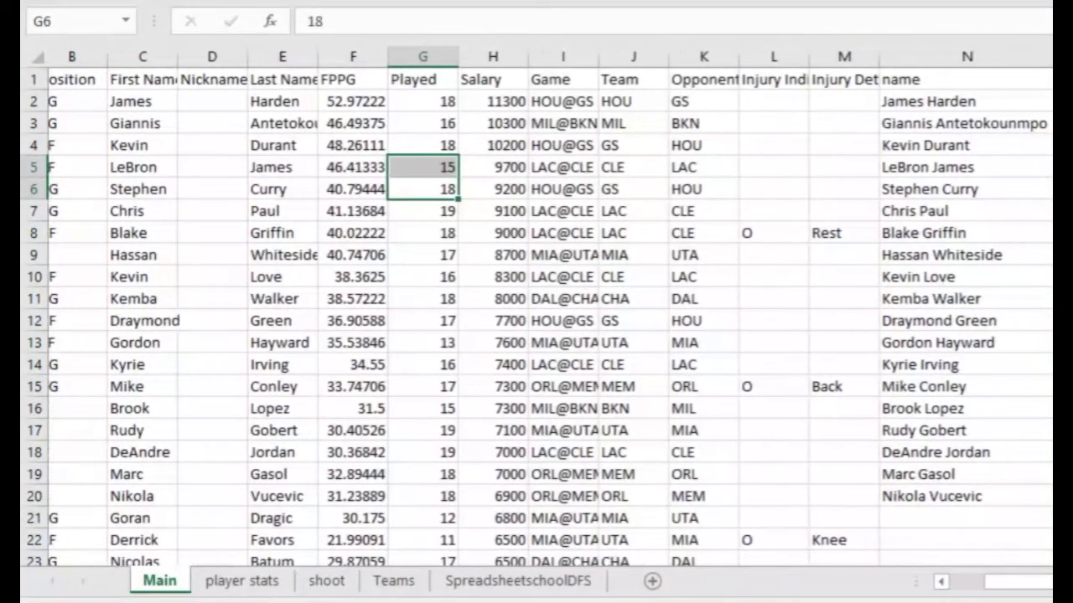
pyautogui.hscroll(3, 852, 445)
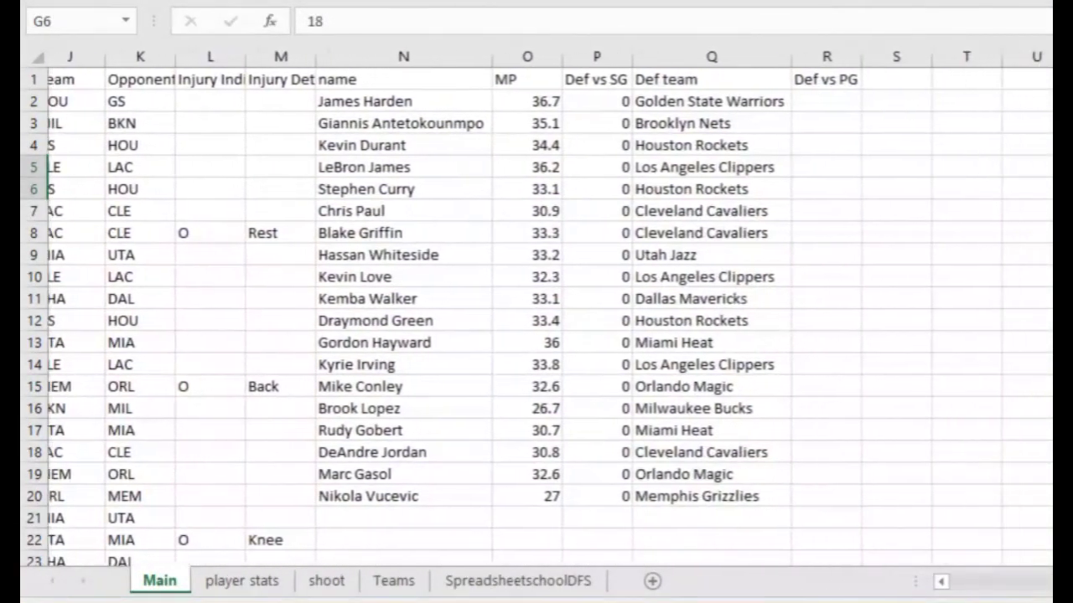
pyautogui.moveTo(626, 109); pyautogui.dragTo(560, 510)
pyautogui.press('Delete')
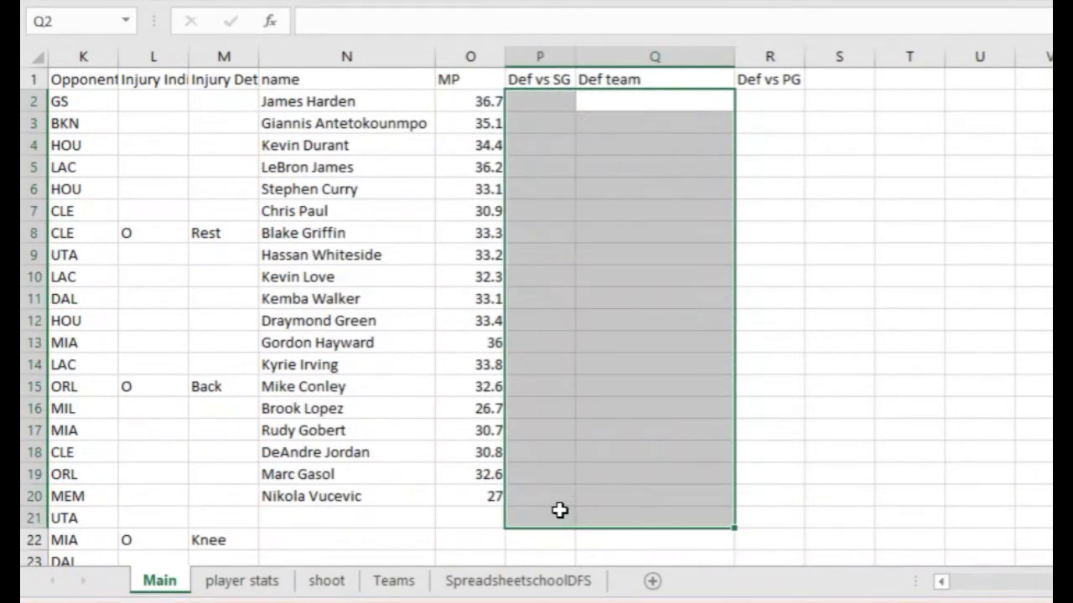
# Review the MP lookup formulas on Main alongside the player stats table they pull from
pyautogui.click(490, 124)
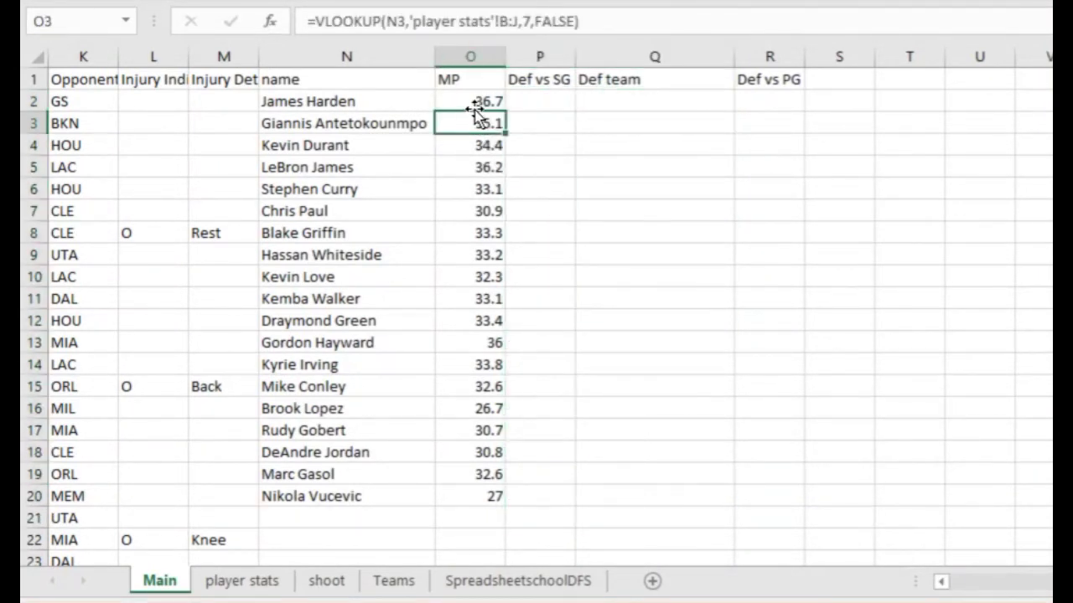
pyautogui.click(480, 101)
pyautogui.click(541, 101)
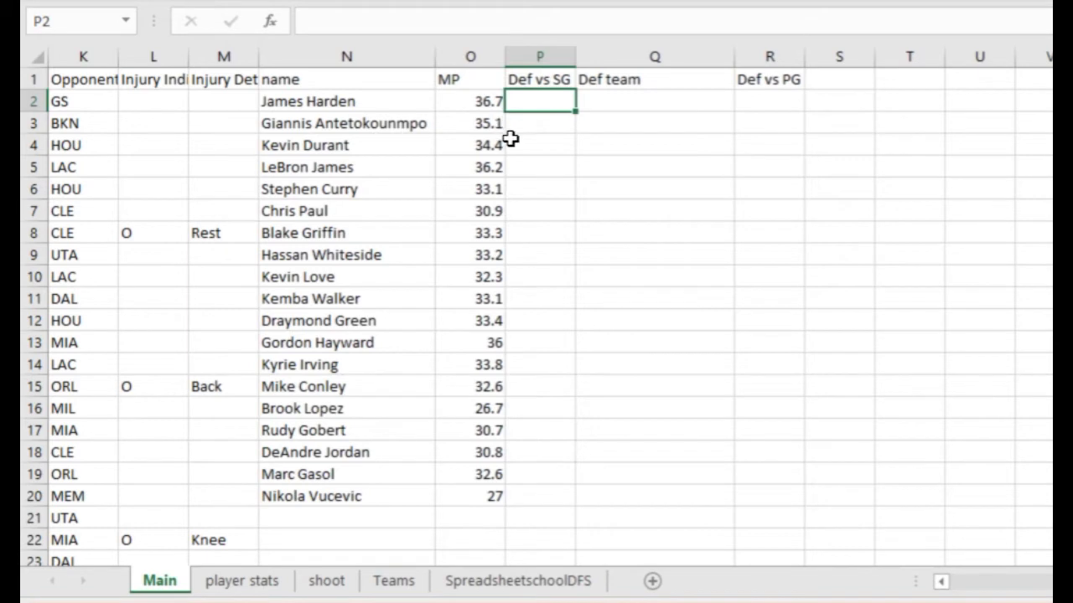
pyautogui.click(477, 102)
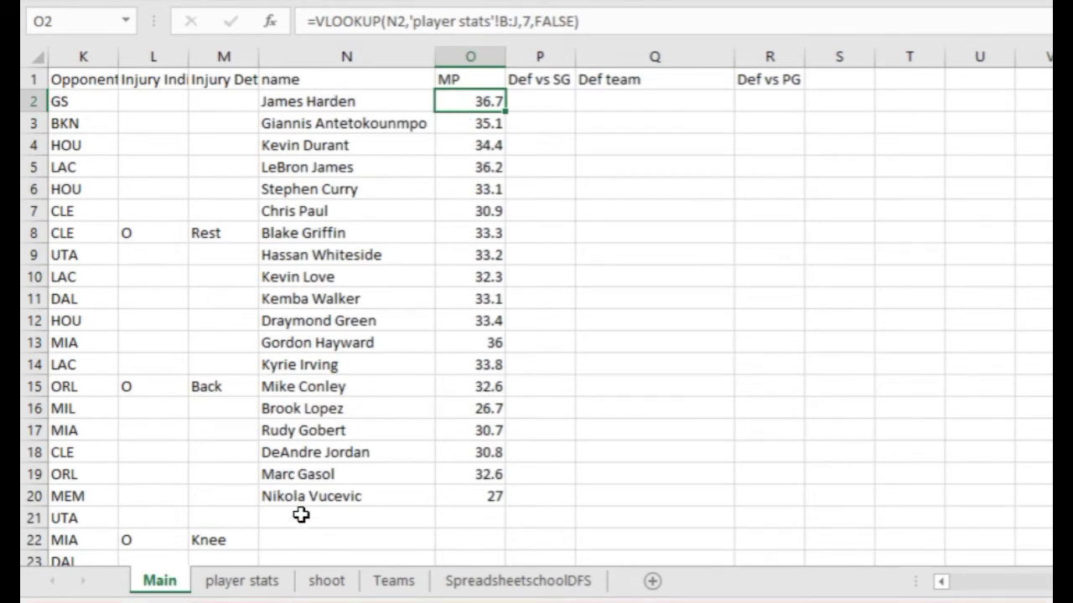
pyautogui.click(259, 587)
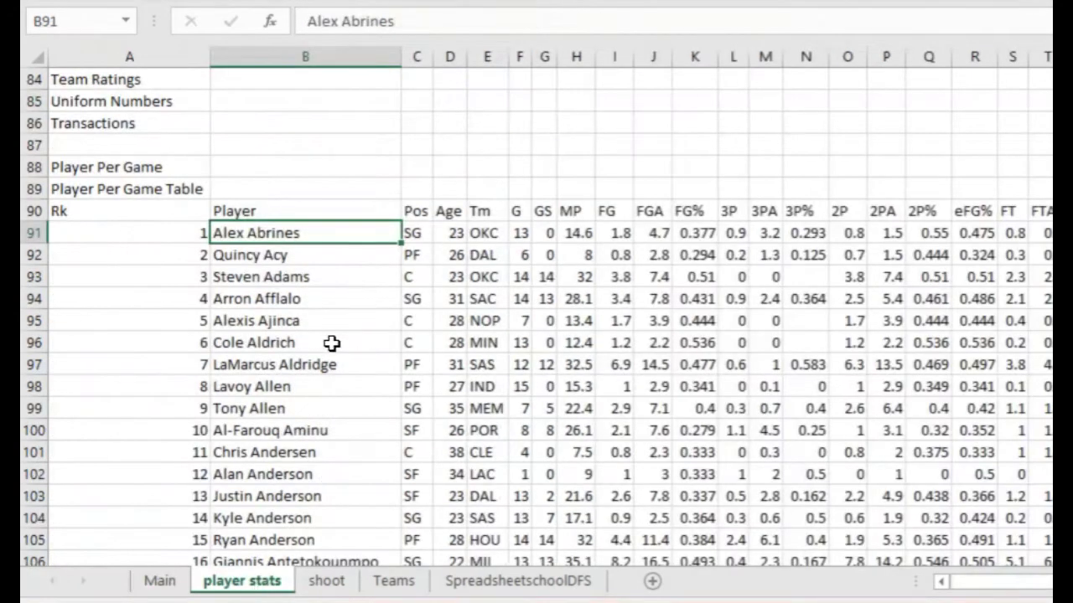
pyautogui.click(161, 581)
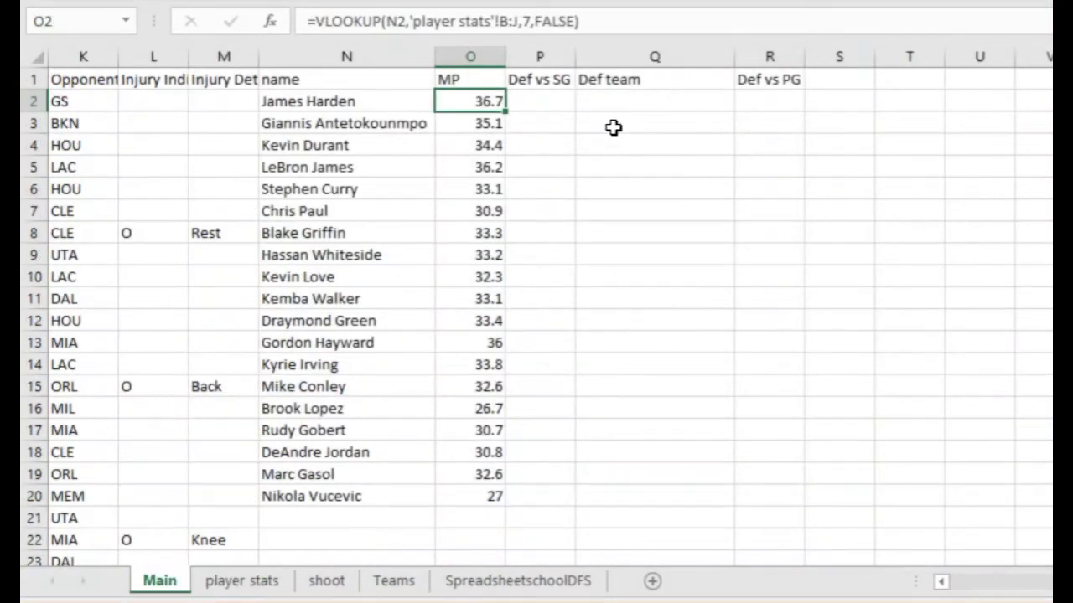
# Compare the opponent abbreviations in column K of Main with the full team names in column A of the shoot sheet
pyautogui.hscroll(-6, 537, 319)
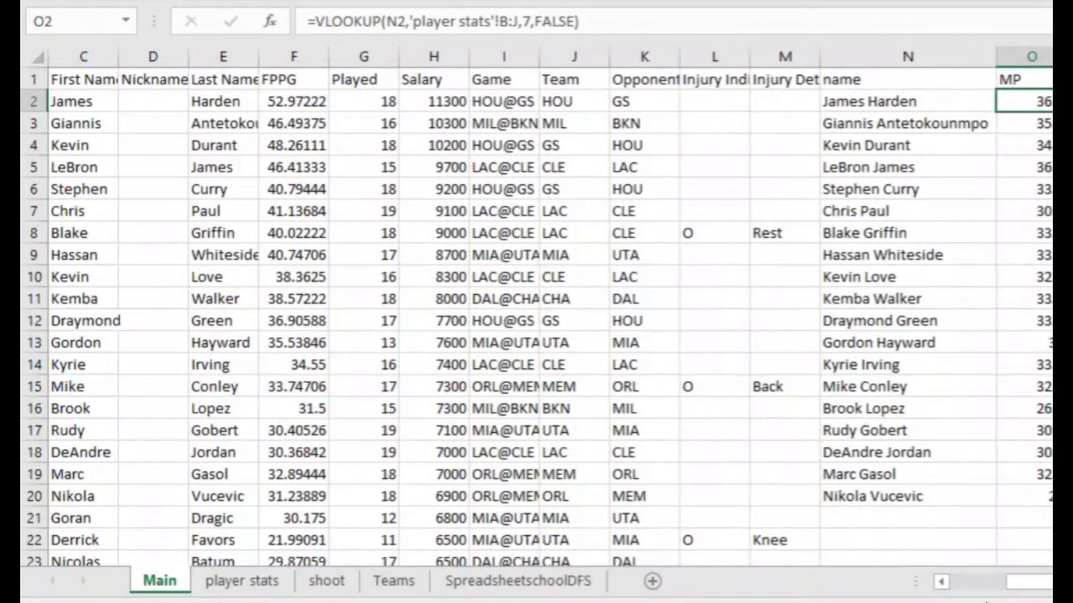
pyautogui.click(639, 104)
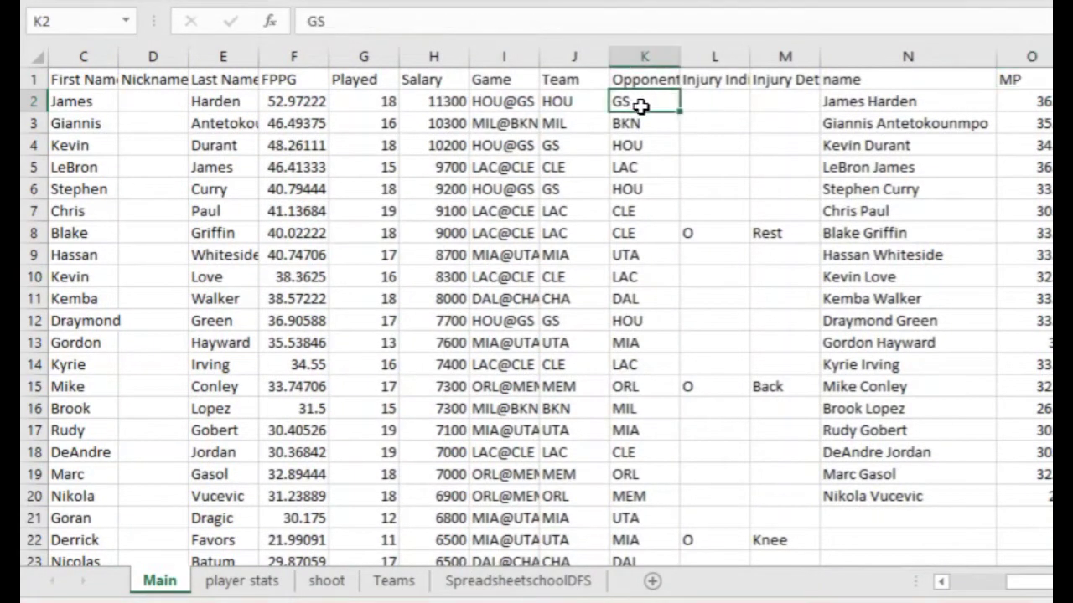
pyautogui.click(639, 141)
pyautogui.click(639, 100)
pyautogui.click(331, 583)
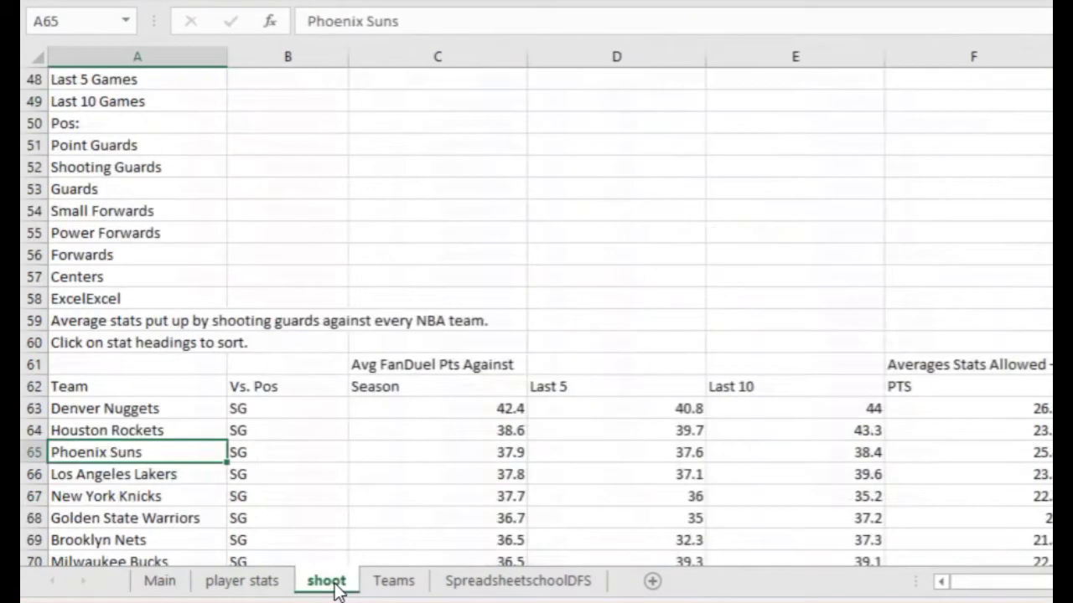
pyautogui.click(155, 431)
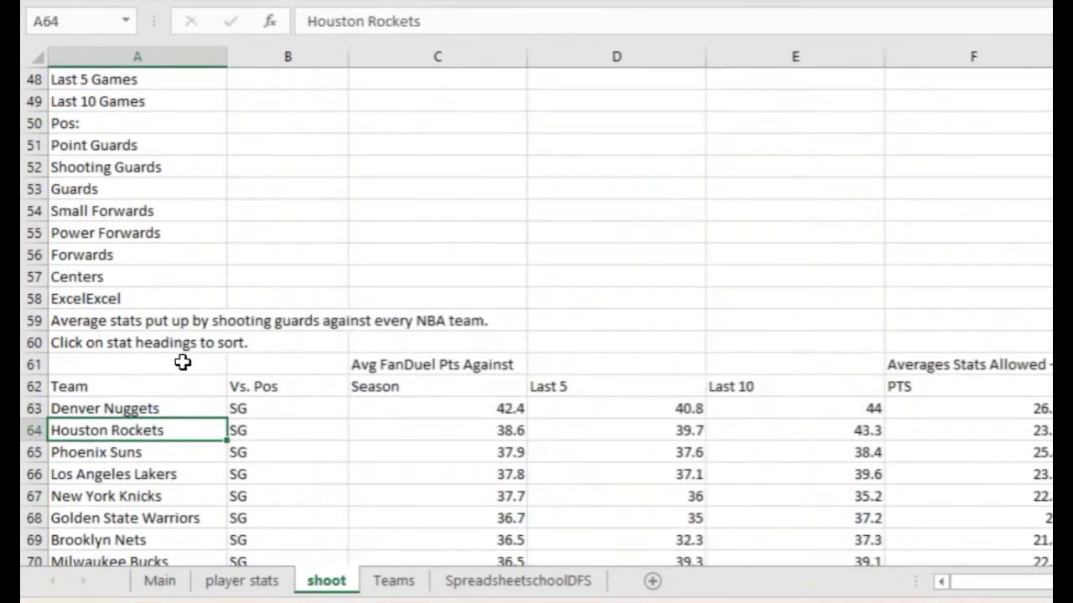
pyautogui.click(136, 411)
pyautogui.press('Down')
pyautogui.press('Down')
pyautogui.press('Down')
pyautogui.press('Down')
pyautogui.press('Down')
pyautogui.press('Down')
pyautogui.press('Down')
pyautogui.press('Down')
pyautogui.press('Down')
pyautogui.press('Down')
pyautogui.press('Down')
pyautogui.press('Down')
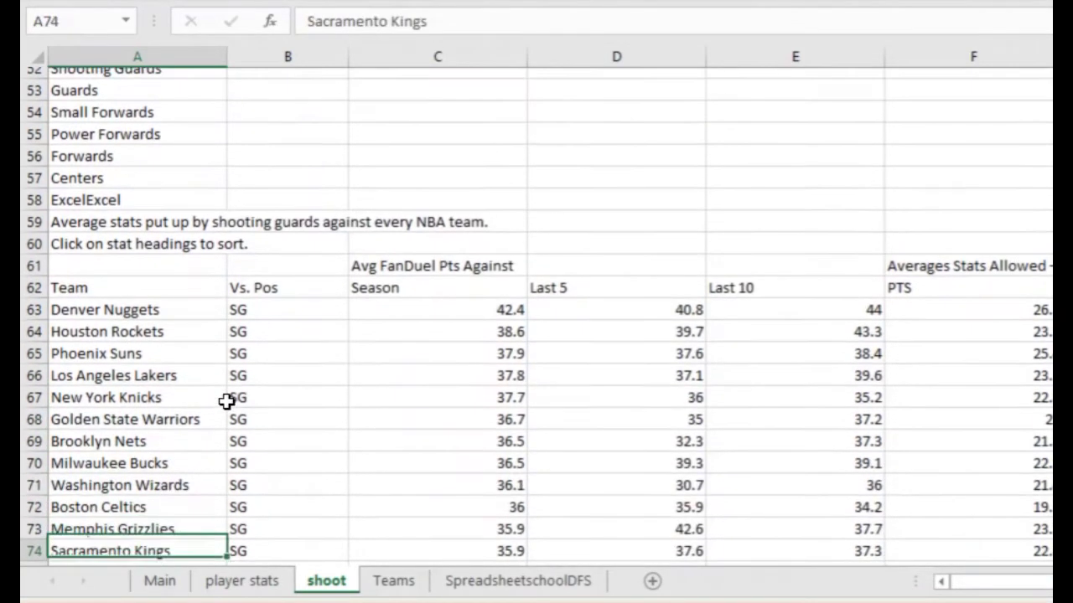
pyautogui.click(121, 277)
pyautogui.click(125, 365)
pyautogui.click(133, 276)
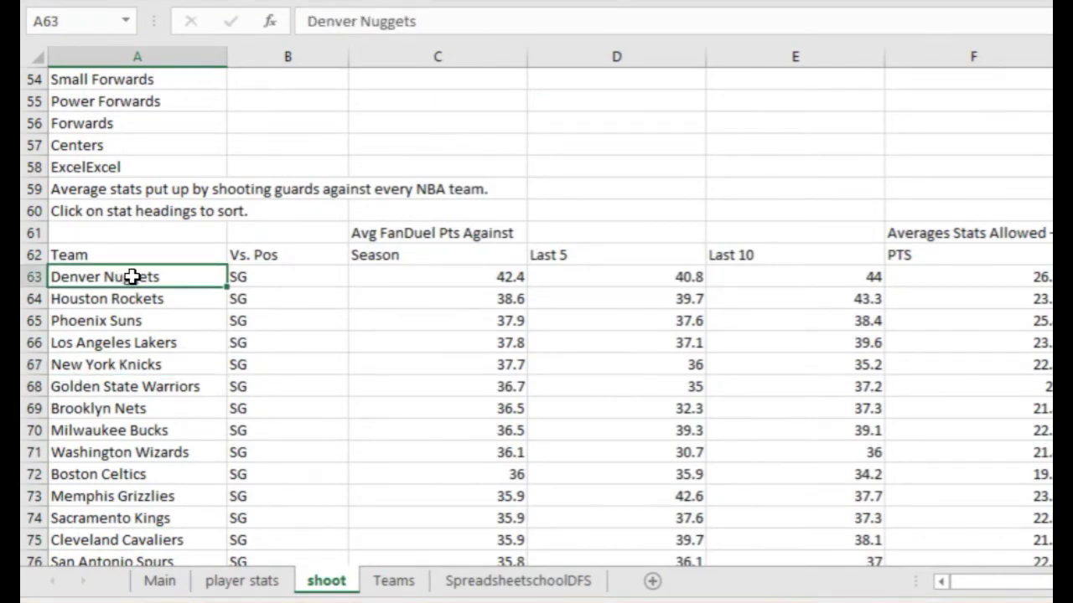
# Copy the team names in A63:A92 of the shoot sheet and clear column C of the Teams sheet
pyautogui.moveTo(146, 272); pyautogui.dragTo(142, 519)
pyautogui.hotkey('ctrl', 'c')
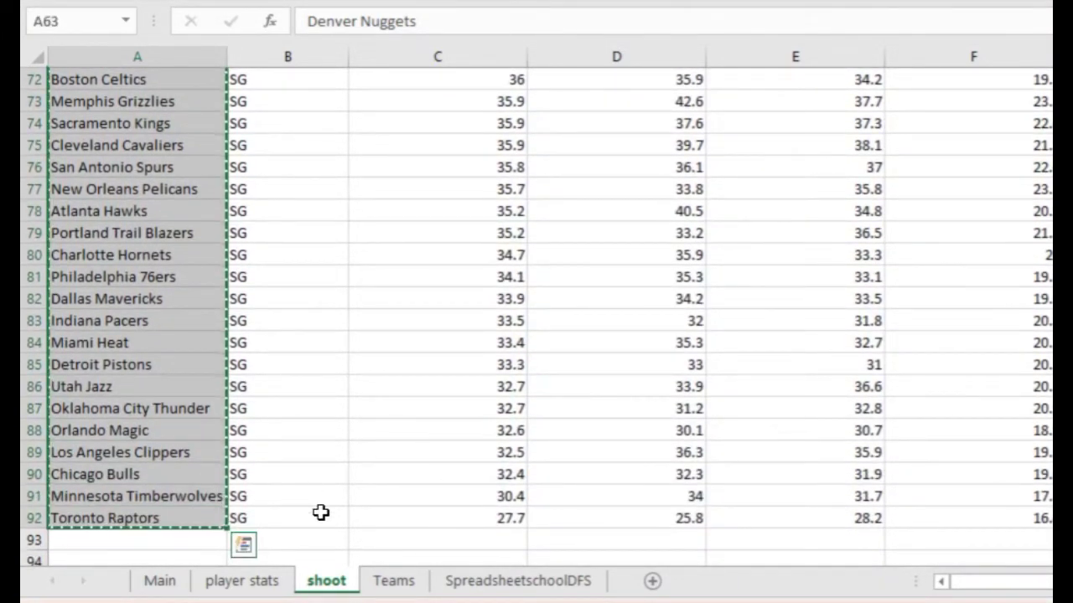
pyautogui.click(394, 581)
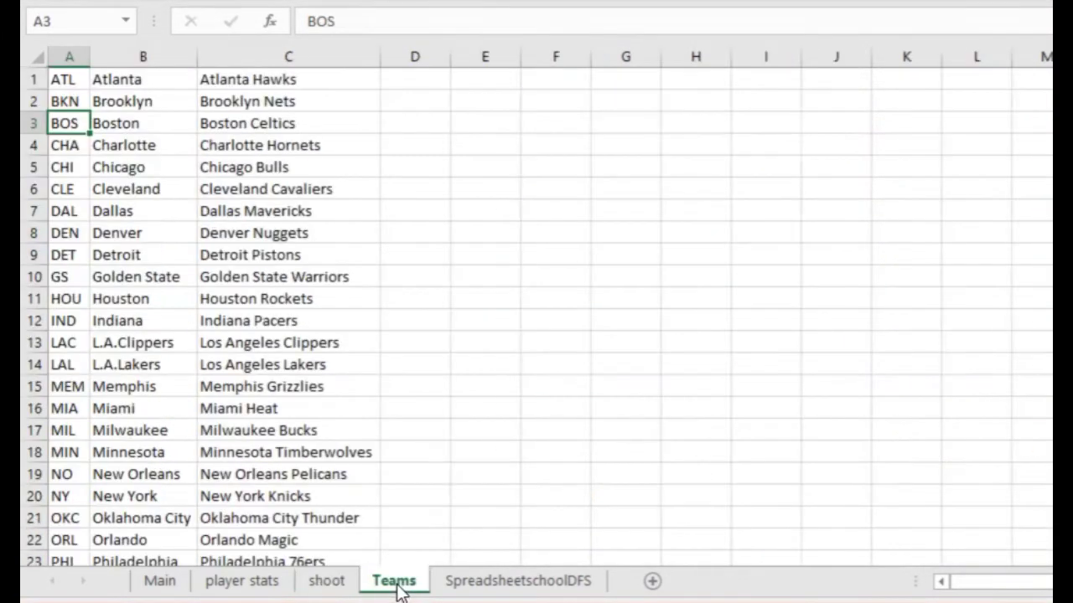
pyautogui.click(285, 56)
pyautogui.press('Delete')
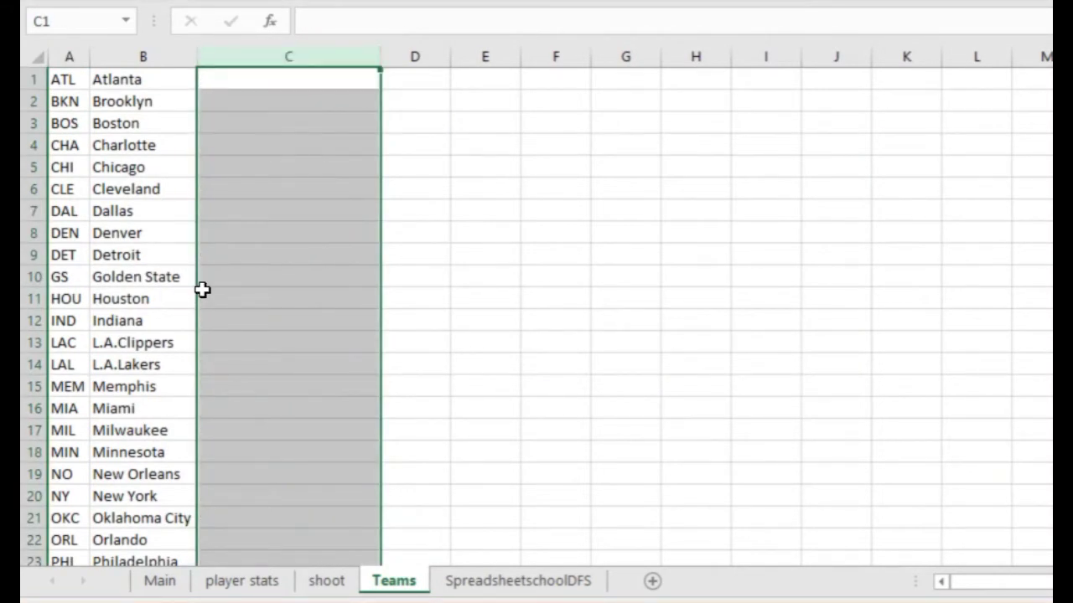
# Paste the team names from A63:A92 of the shoot sheet into column C of Teams, starting at C1
pyautogui.click(259, 585)
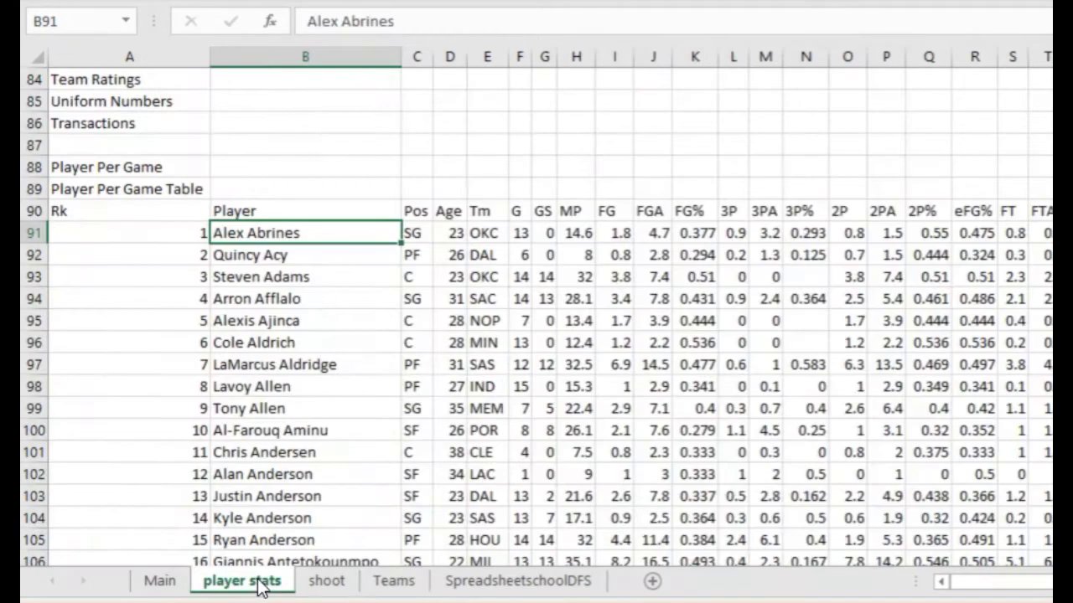
pyautogui.click(329, 580)
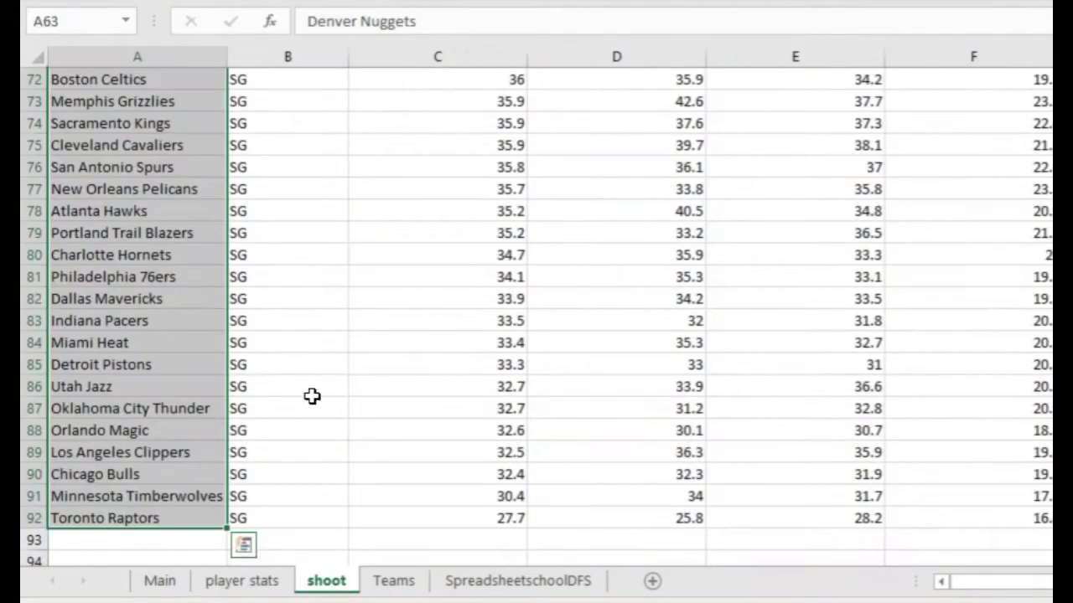
pyautogui.click(368, 584)
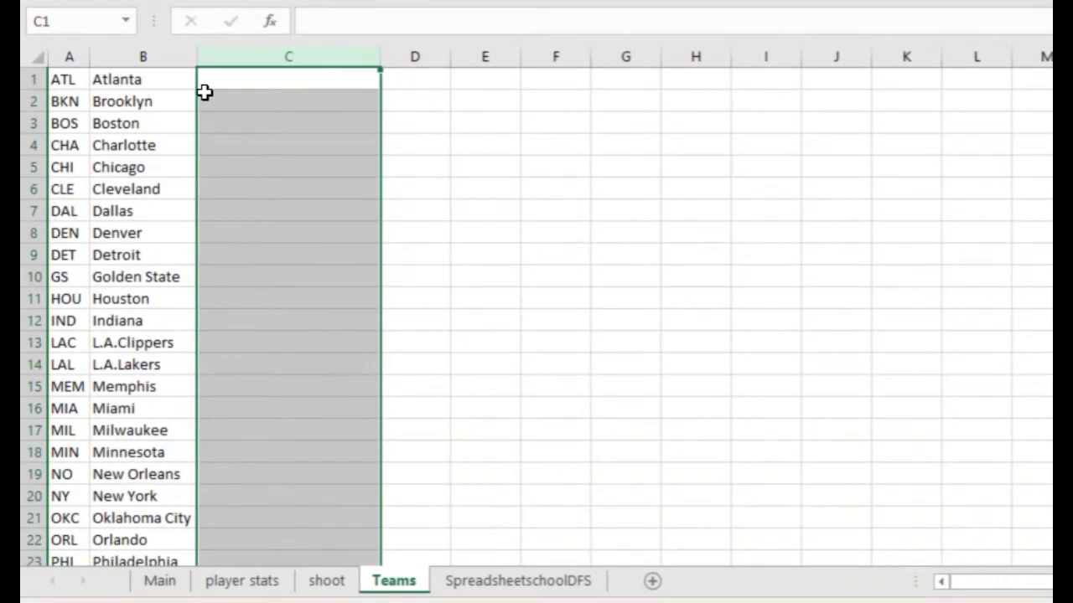
pyautogui.click(67, 83)
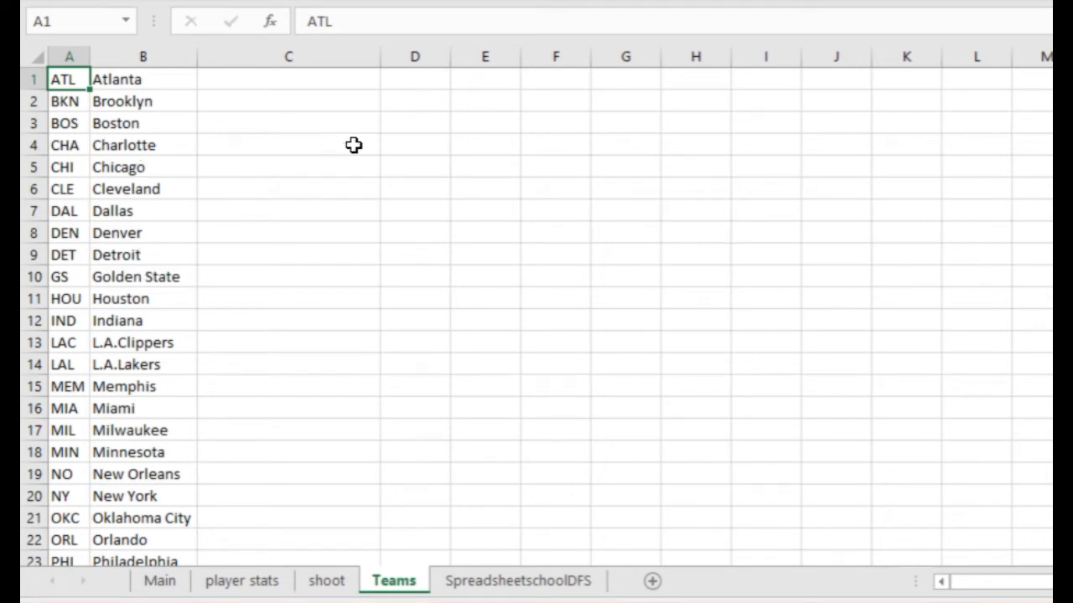
pyautogui.click(286, 77)
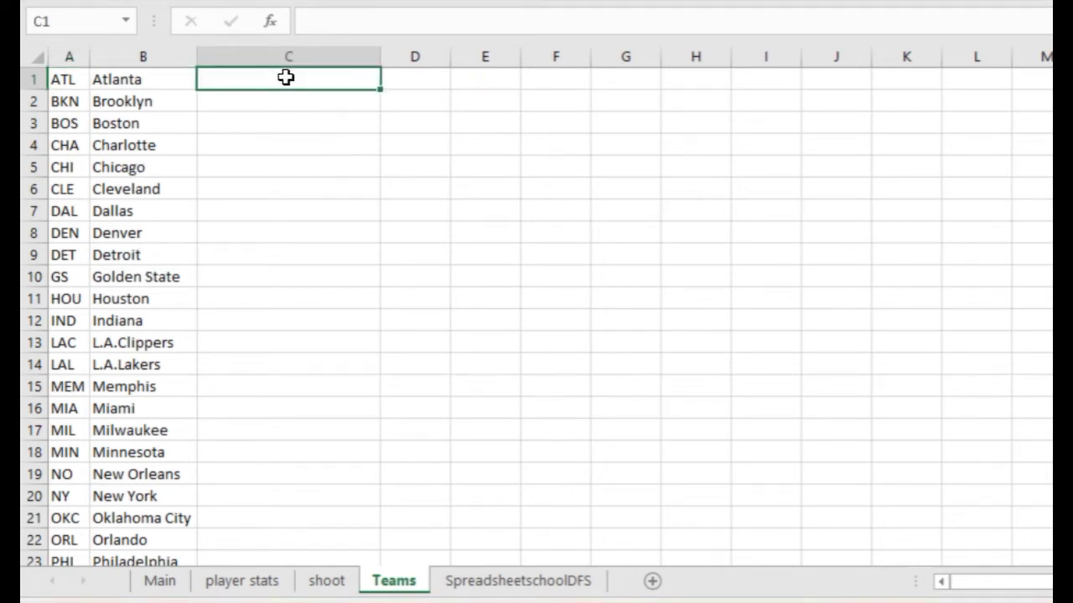
pyautogui.hotkey('ctrl', 'v')
pyautogui.click(275, 162)
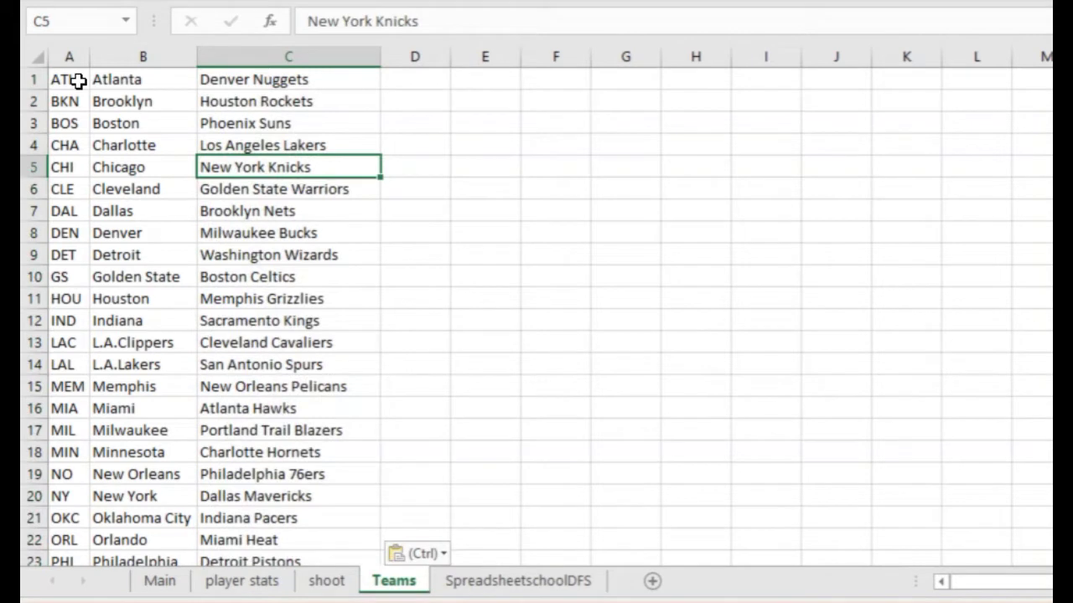
# Sort only column C of the Teams sheet from A to Z, continuing with the current selection
pyautogui.click(276, 53)
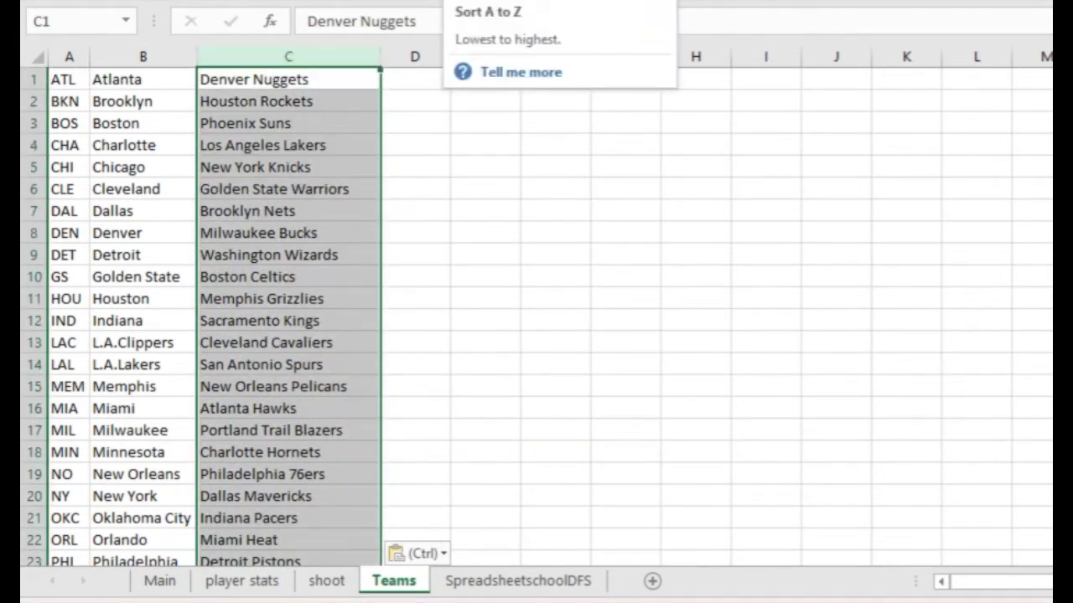
pyautogui.click(457, 2)
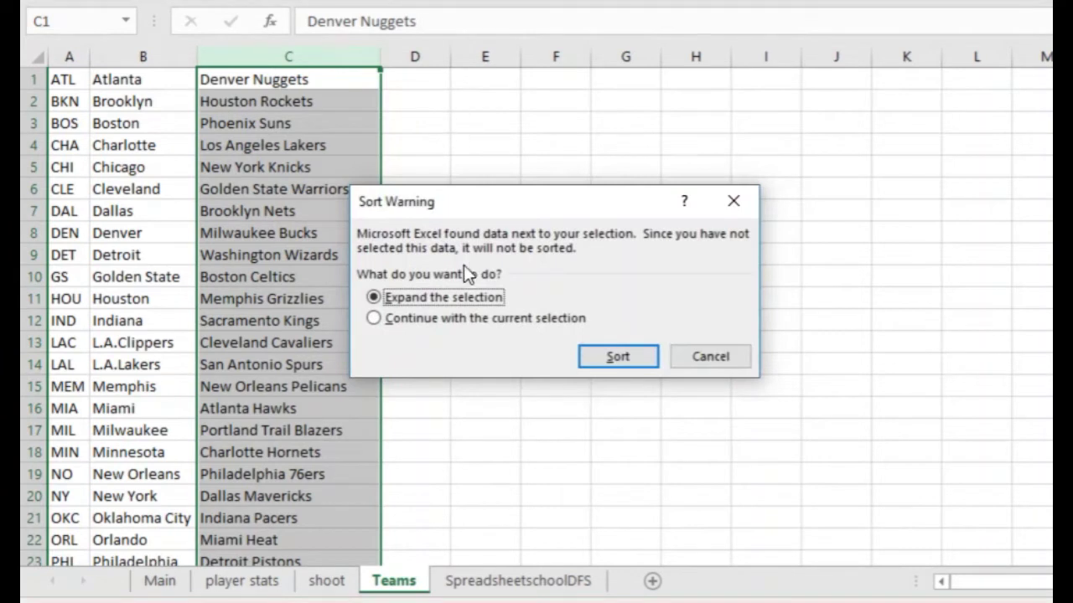
pyautogui.click(374, 318)
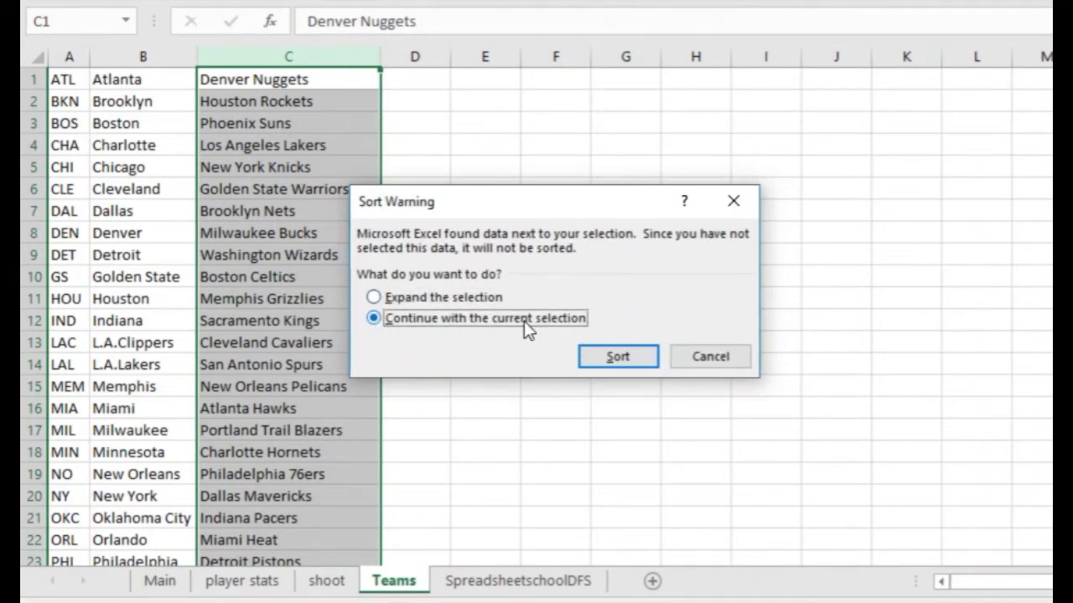
pyautogui.click(611, 362)
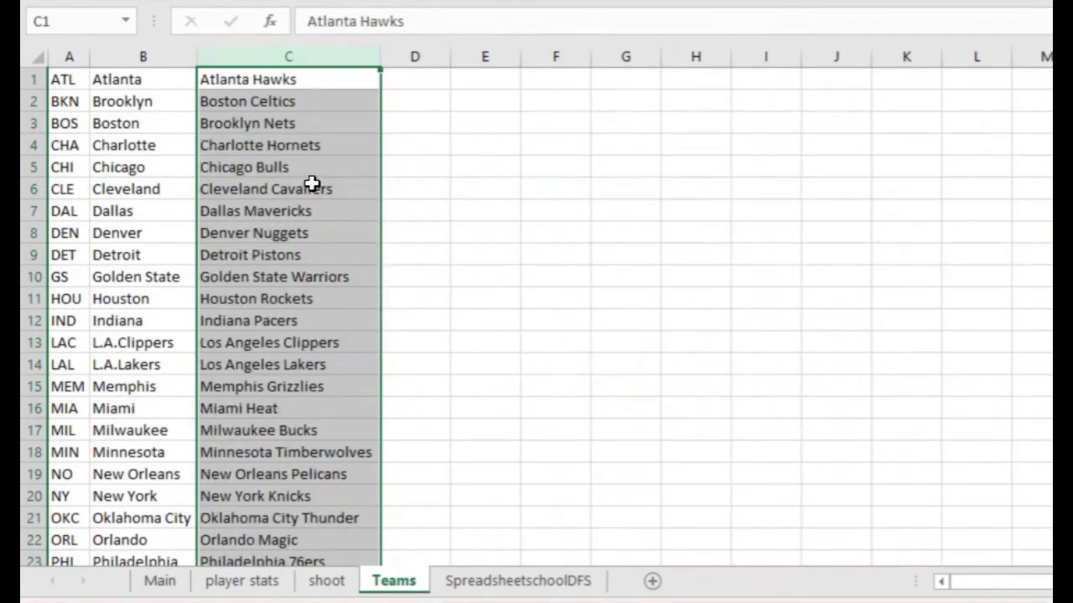
# Swap Boston Celtics and Brooklyn Nets in column C so Brooklyn Nets is in C2 and Boston Celtics in C3
pyautogui.click(289, 144)
pyautogui.click(274, 78)
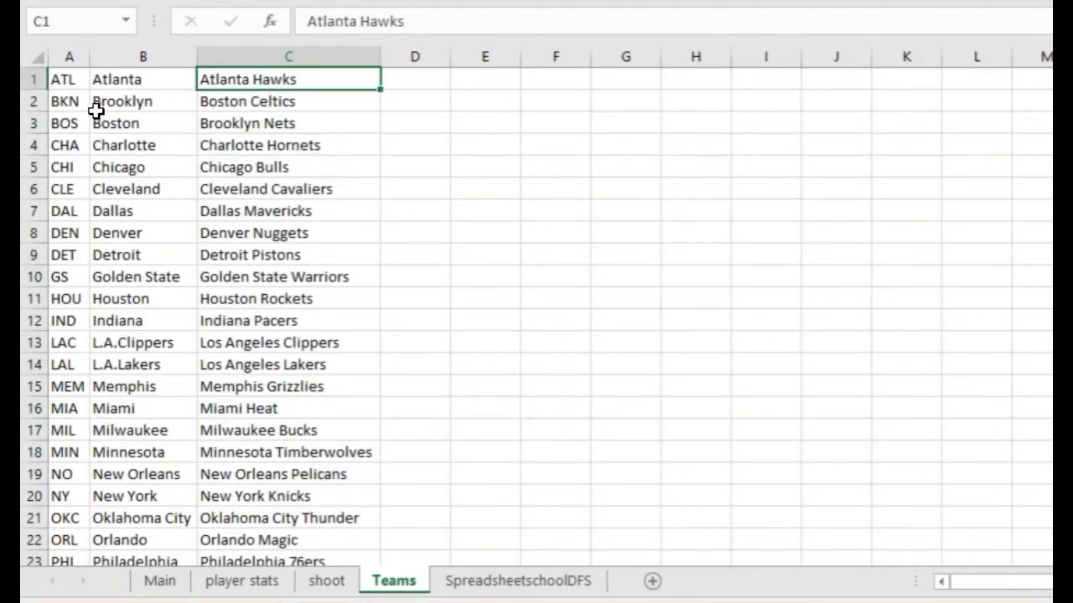
pyautogui.click(258, 102)
pyautogui.moveTo(258, 109); pyautogui.dragTo(384, 126)
pyautogui.click(294, 120)
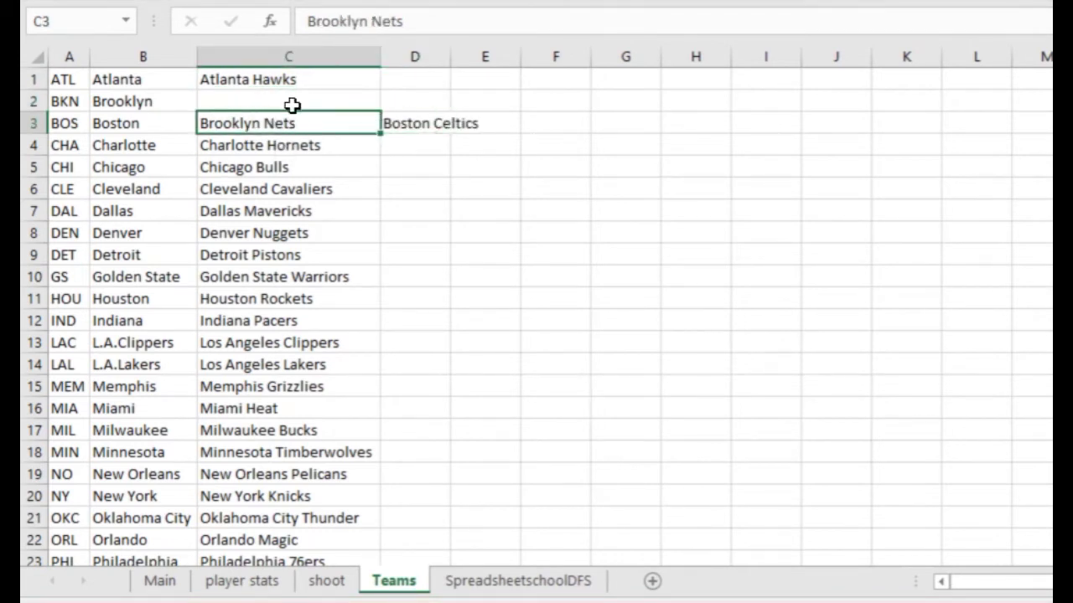
pyautogui.moveTo(294, 121); pyautogui.dragTo(294, 103)
pyautogui.click(422, 141)
pyautogui.click(419, 129)
pyautogui.moveTo(423, 141); pyautogui.dragTo(315, 134)
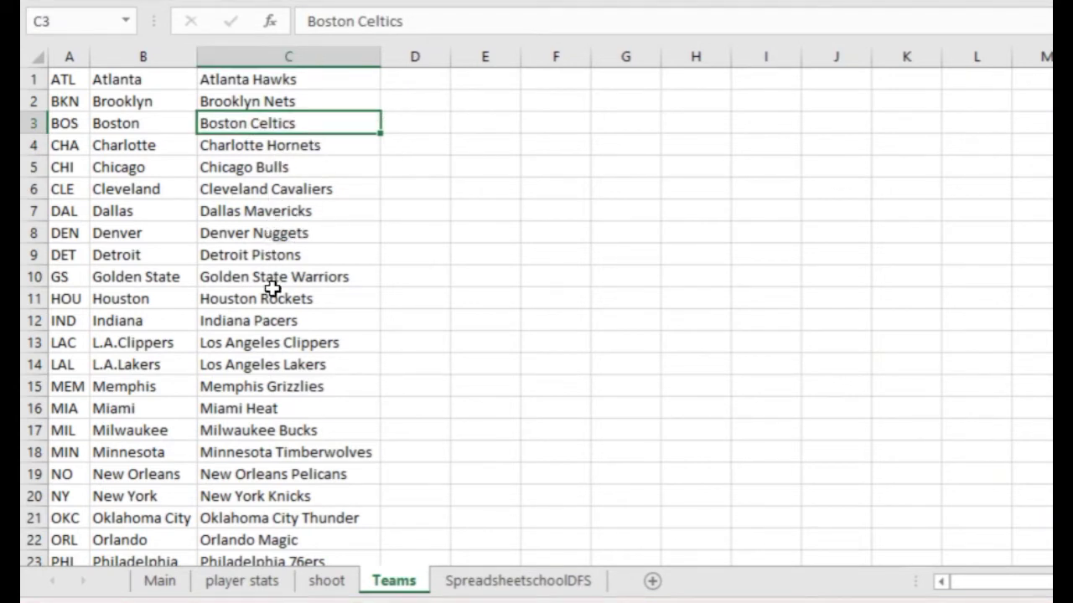
# Check down to row 30 of Teams whether each full team name in column C matches its abbreviation and city
pyautogui.click(273, 520)
pyautogui.press('Down')
pyautogui.press('Down')
pyautogui.press('Down')
pyautogui.press('Down')
pyautogui.press('Down')
pyautogui.press('Down')
pyautogui.press('Down')
pyautogui.press('Down')
pyautogui.press('Down')
pyautogui.press('Down')
pyautogui.press('Down')
pyautogui.press('Down')
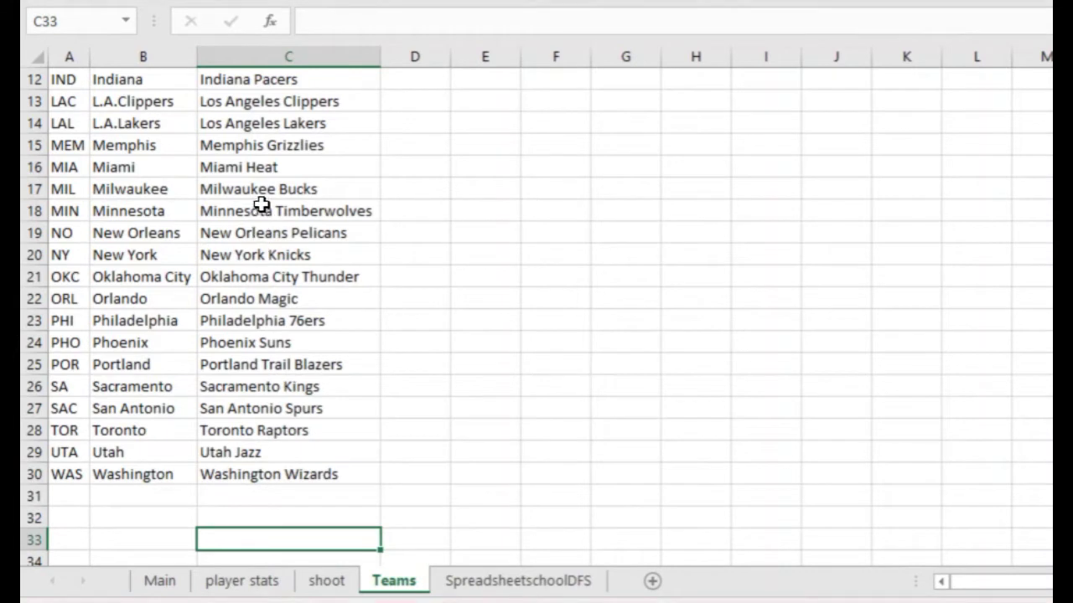
pyautogui.click(256, 102)
pyautogui.press('Up')
pyautogui.press('Up')
pyautogui.press('Up')
pyautogui.press('Up')
pyautogui.press('Up')
pyautogui.press('Up')
pyautogui.press('Up')
pyautogui.press('Up')
pyautogui.press('Up')
pyautogui.press('Up')
pyautogui.press('Up')
pyautogui.press('Up')
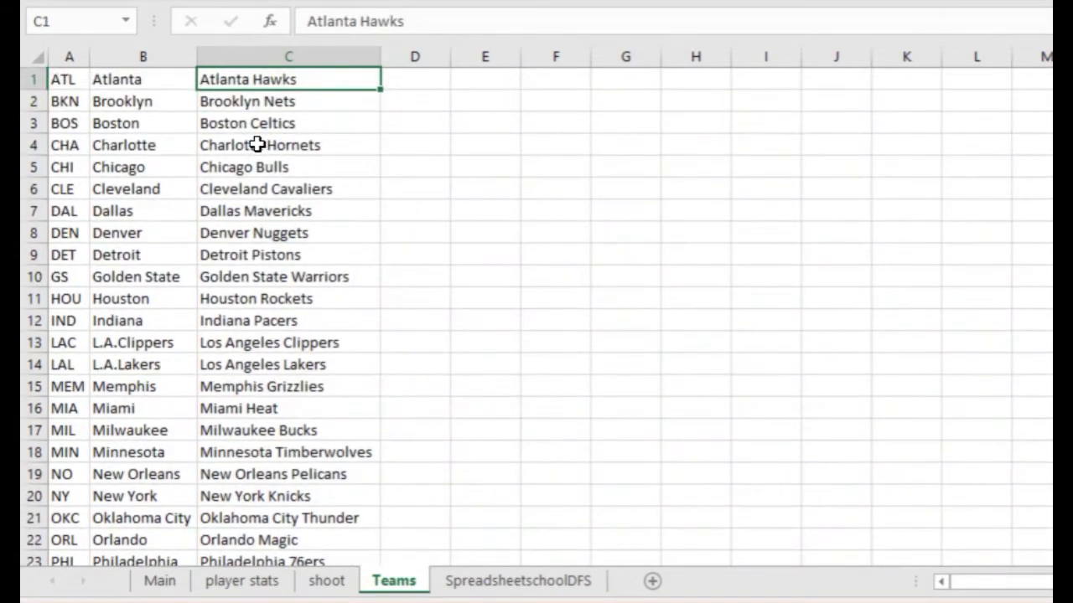
pyautogui.click(134, 206)
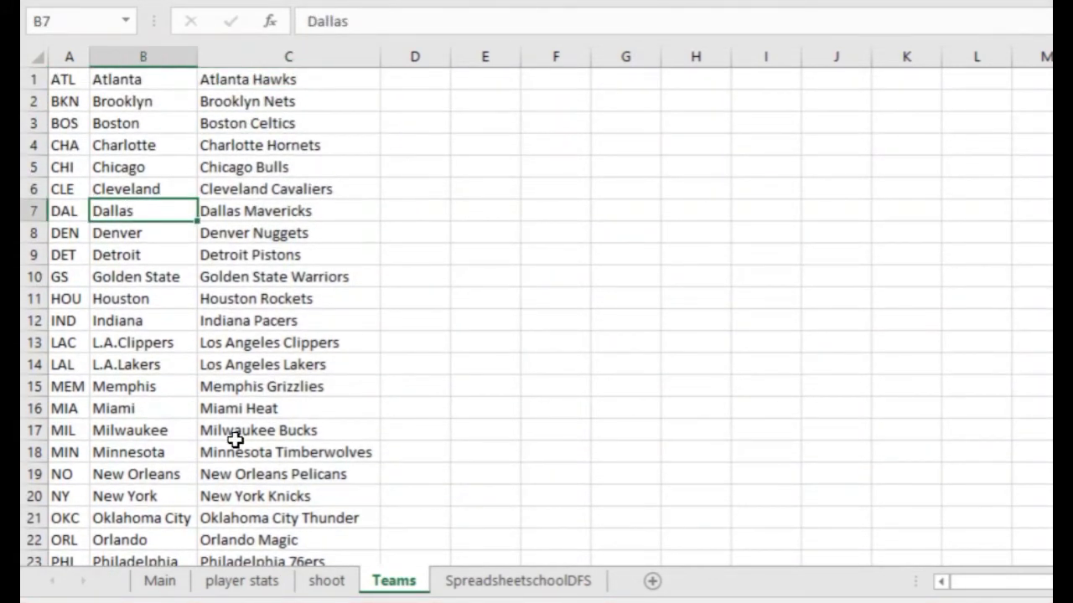
# In Q2 of Main, enter a VLOOKUP of the opponent in K2 over Teams columns A:C, returning column 3 with FALSE matching
pyautogui.click(242, 583)
pyautogui.click(136, 584)
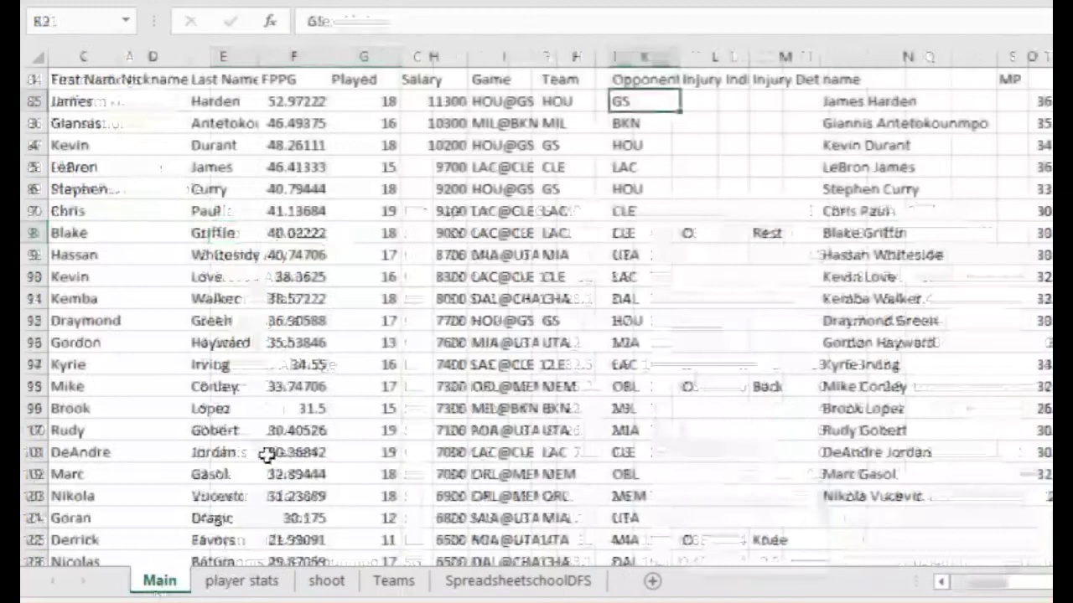
pyautogui.hscroll(7, 736, 309)
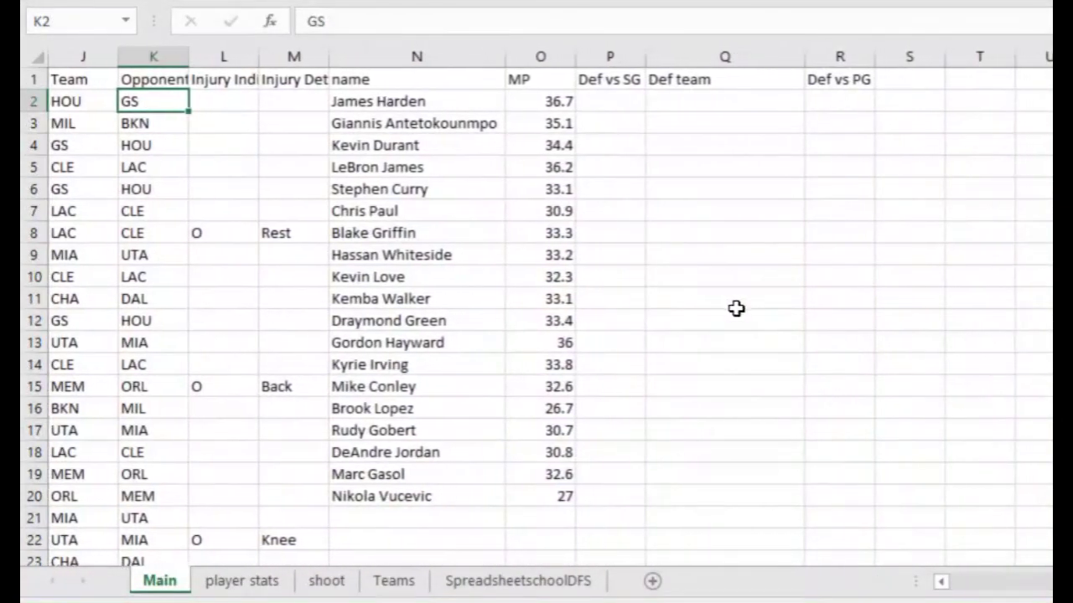
pyautogui.click(679, 100)
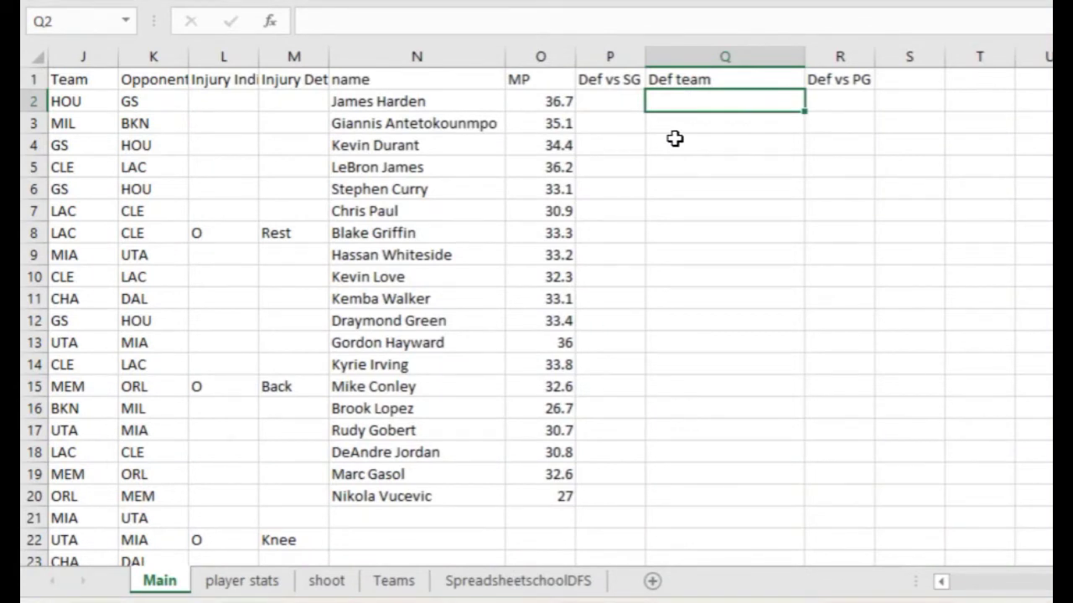
pyautogui.write('=vlookup(')
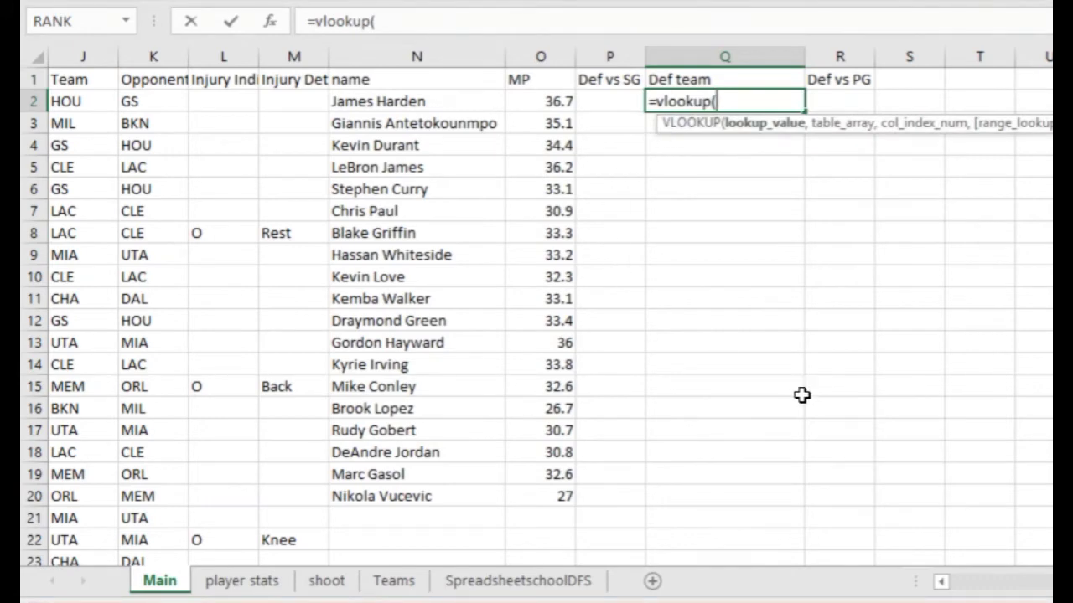
pyautogui.hscroll(-5, 550, 319)
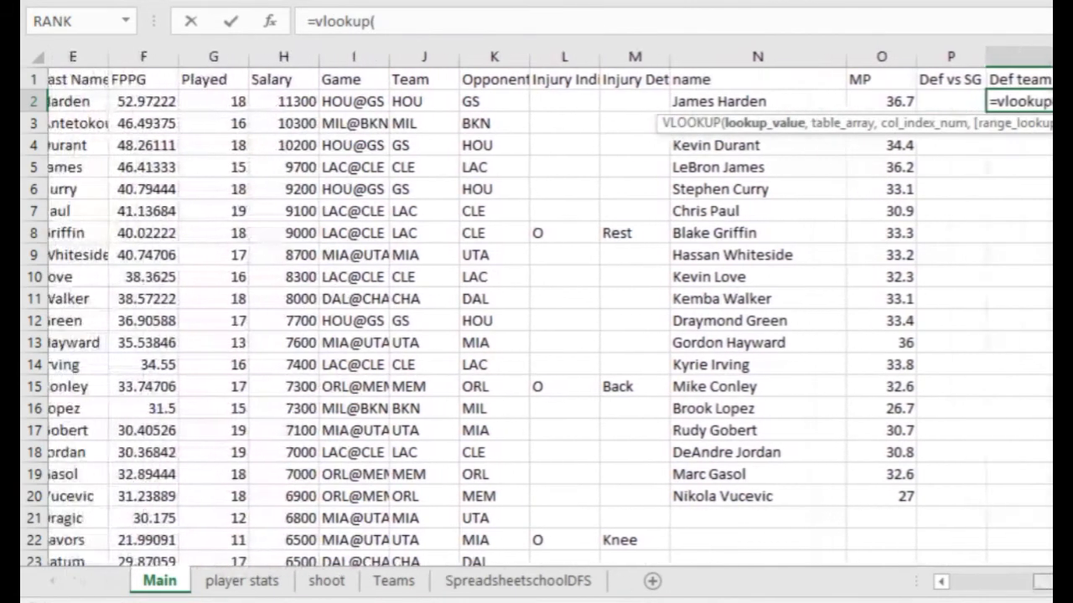
pyautogui.click(568, 103)
pyautogui.write(',')
pyautogui.click(394, 580)
pyautogui.moveTo(68, 56); pyautogui.dragTo(282, 59)
pyautogui.write(',3,false')
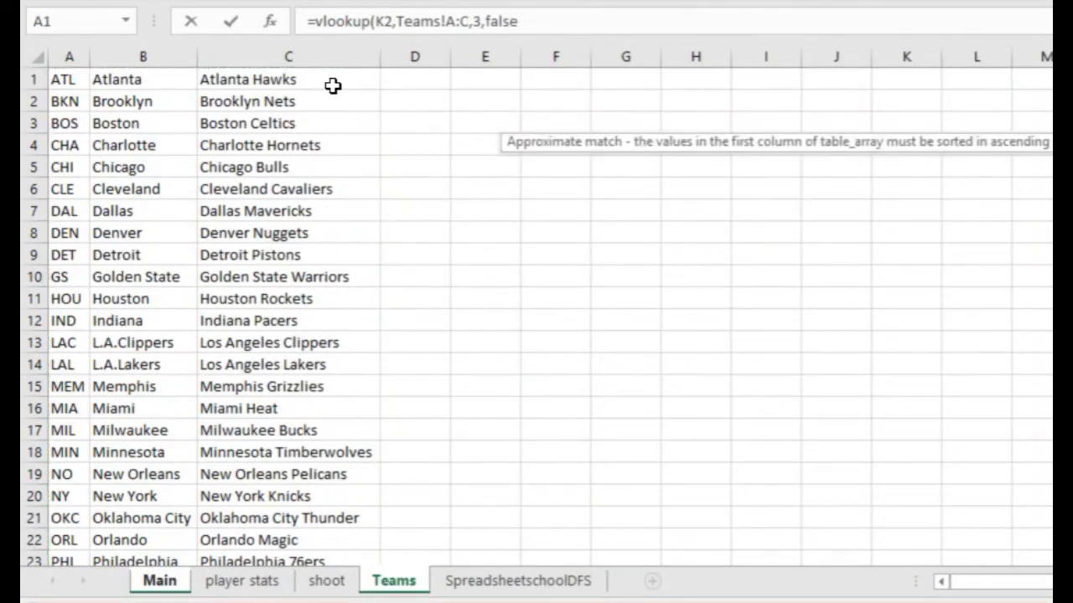
pyautogui.press('Return')
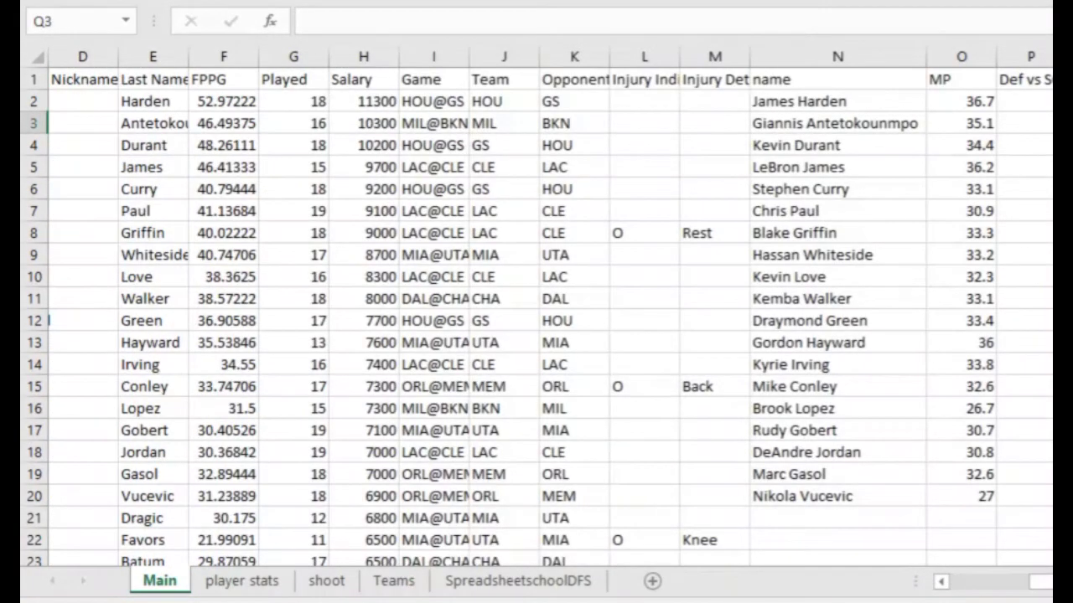
# Fill the Def team formula from Q2 down to Q20
pyautogui.hscroll(6, 832, 221)
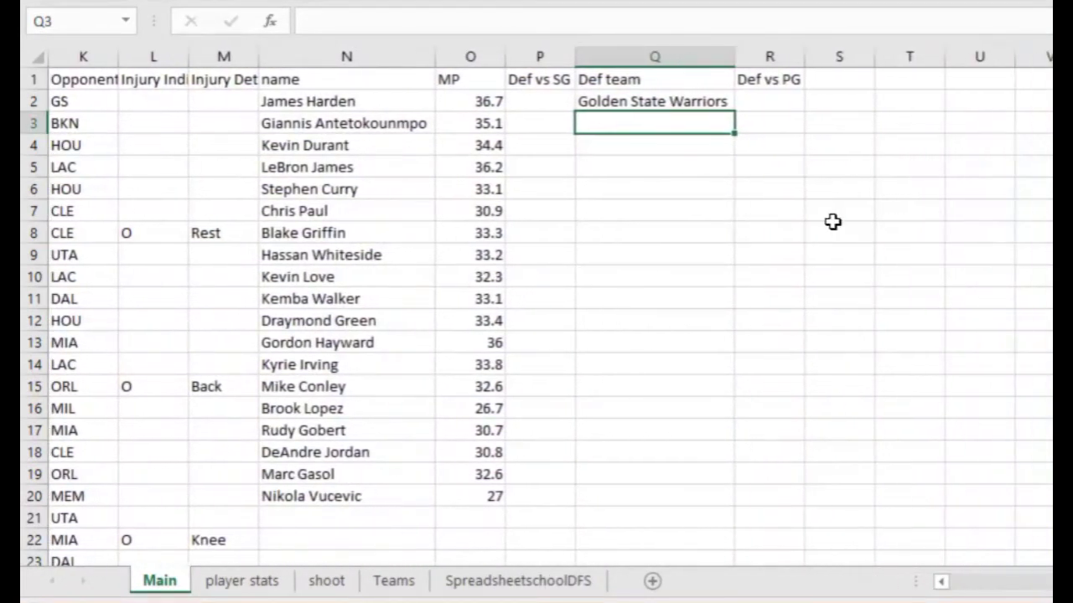
pyautogui.click(654, 100)
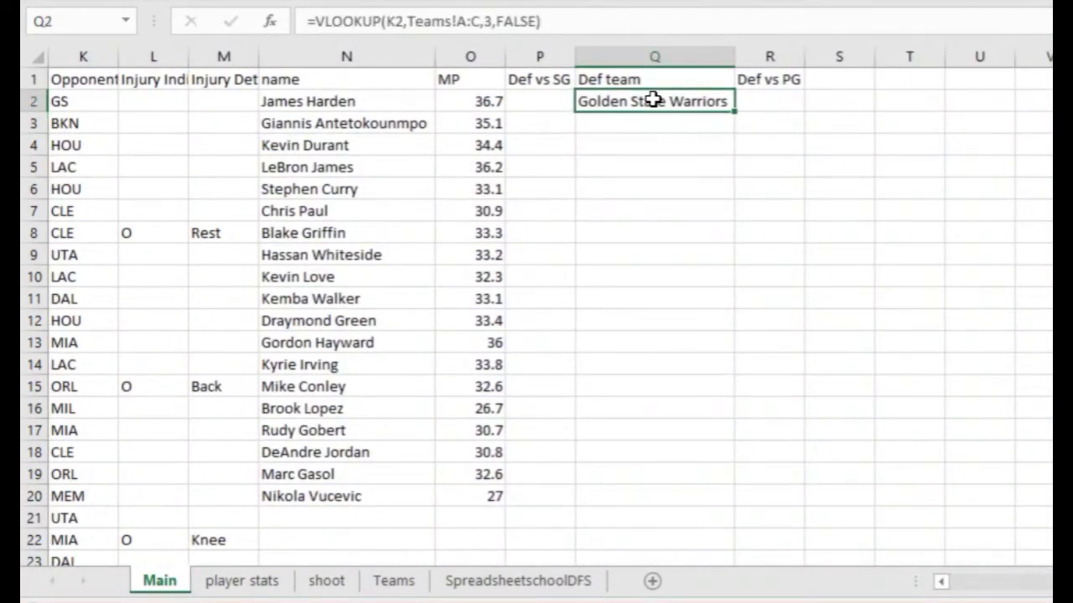
pyautogui.moveTo(735, 112); pyautogui.dragTo(720, 497)
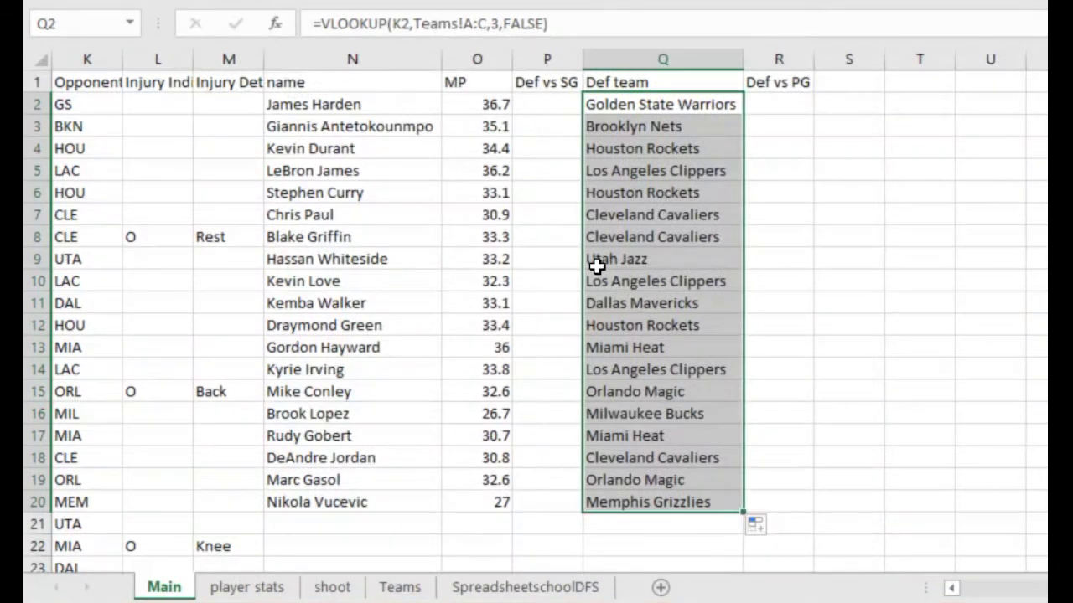
# Check the Def team names in column Q of Main against the team names in column A of the shoot sheet
pyautogui.click(609, 257)
pyautogui.click(617, 344)
pyautogui.click(645, 216)
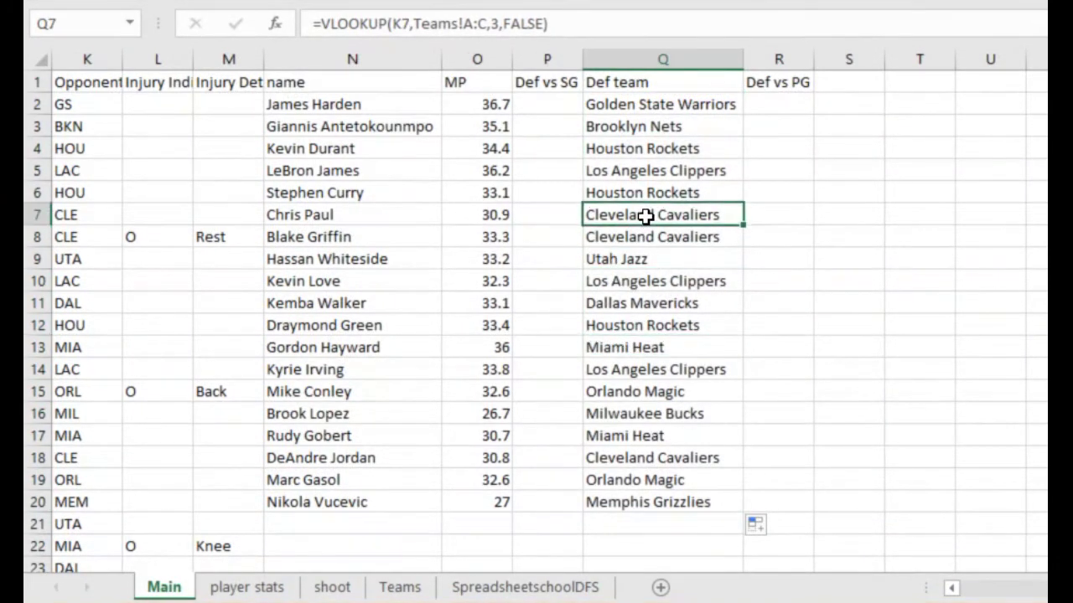
pyautogui.click(623, 101)
pyautogui.click(622, 148)
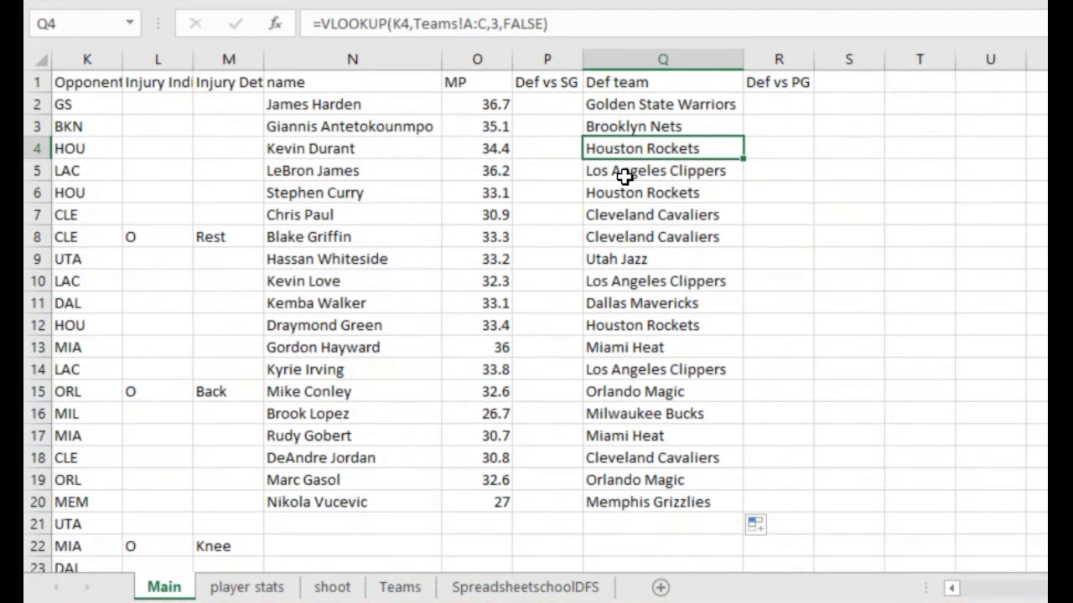
pyautogui.click(560, 110)
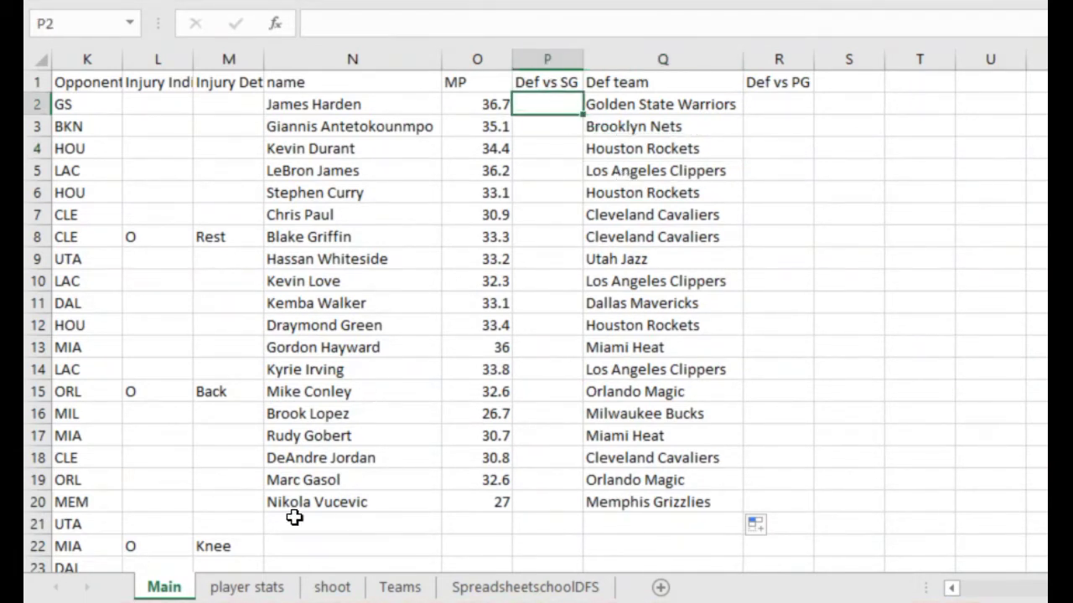
pyautogui.click(332, 587)
pyautogui.click(156, 279)
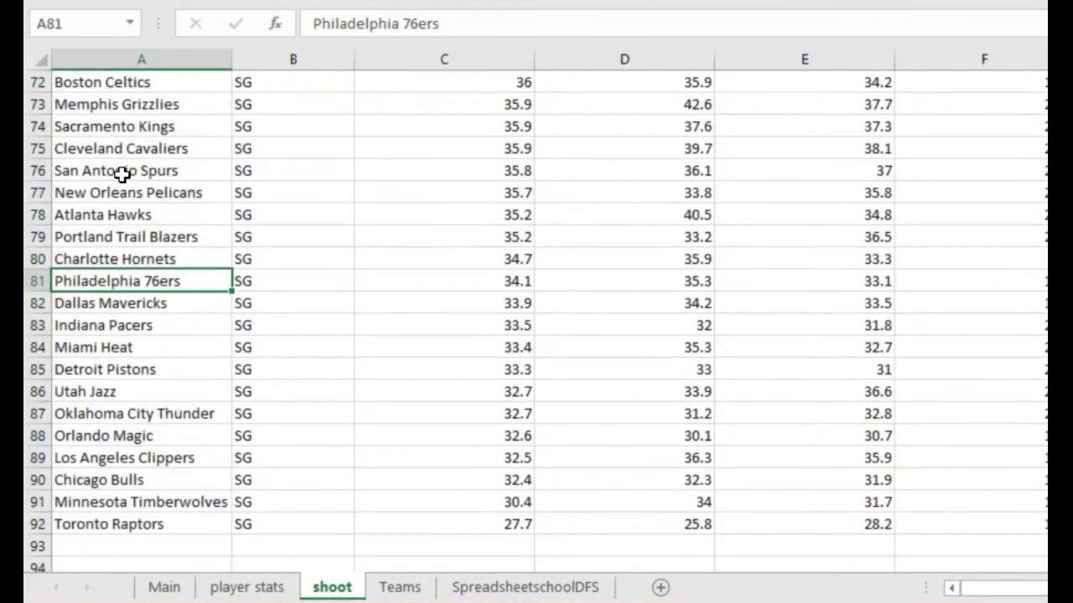
pyautogui.click(150, 169)
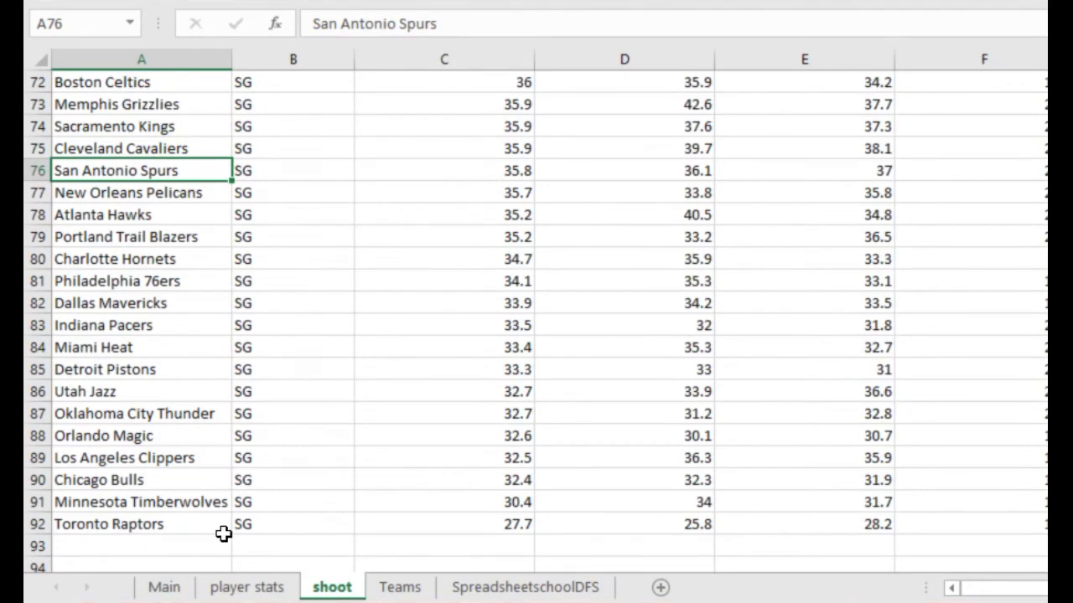
pyautogui.click(184, 587)
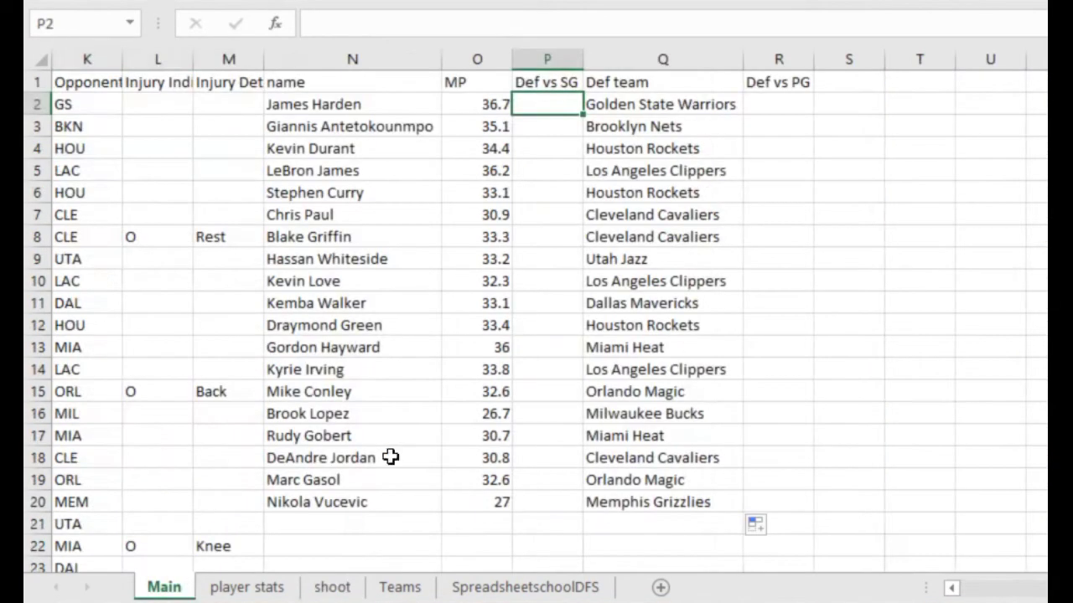
# In P2 of Main, enter a VLOOKUP of the team in Q2 over shoot columns A:D, returning column 3 with FALSE matching
pyautogui.click(549, 127)
pyautogui.click(550, 109)
pyautogui.write('=')
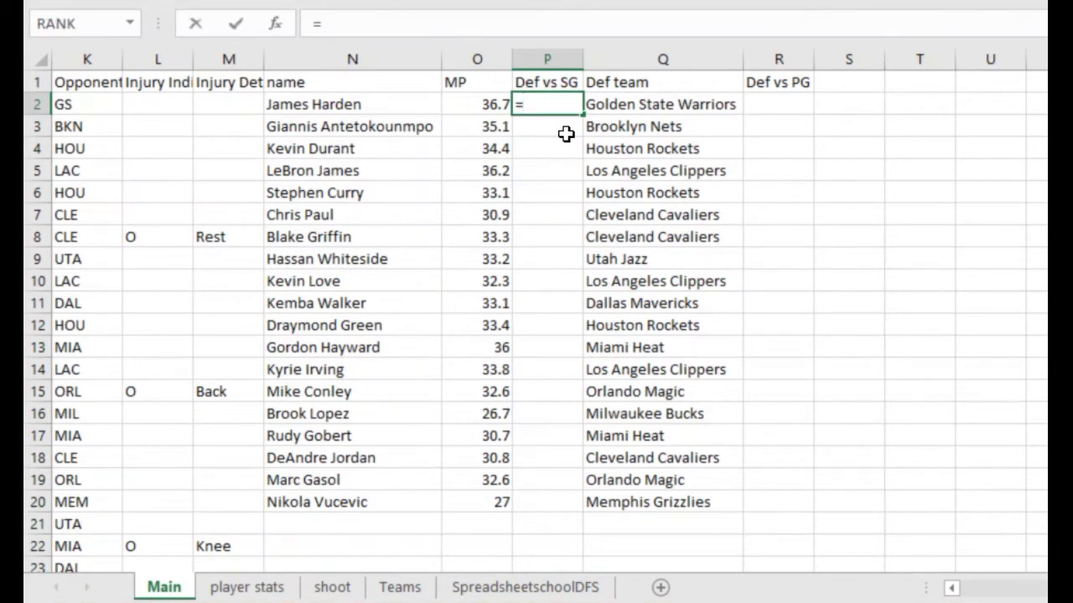
pyautogui.write('vlookup(')
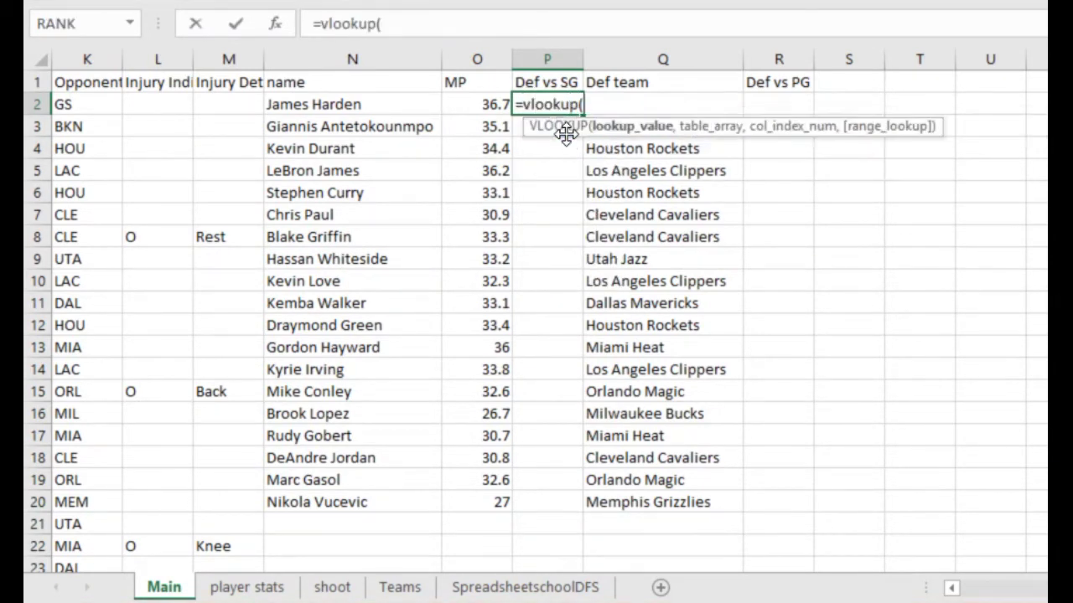
pyautogui.click(796, 100)
pyautogui.press('Left')
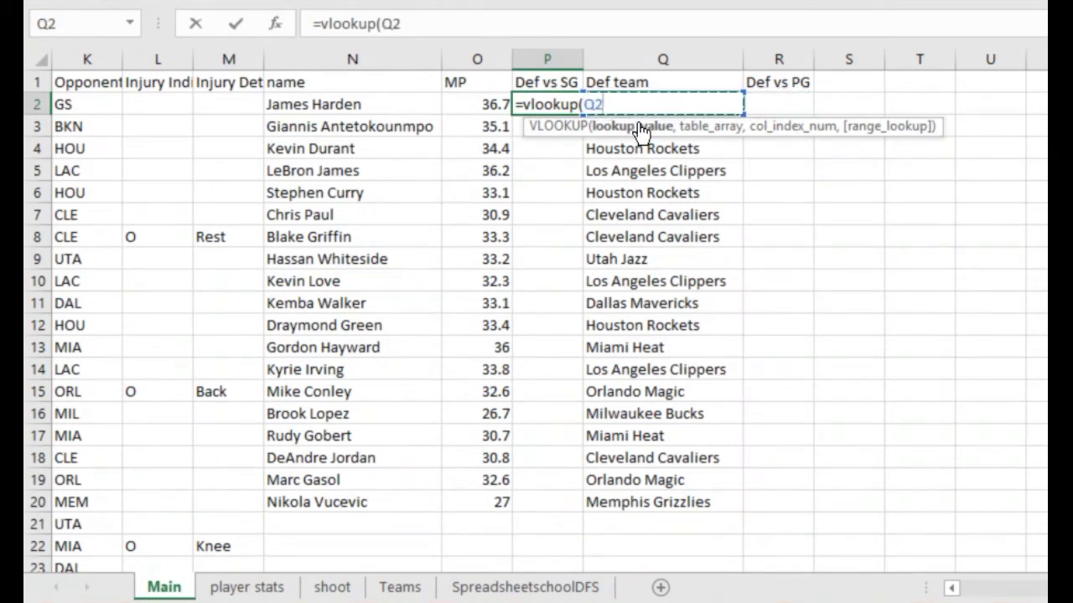
pyautogui.write(',')
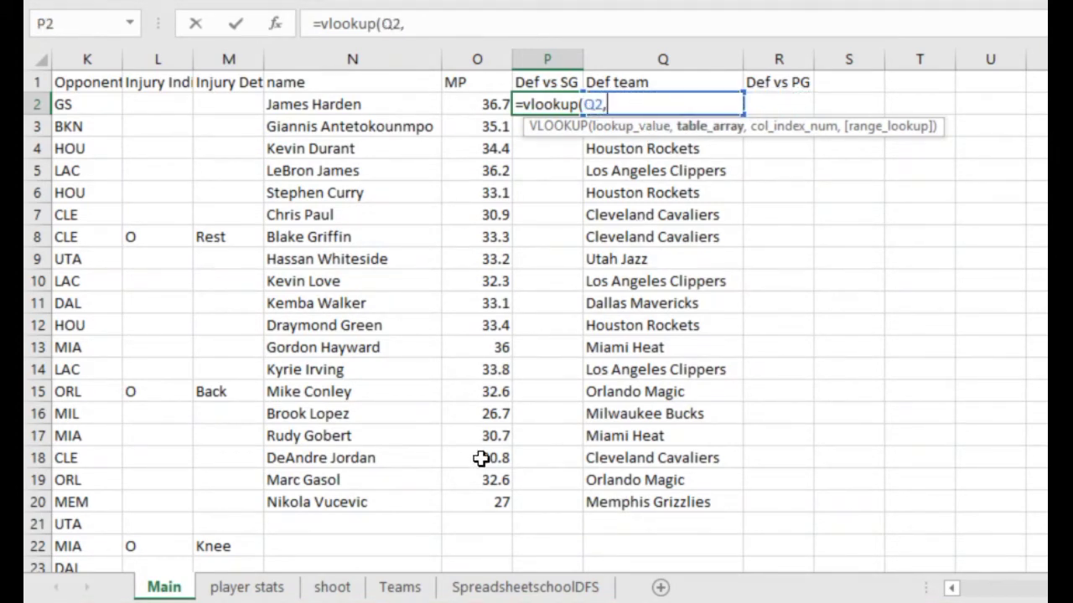
pyautogui.click(344, 588)
pyautogui.moveTo(141, 57); pyautogui.dragTo(624, 74)
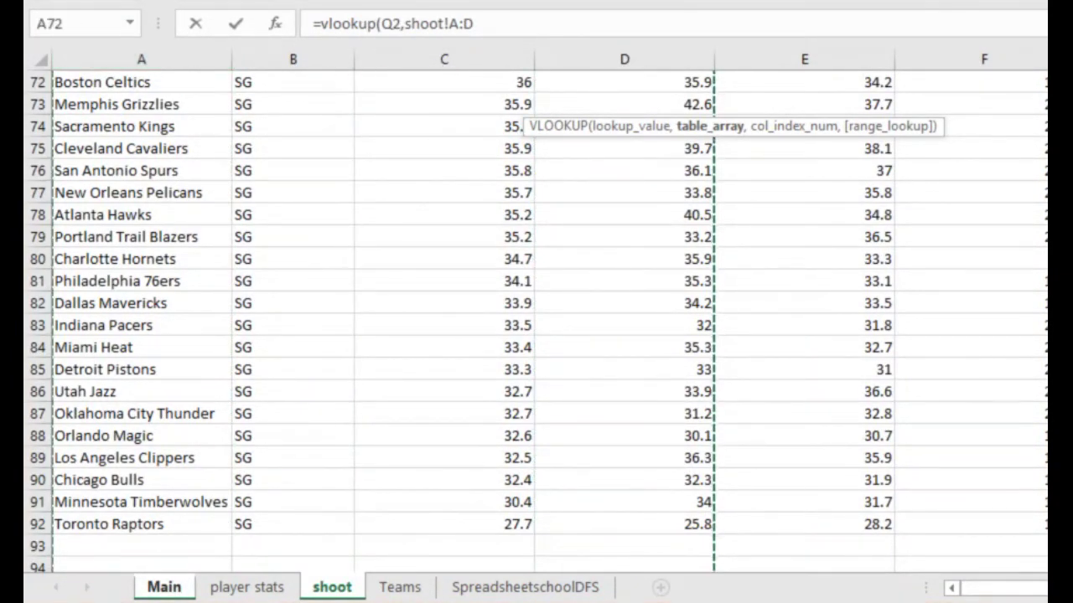
pyautogui.scroll(7, 285, 360)
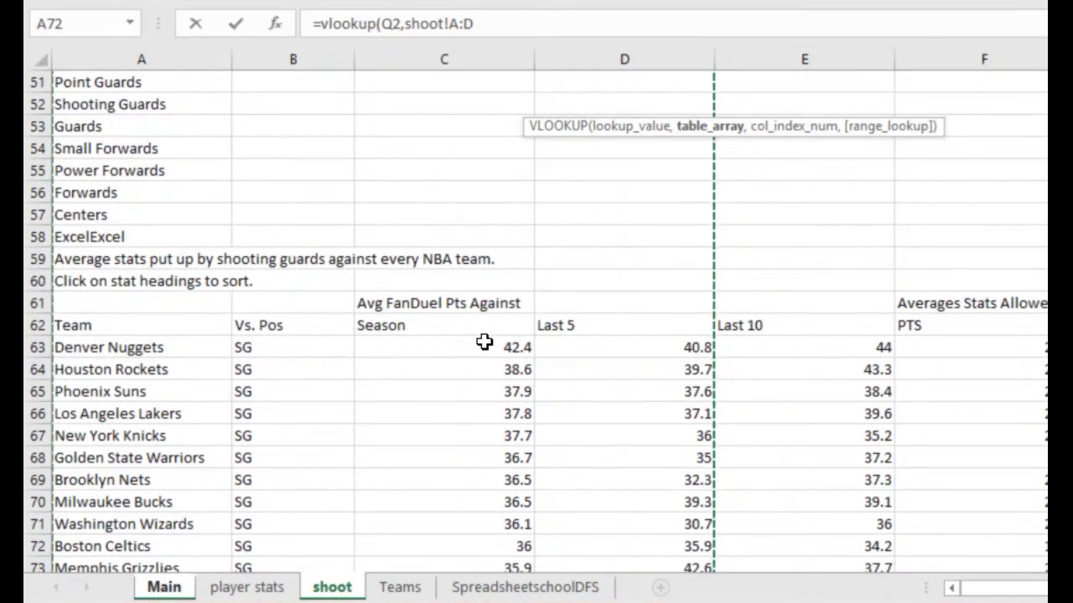
pyautogui.write(',3,false')
pyautogui.press('Return')
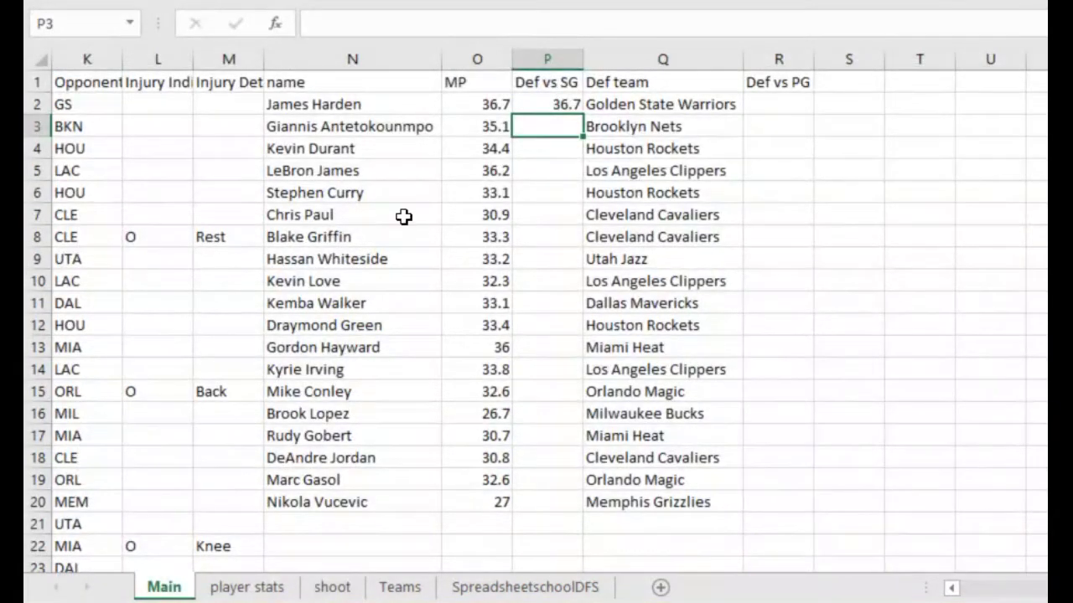
# Fill the Def vs SG formula from P2 down to P20
pyautogui.click(563, 100)
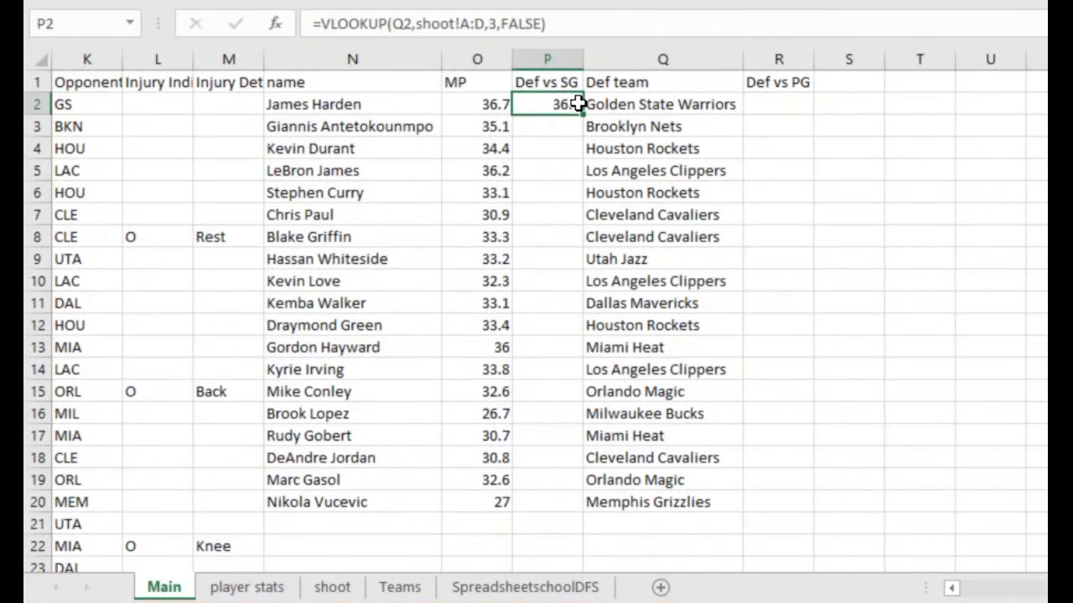
pyautogui.moveTo(580, 118); pyautogui.dragTo(578, 451)
pyautogui.moveTo(578, 497); pyautogui.dragTo(579, 509)
# Review the Def vs SG values in column P and compare them with each player's position in column B
pyautogui.click(551, 237)
pyautogui.click(546, 326)
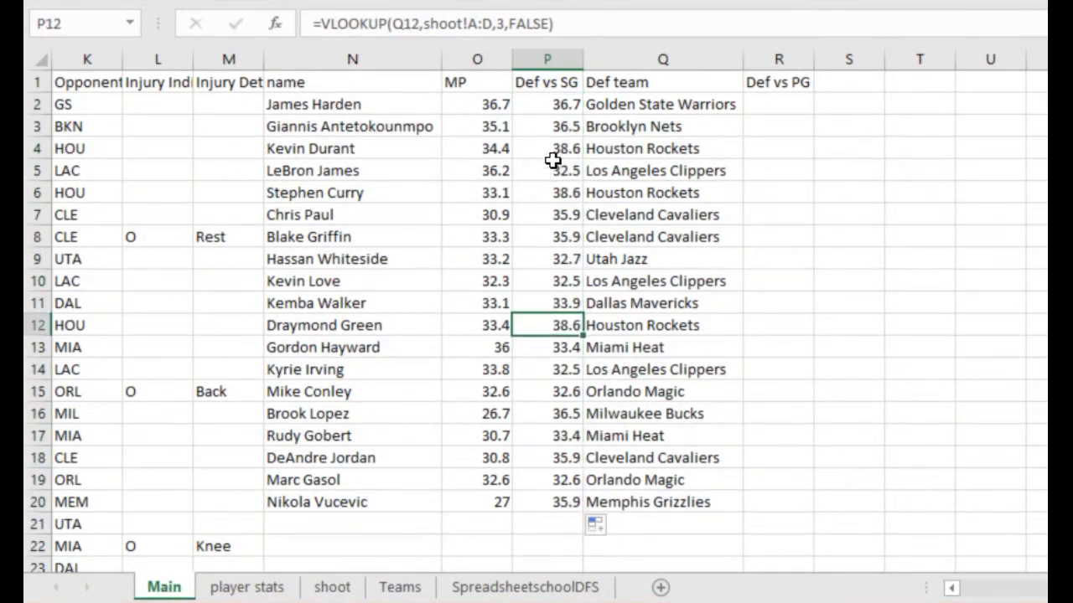
pyautogui.click(553, 170)
pyautogui.click(548, 332)
pyautogui.click(561, 191)
pyautogui.click(555, 150)
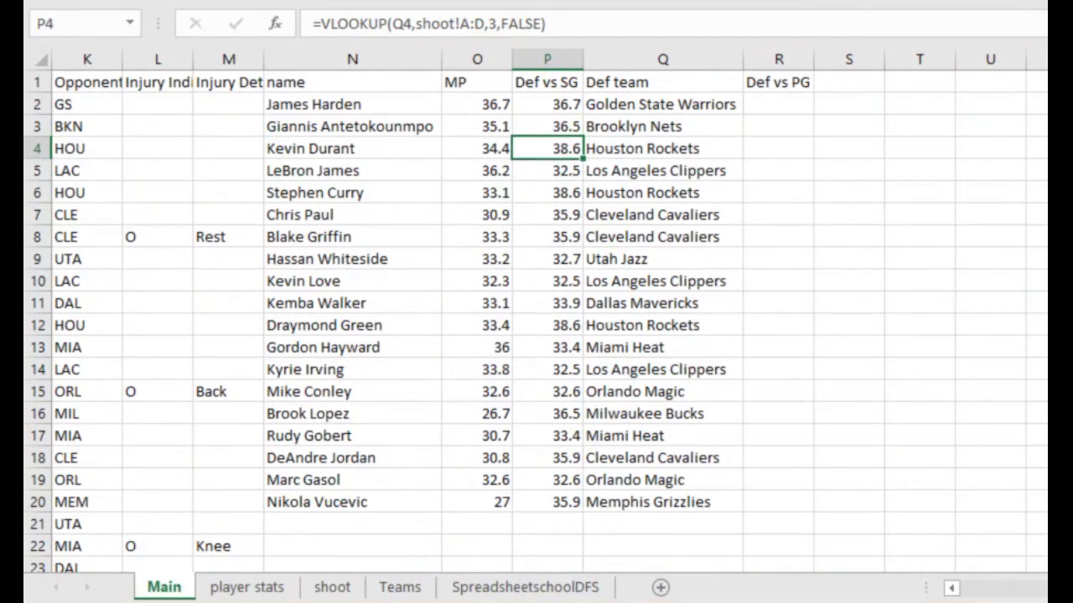
pyautogui.hscroll(-3, 539, 311)
pyautogui.hscroll(-3, 721, 265)
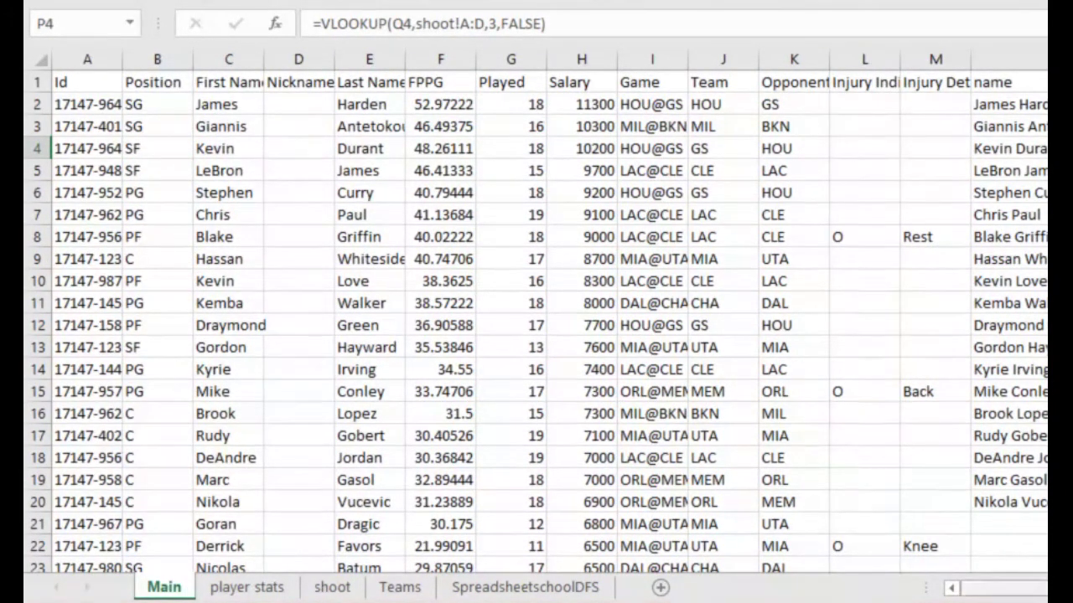
pyautogui.hscroll(1, 997, 588)
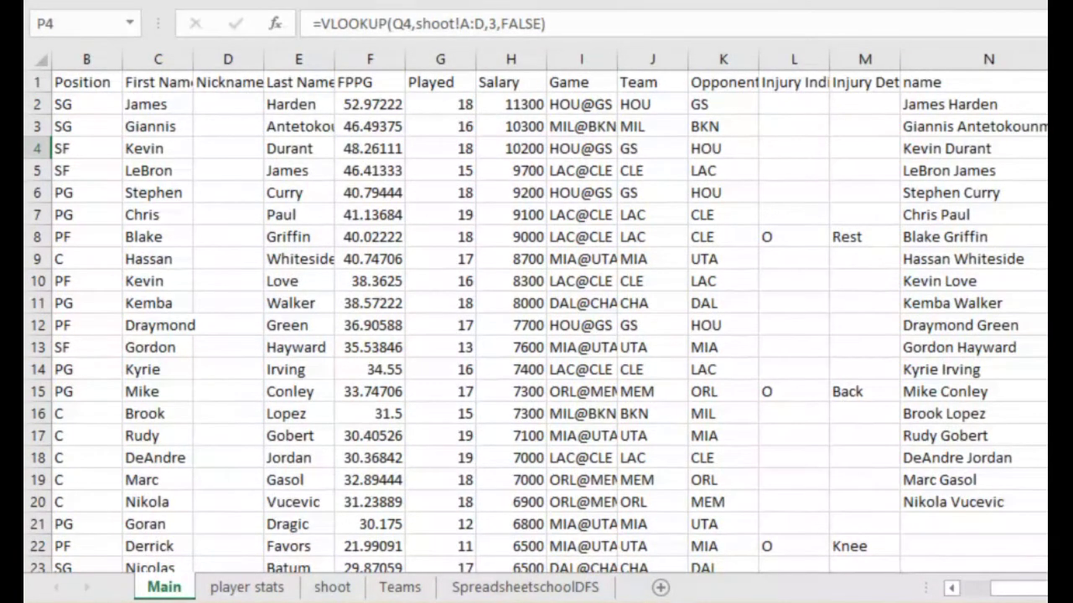
pyautogui.hscroll(6, 847, 265)
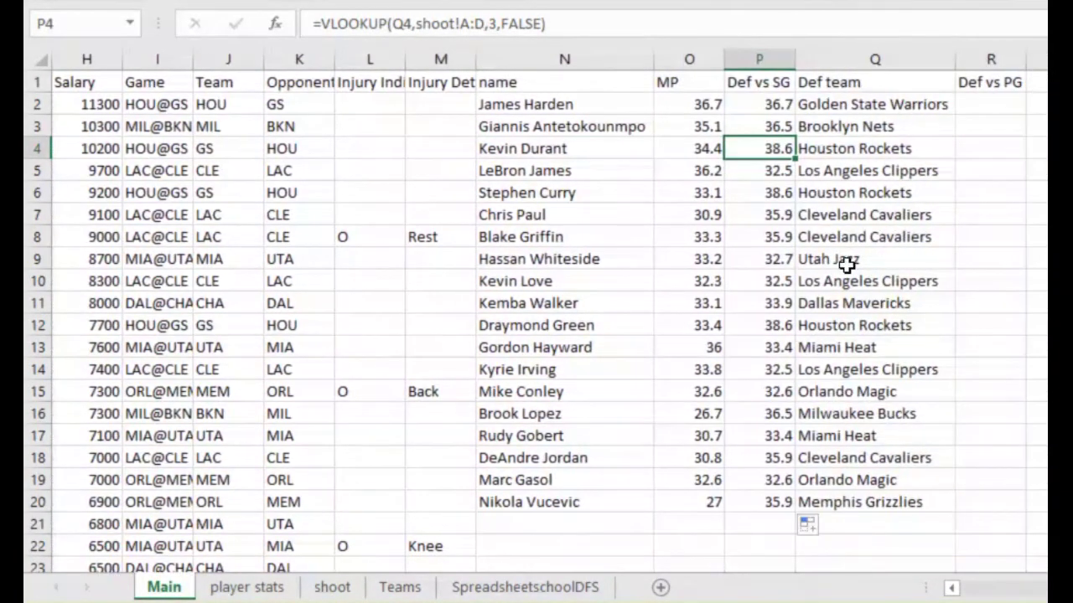
# Wrap the P2 lookup in an IF that returns it only when B2="SG" and otherwise gives 0
pyautogui.click(759, 106)
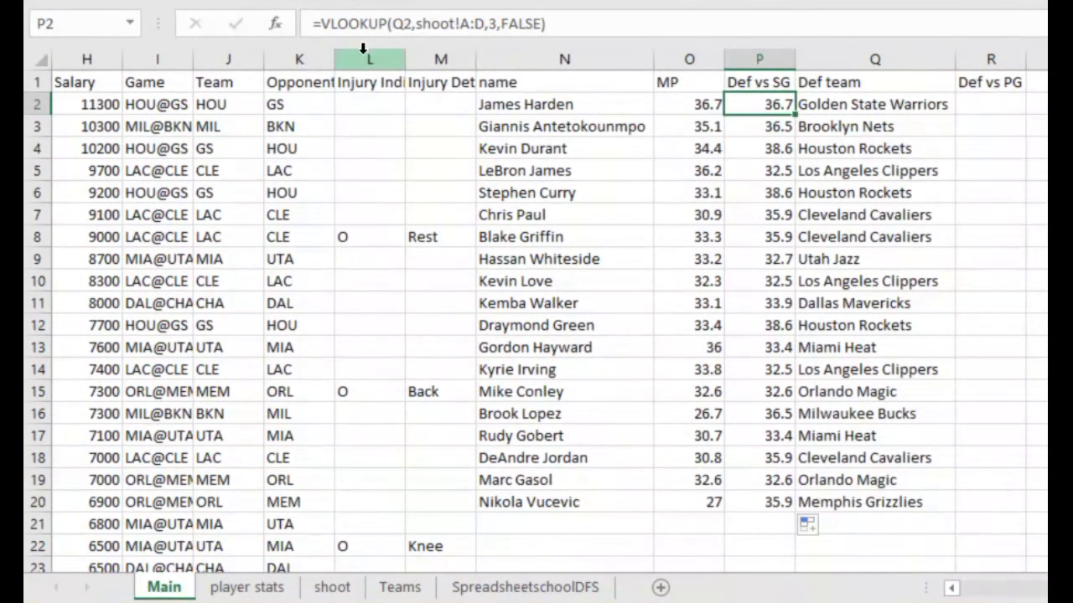
pyautogui.click(320, 24)
pyautogui.write('if(')
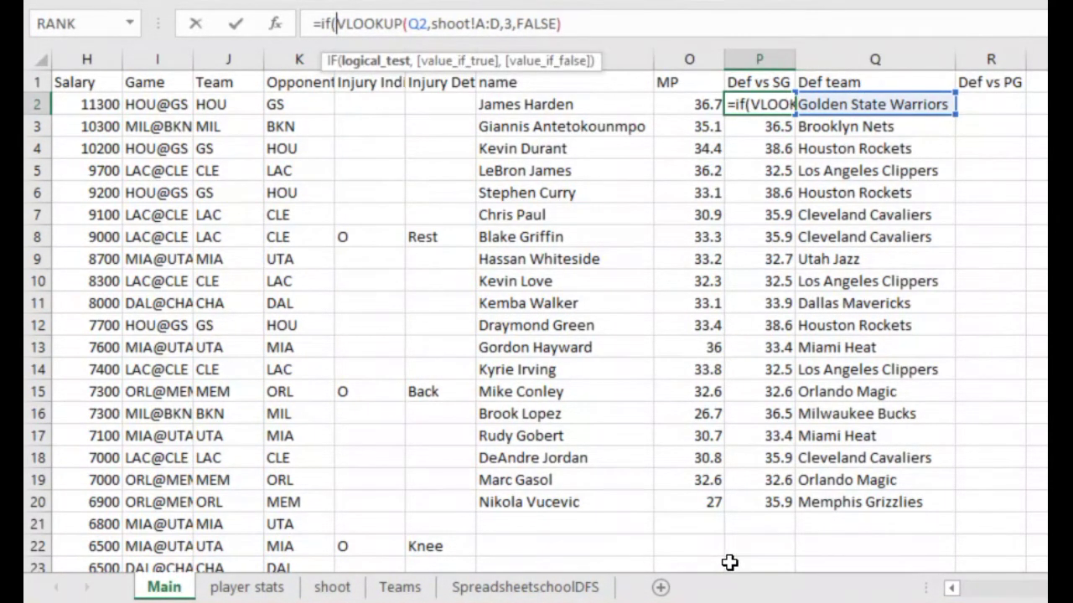
pyautogui.hscroll(-6, 362, 267)
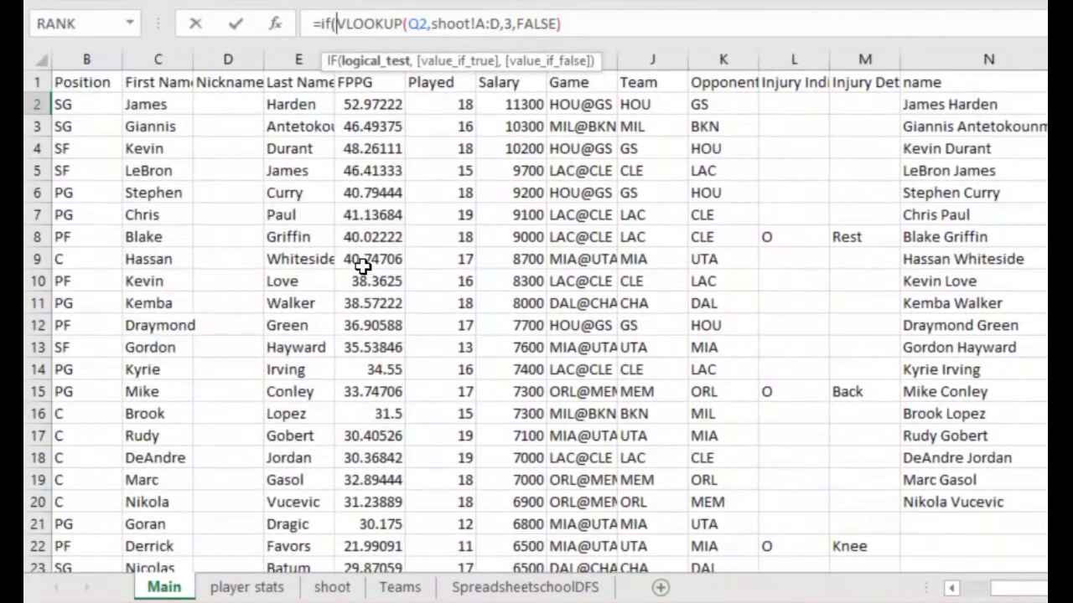
pyautogui.click(84, 104)
pyautogui.write('="SG",')
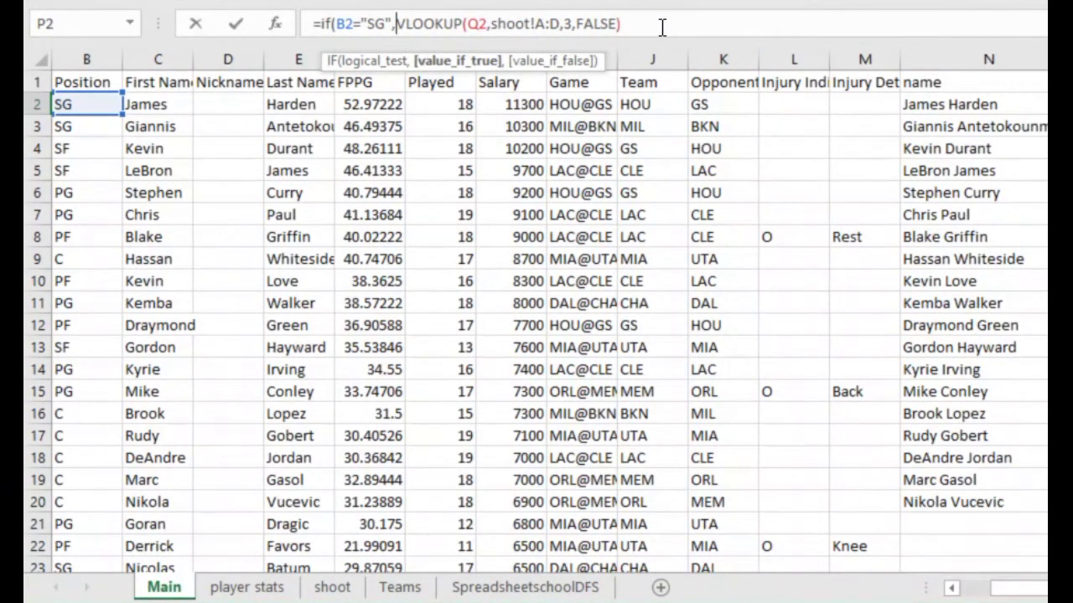
pyautogui.write(',0')
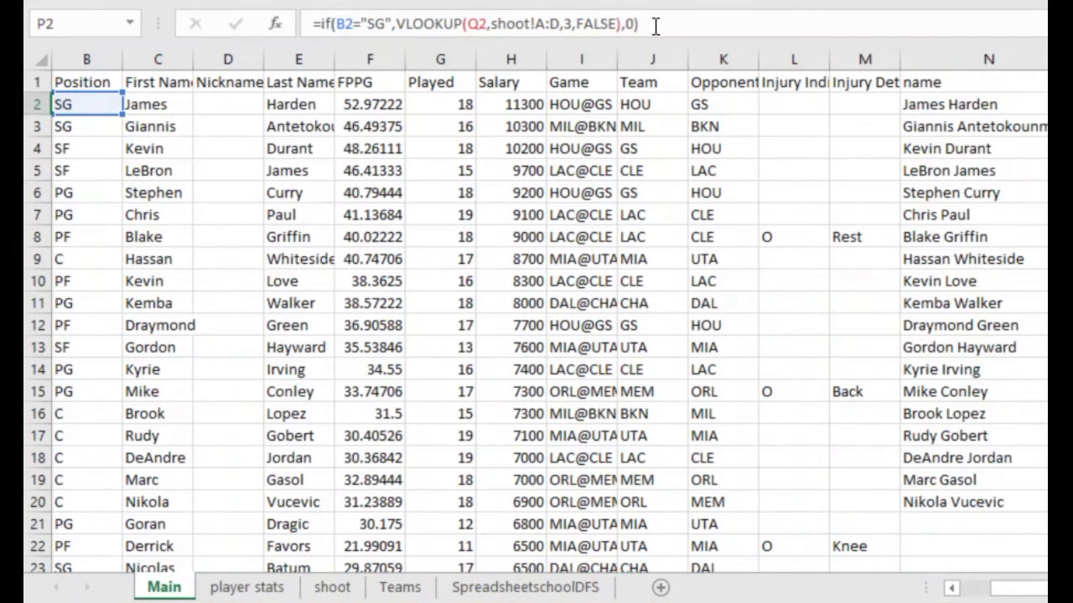
pyautogui.press('Return')
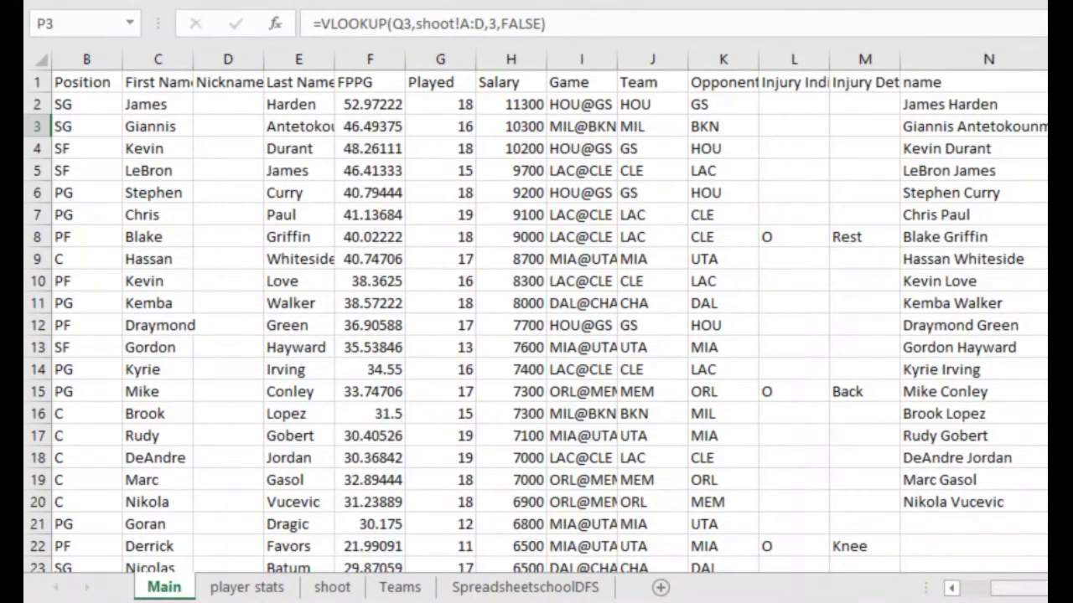
# Fill the IF-wrapped Def vs SG formula from P2 down to P20
pyautogui.hscroll(5, 549, 324)
pyautogui.hscroll(1, 879, 167)
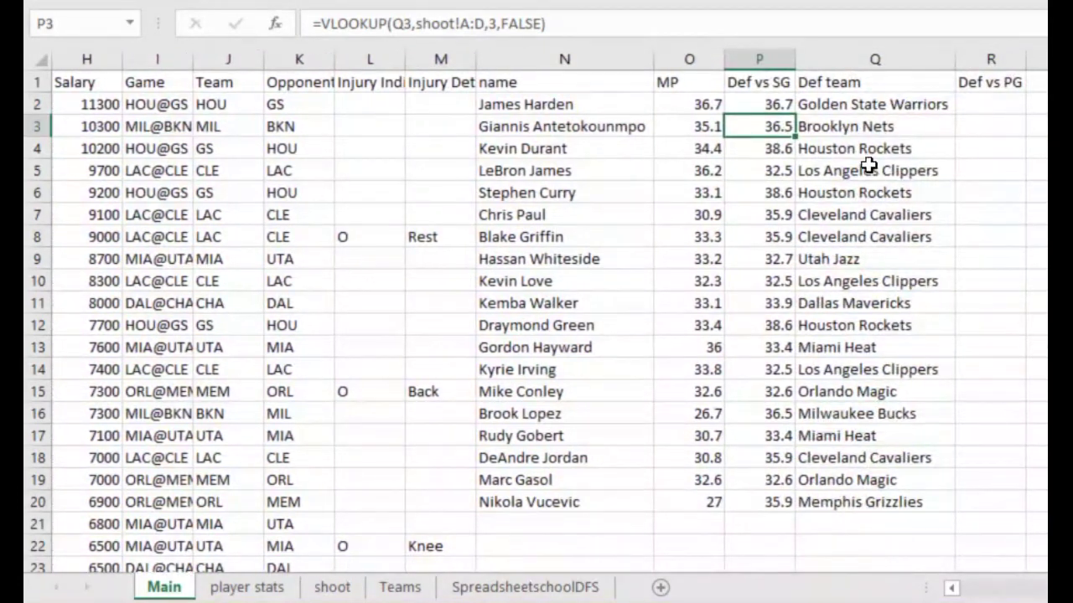
pyautogui.click(775, 105)
pyautogui.moveTo(793, 114); pyautogui.dragTo(788, 504)
# Inspect the conditional Def vs SG formulas in column P and the source figures on the shoot sheet
pyautogui.click(763, 154)
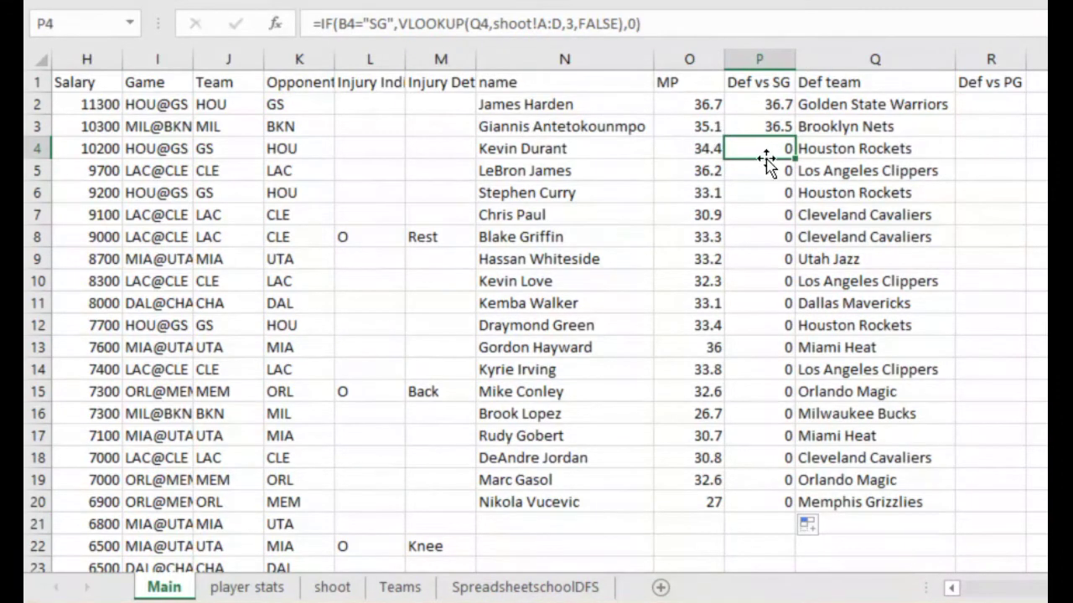
pyautogui.click(761, 192)
pyautogui.click(764, 262)
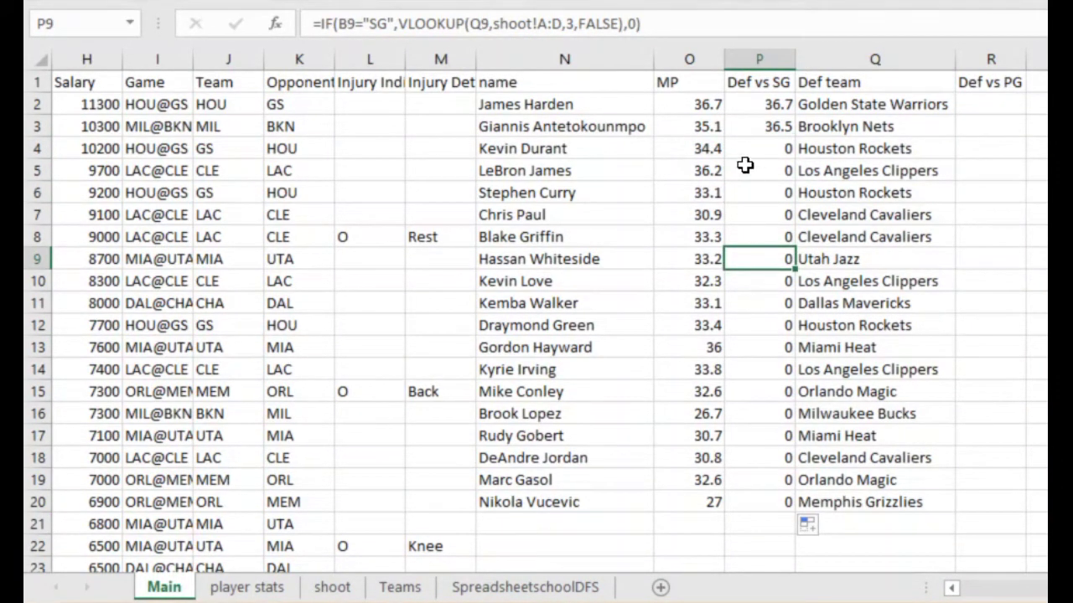
pyautogui.click(758, 369)
pyautogui.click(772, 191)
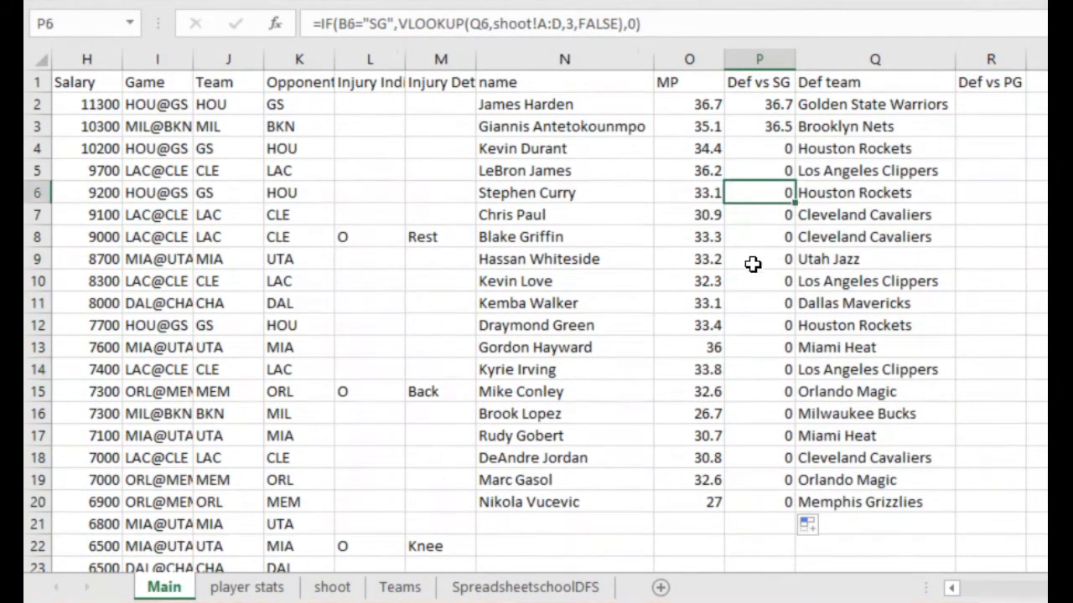
pyautogui.click(753, 81)
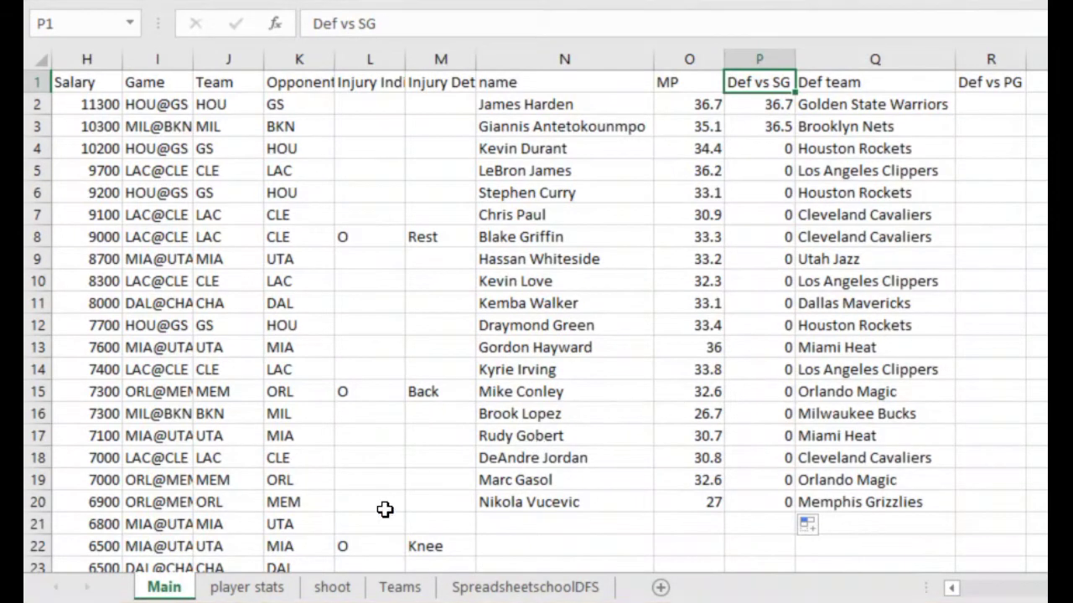
pyautogui.click(335, 589)
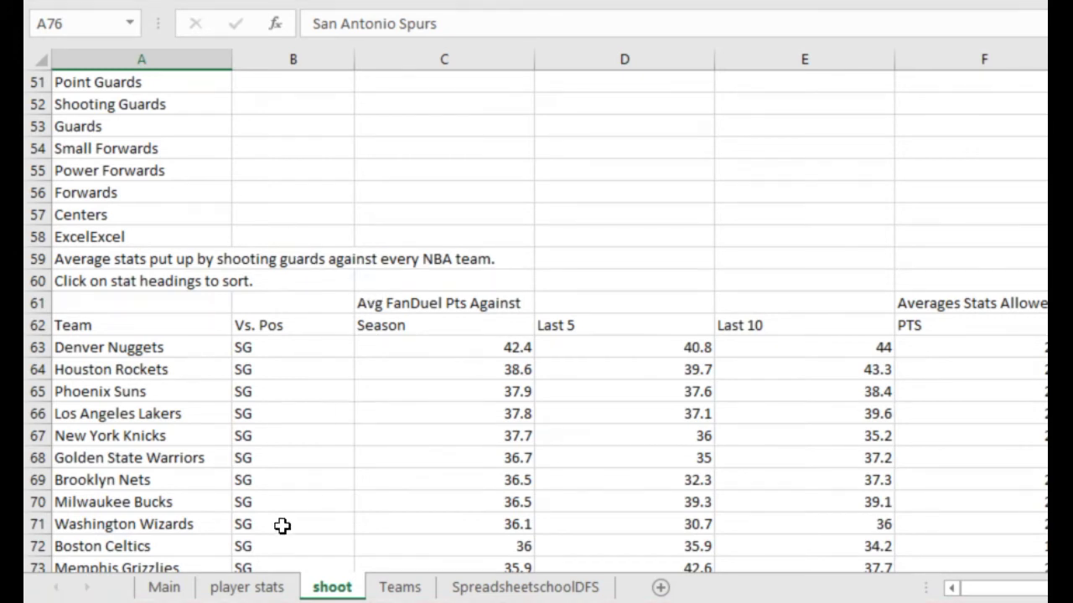
pyautogui.click(164, 587)
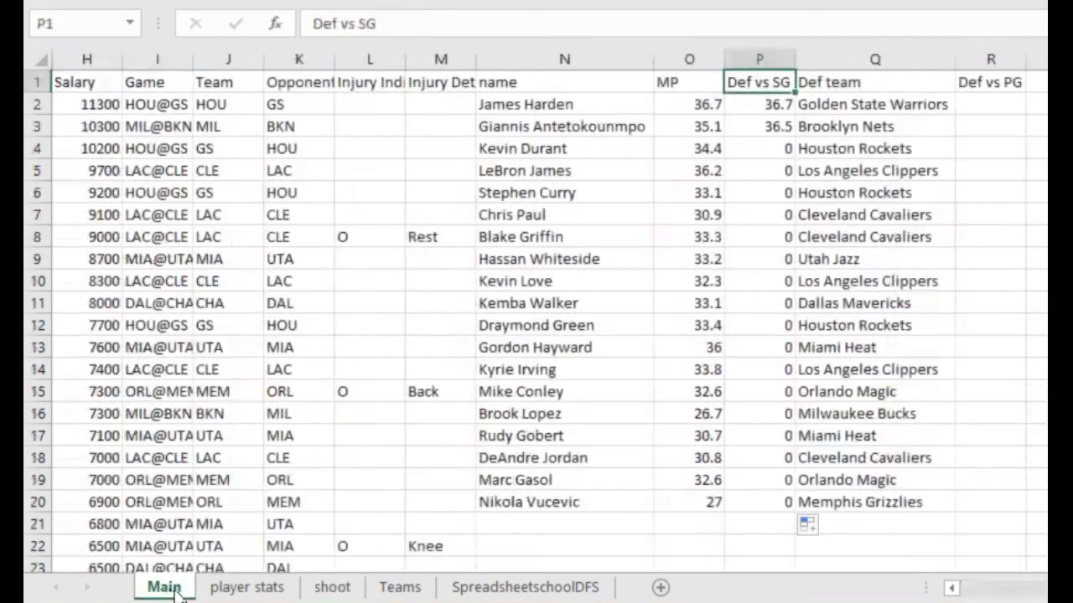
pyautogui.click(754, 128)
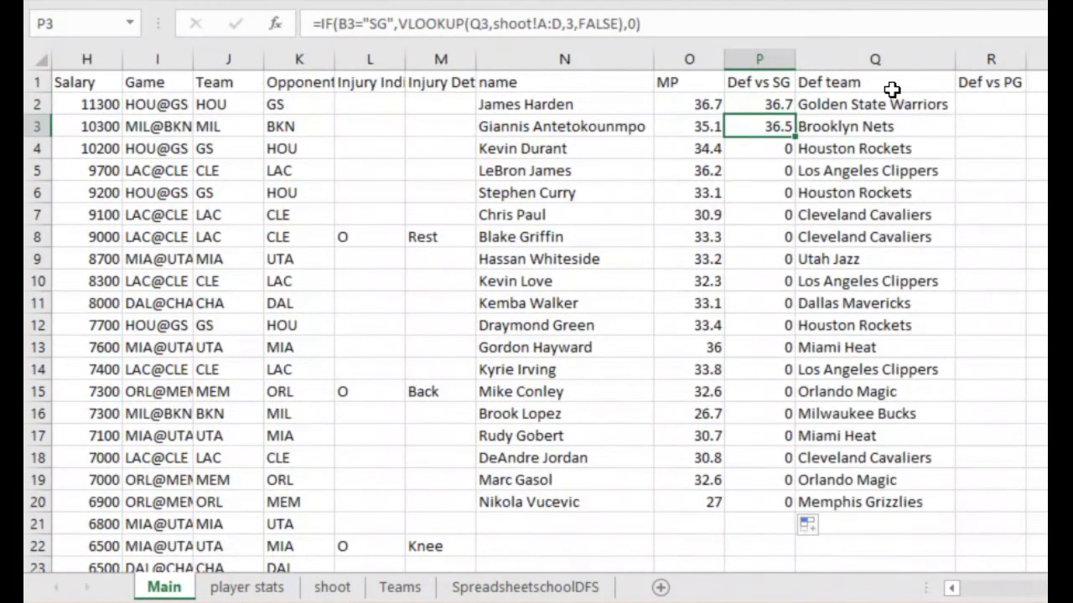
pyautogui.click(964, 106)
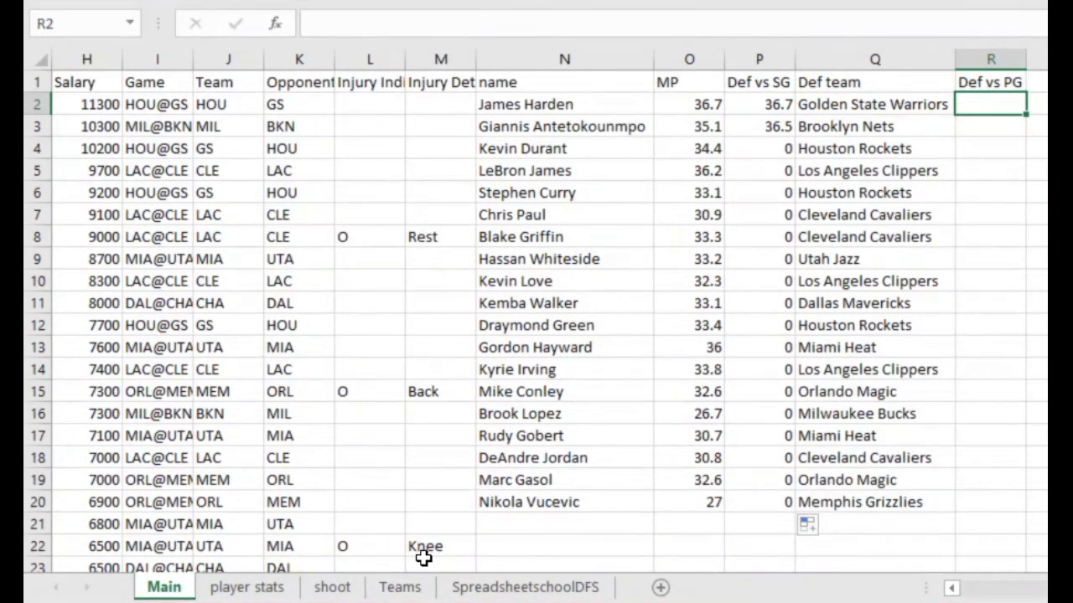
pyautogui.click(990, 125)
pyautogui.click(989, 97)
pyautogui.click(986, 126)
pyautogui.click(982, 173)
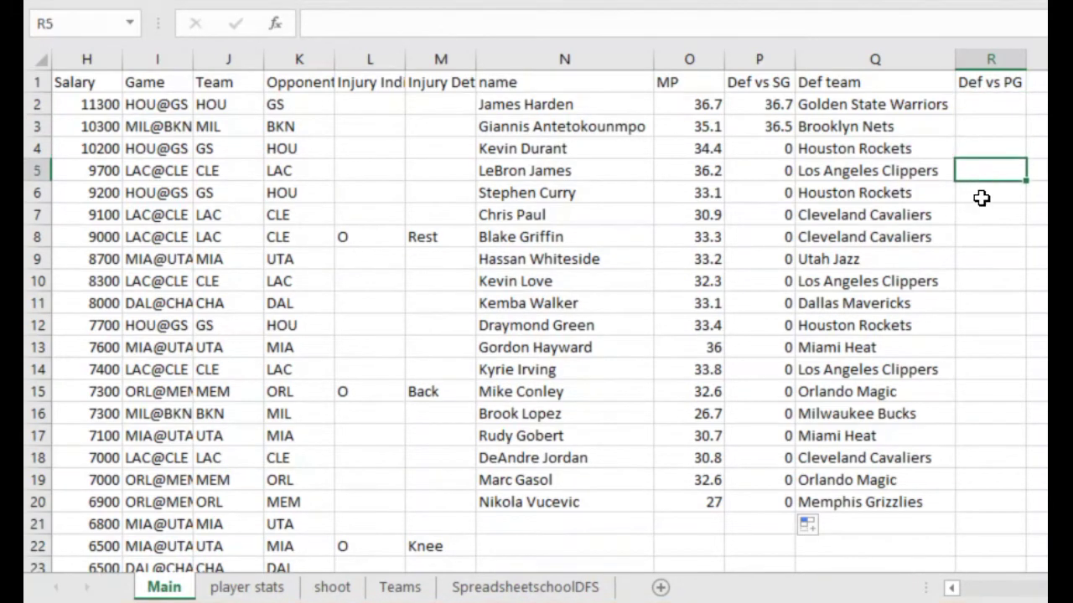
pyautogui.click(982, 106)
pyautogui.click(978, 162)
# Compare the Def vs SG results in column P of Main for shooting guards and for the other positions
pyautogui.click(764, 186)
pyautogui.click(771, 107)
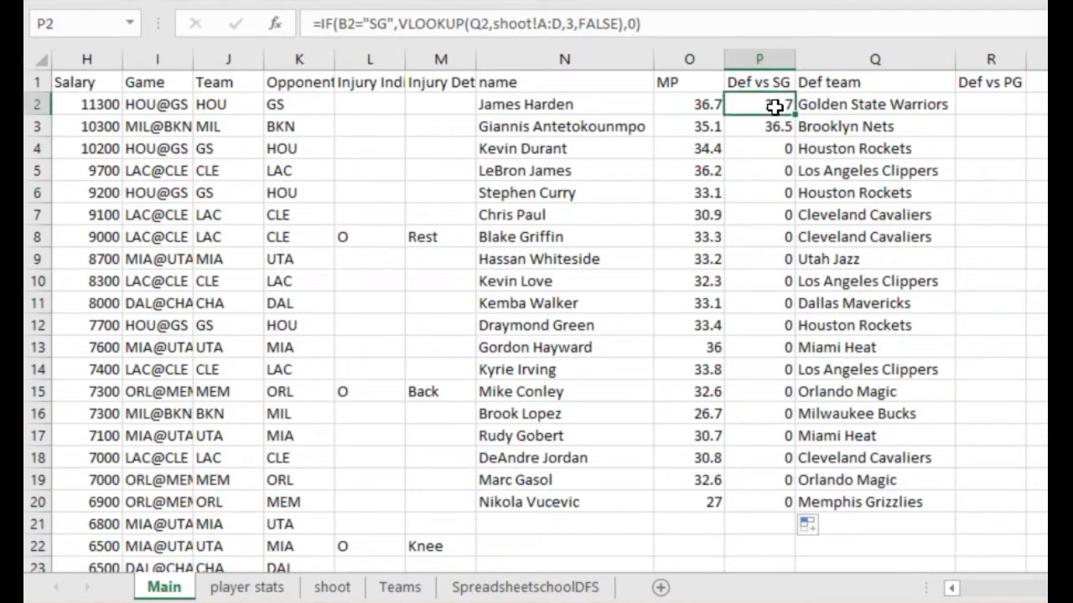
pyautogui.click(771, 129)
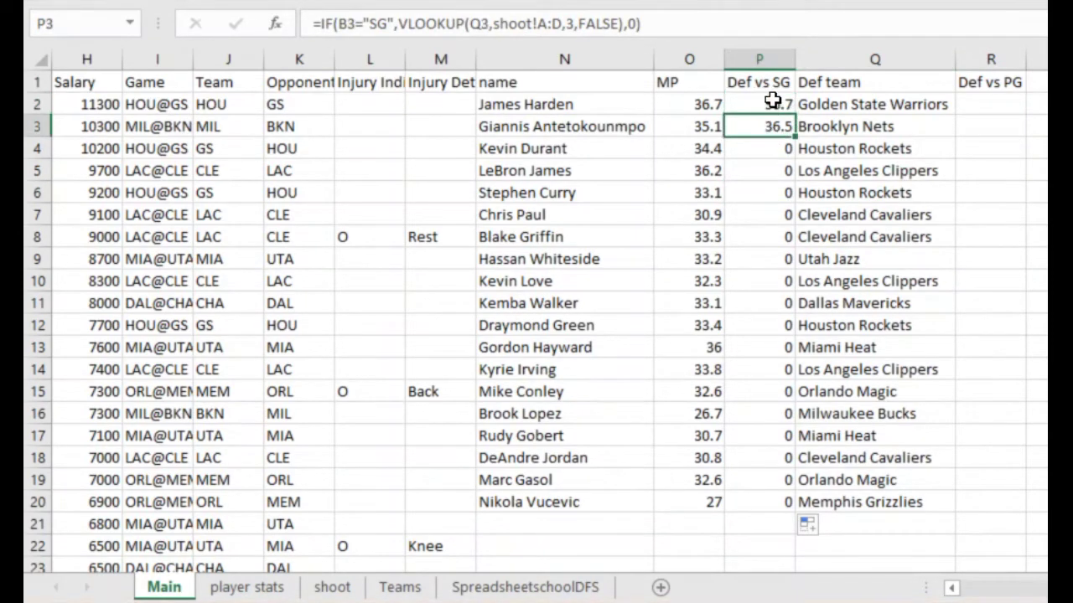
pyautogui.click(768, 105)
pyautogui.click(763, 127)
pyautogui.click(759, 167)
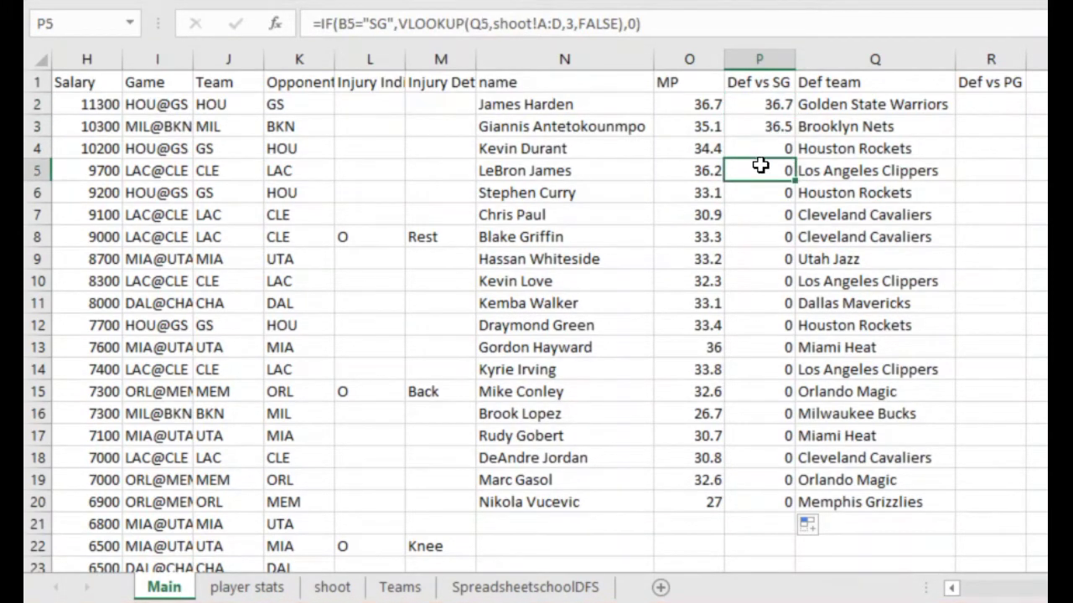
pyautogui.click(763, 259)
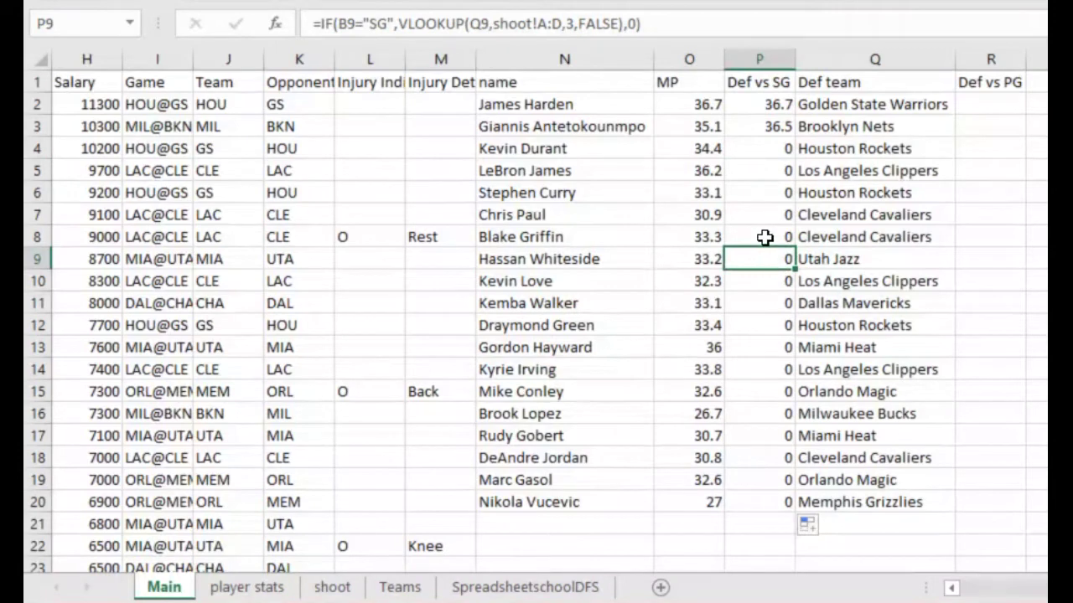
pyautogui.click(770, 128)
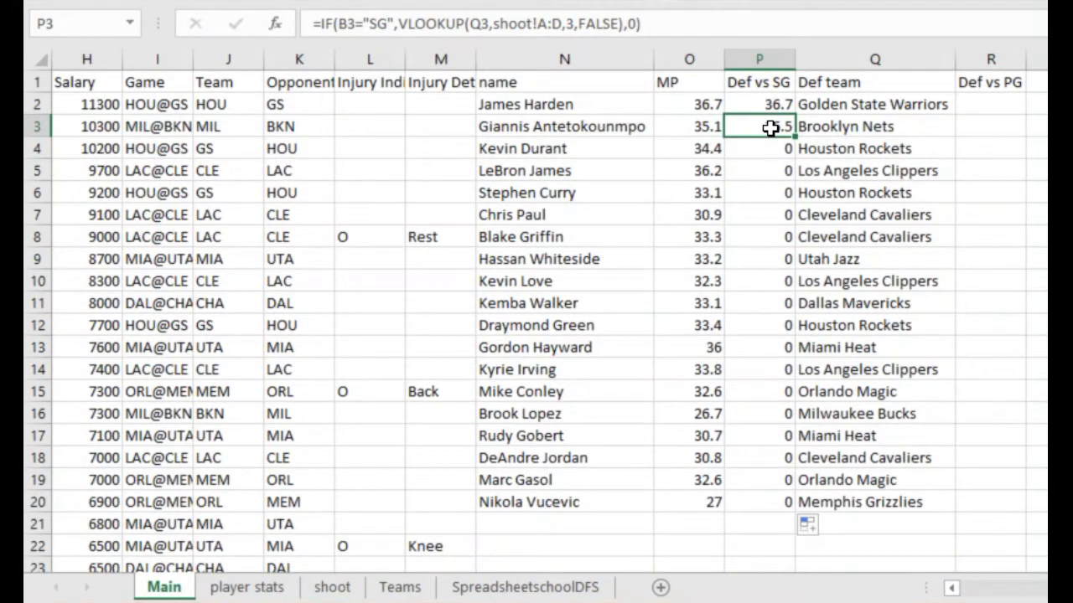
pyautogui.click(770, 300)
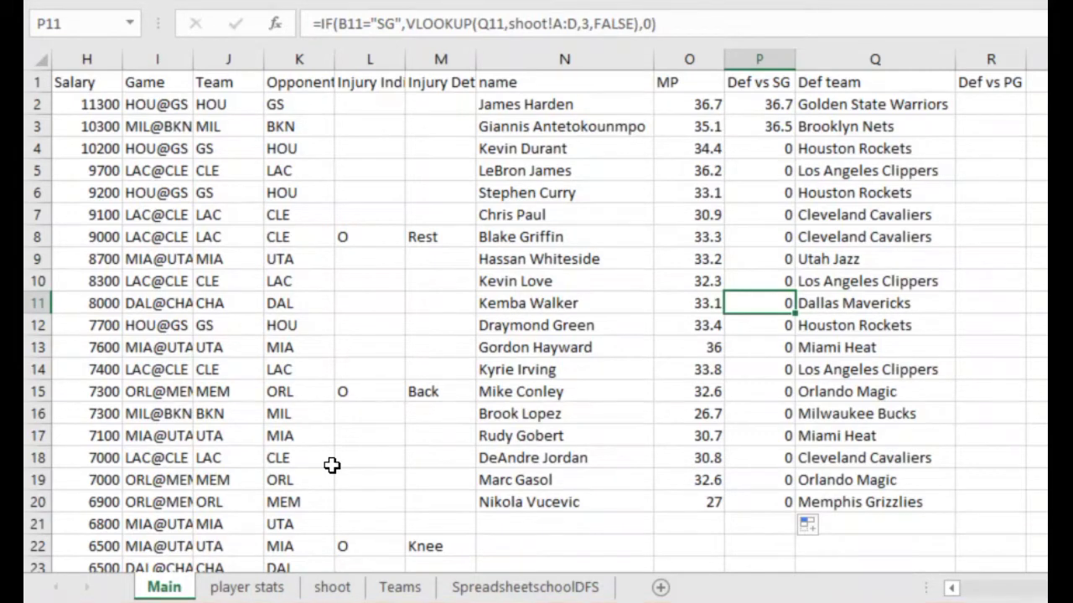
# On the shoot sheet, add the header "rank" in P62, beyond the TO column of the shooting-guard table
pyautogui.click(332, 589)
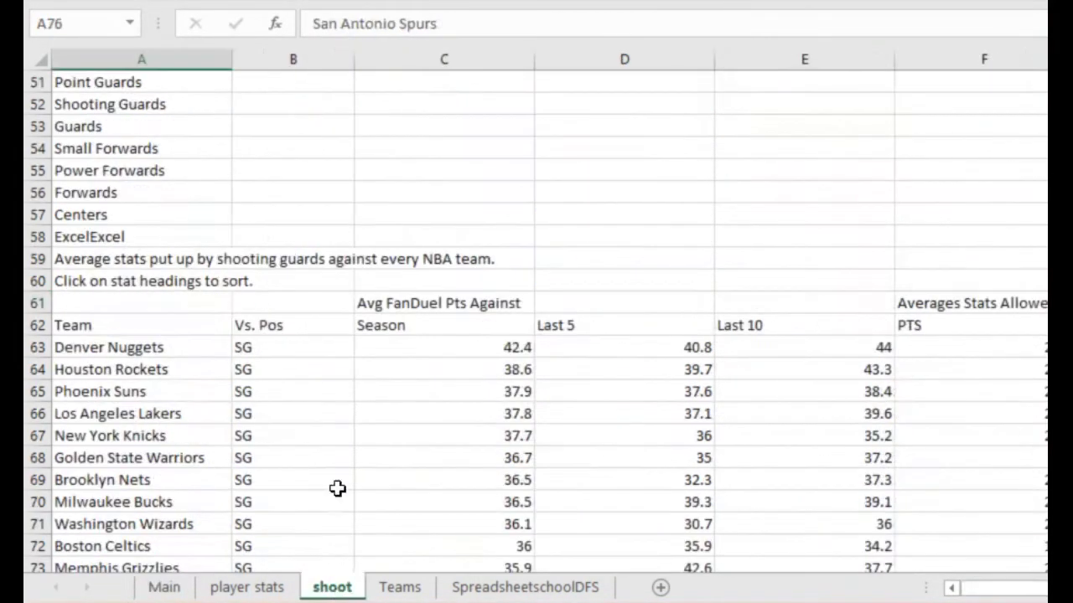
pyautogui.click(265, 343)
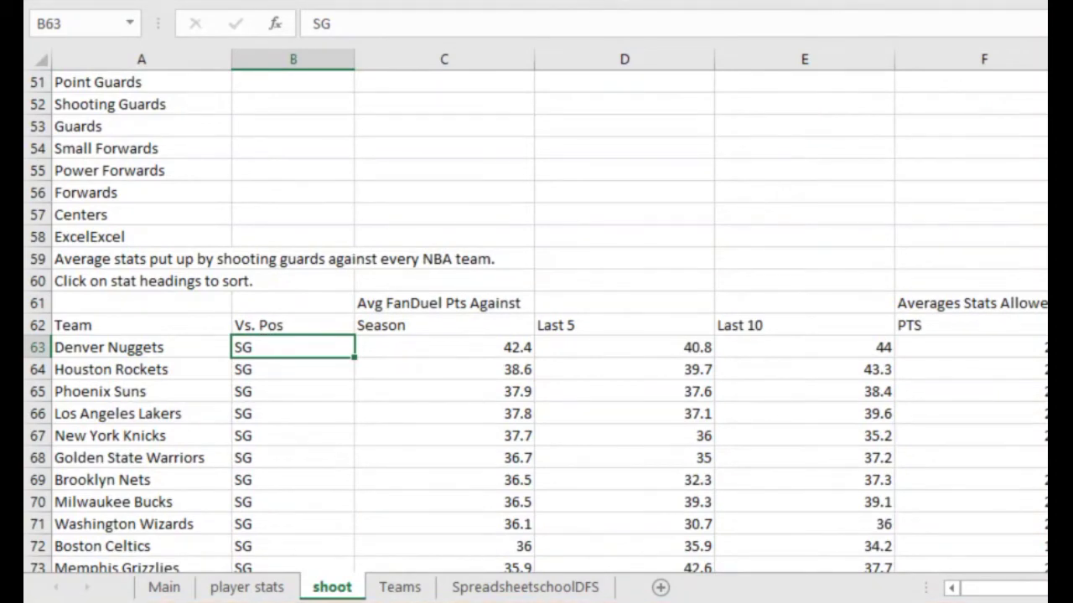
pyautogui.hscroll(5, 553, 318)
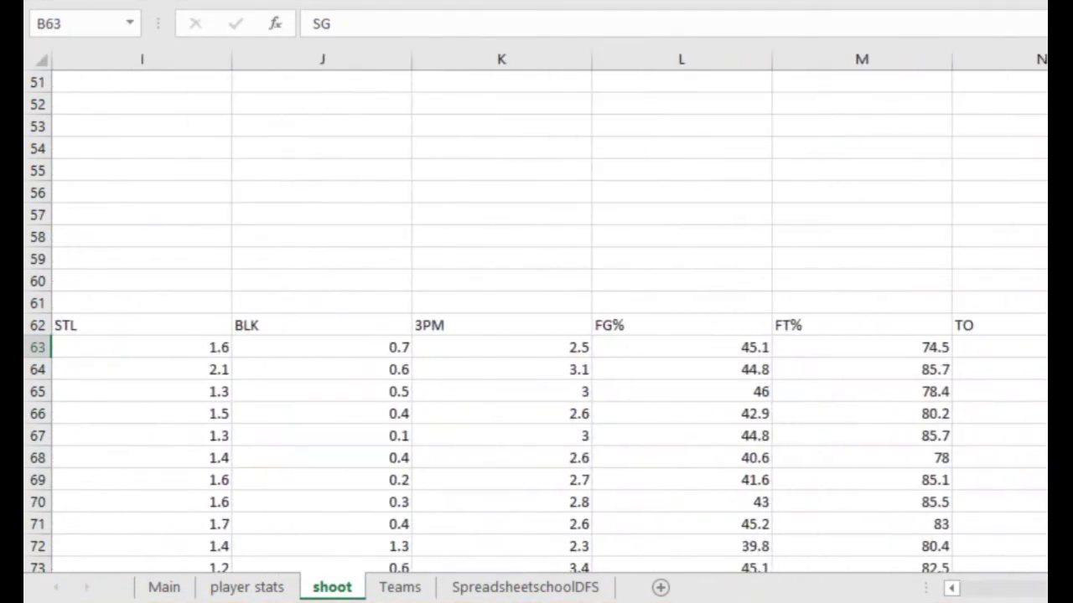
pyautogui.hscroll(3, 965, 380)
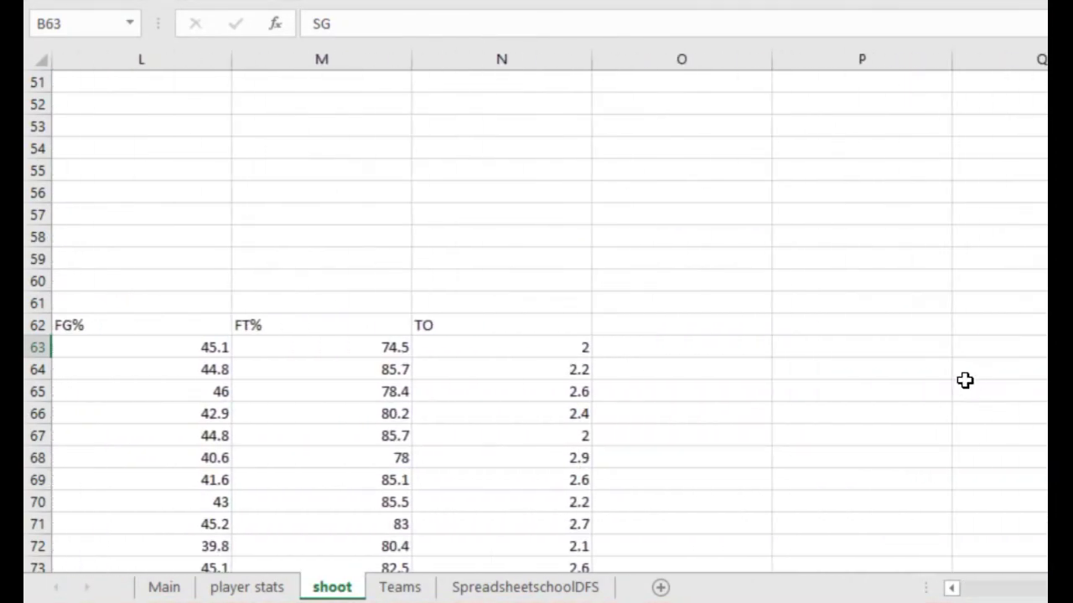
pyautogui.click(857, 327)
pyautogui.write('rank')
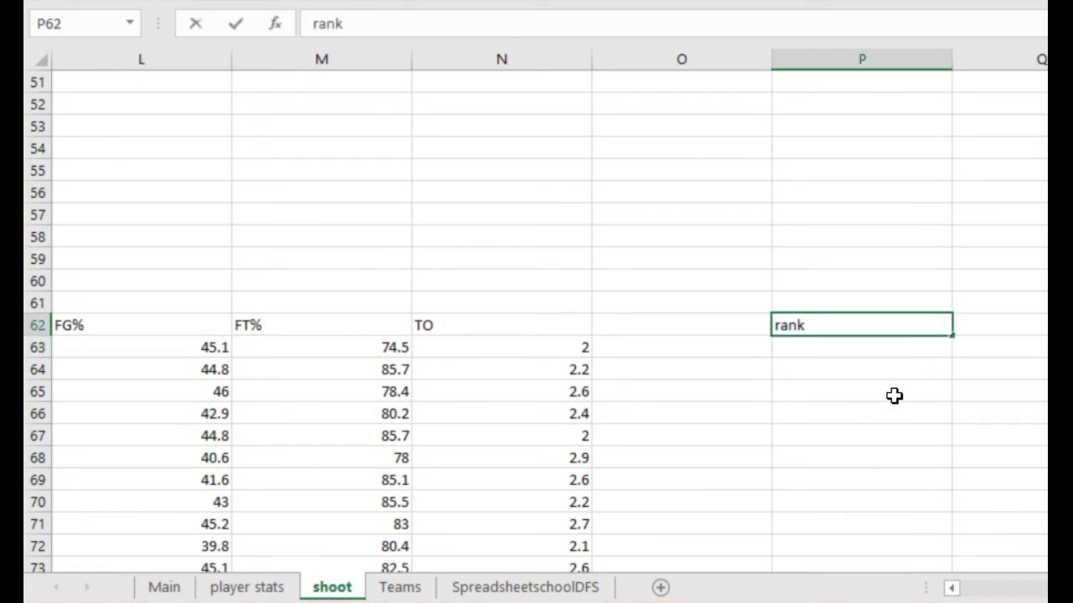
pyautogui.press('Return')
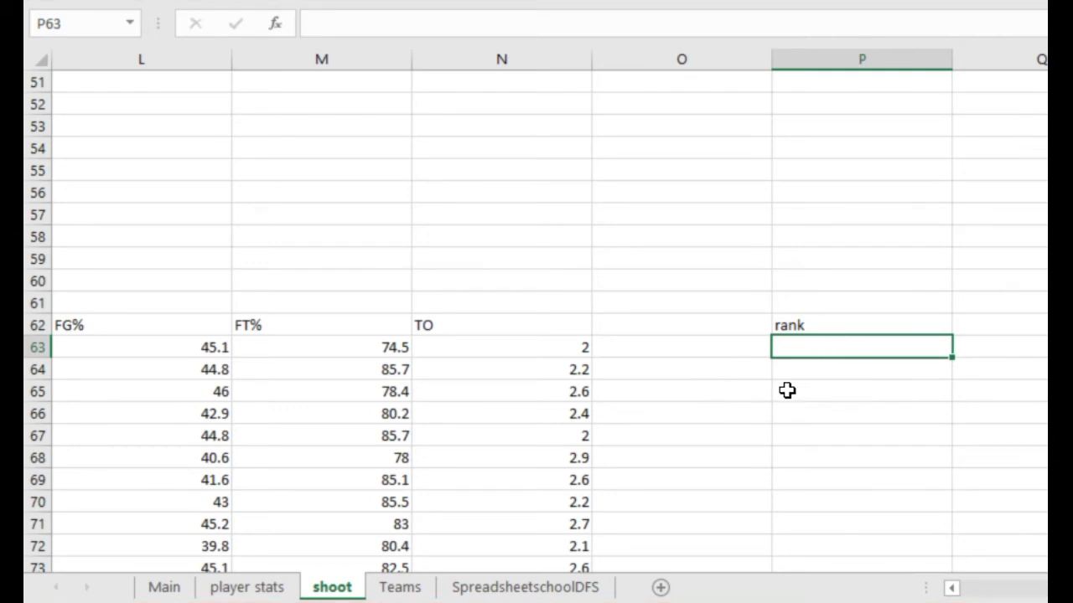
# In P63 of shoot, enter a RANK formula that ranks the season average in C63 against all of column C
pyautogui.write('=')
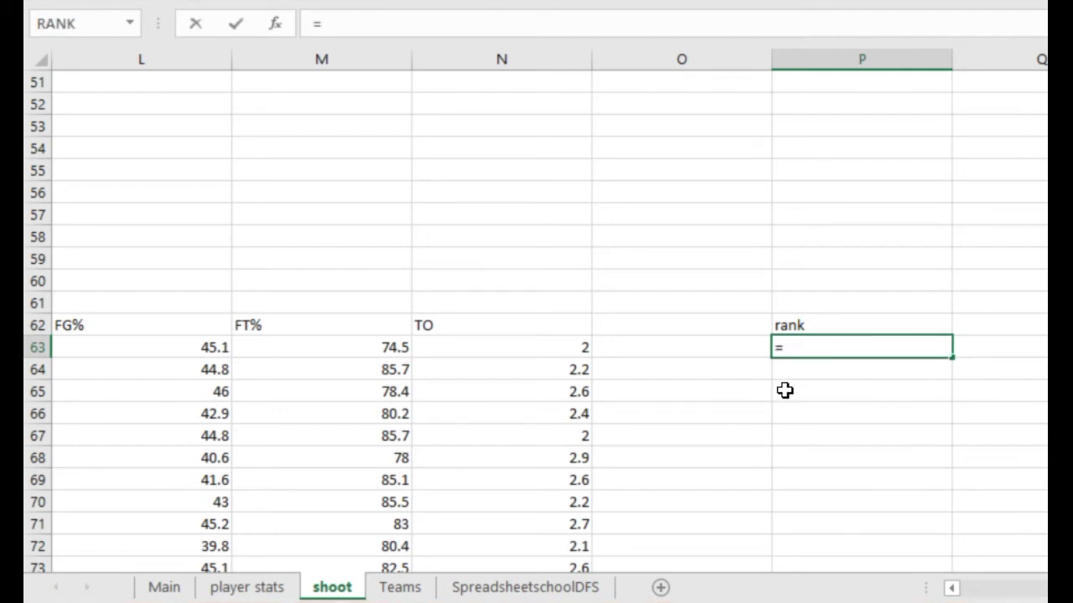
pyautogui.write('rank(')
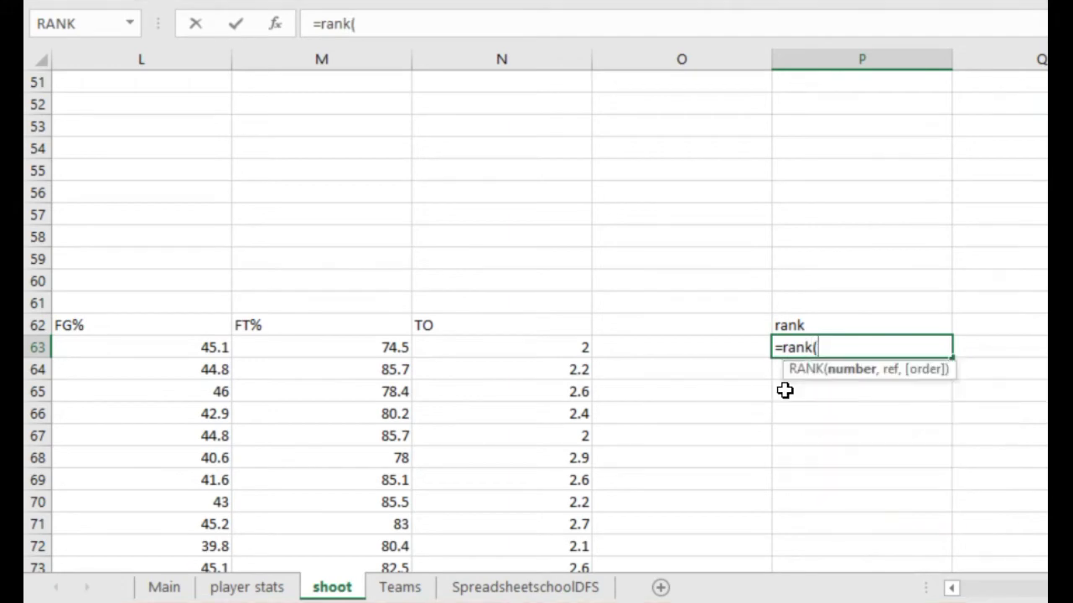
pyautogui.hscroll(-6, 992, 572)
pyautogui.hscroll(-1, 536, 318)
pyautogui.click(465, 351)
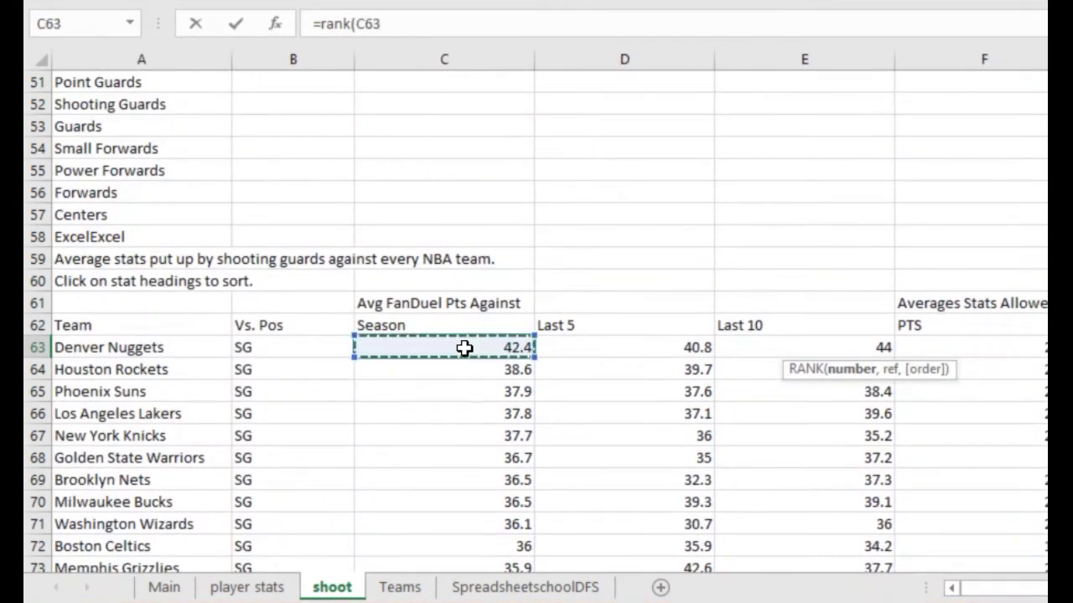
pyautogui.write(',')
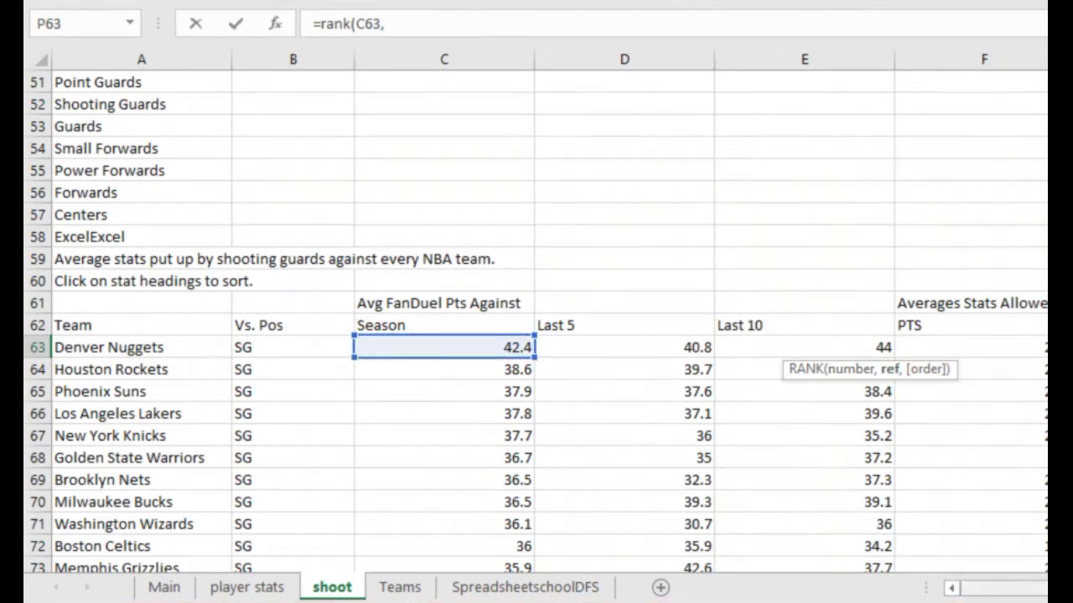
pyautogui.click(436, 60)
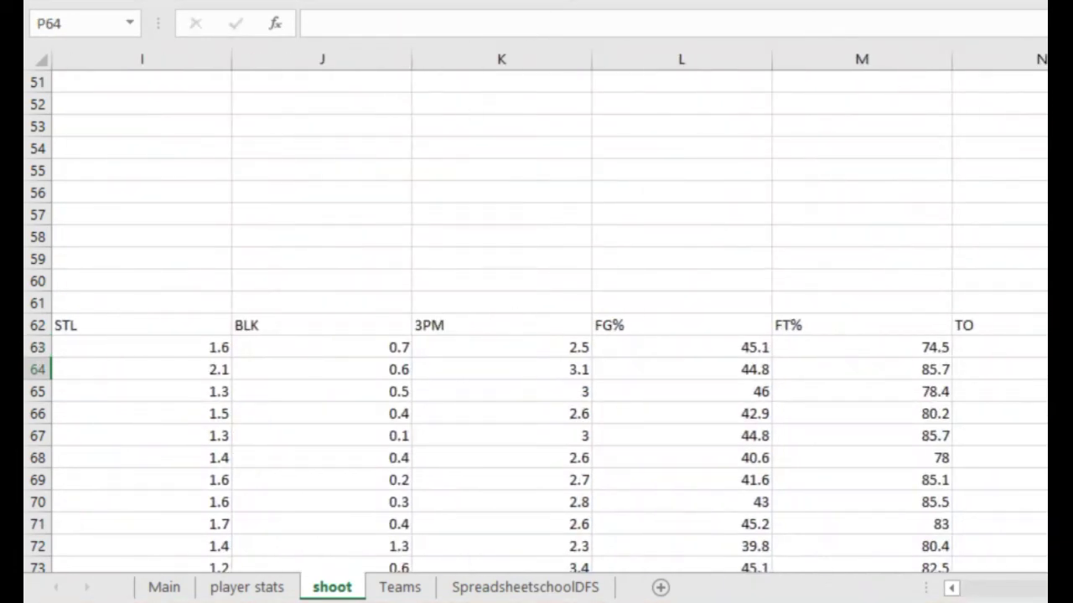
# Fill the rank formula from P63 down column P to P117
pyautogui.hscroll(5, 543, 348)
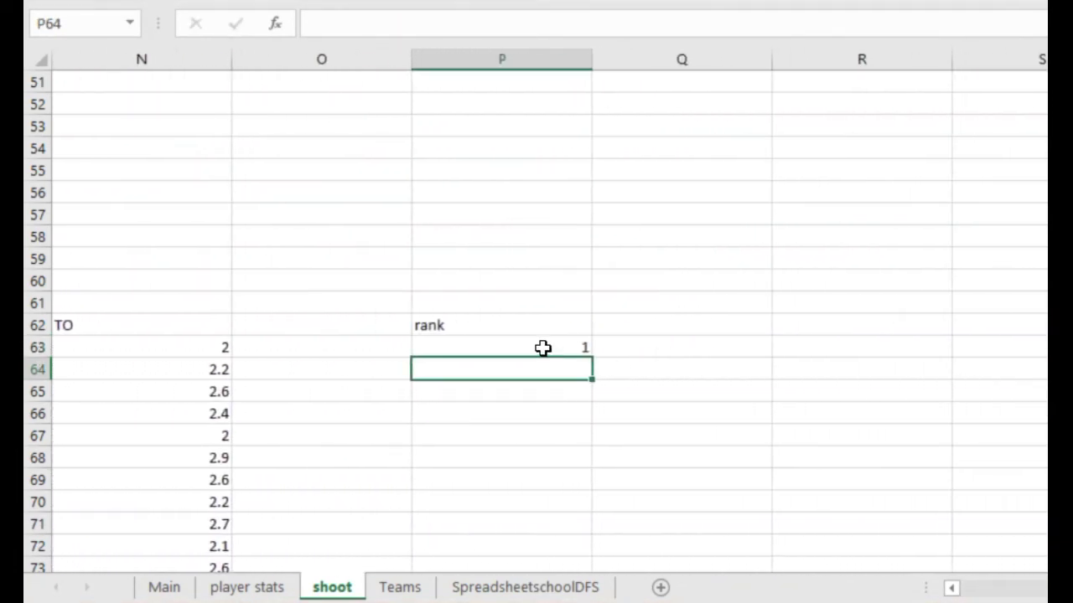
pyautogui.click(543, 347)
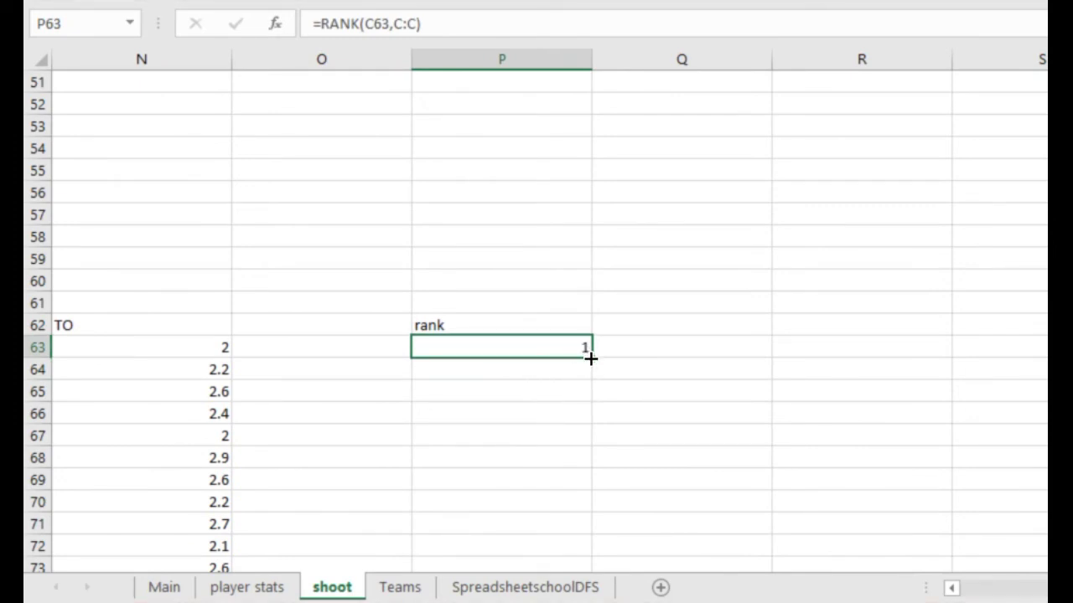
pyautogui.moveTo(592, 363); pyautogui.dragTo(589, 560)
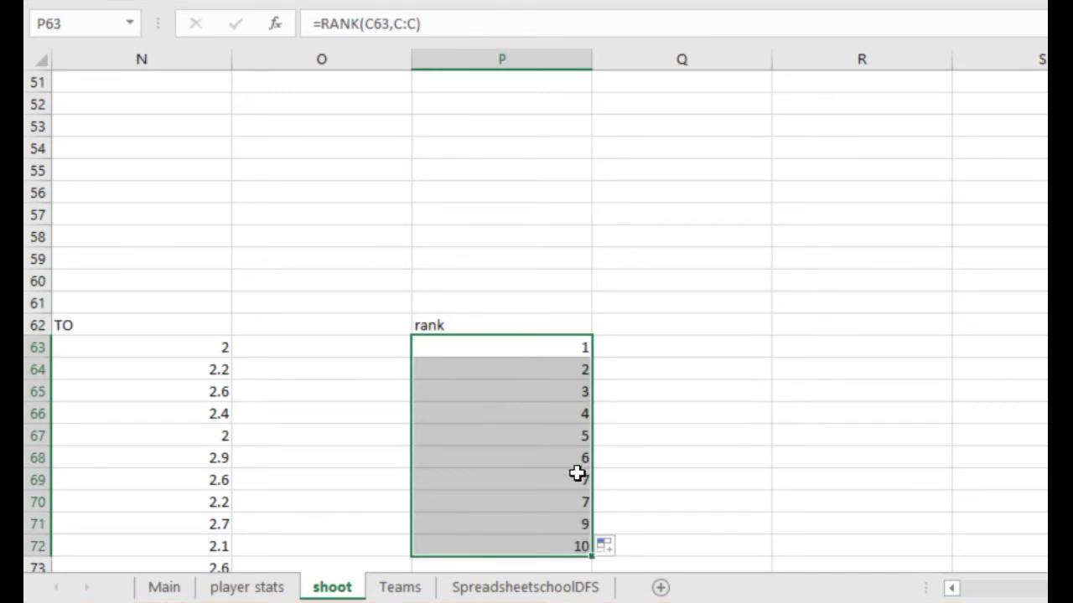
pyautogui.moveTo(497, 392); pyautogui.dragTo(498, 411)
pyautogui.click(498, 397)
pyautogui.click(563, 456)
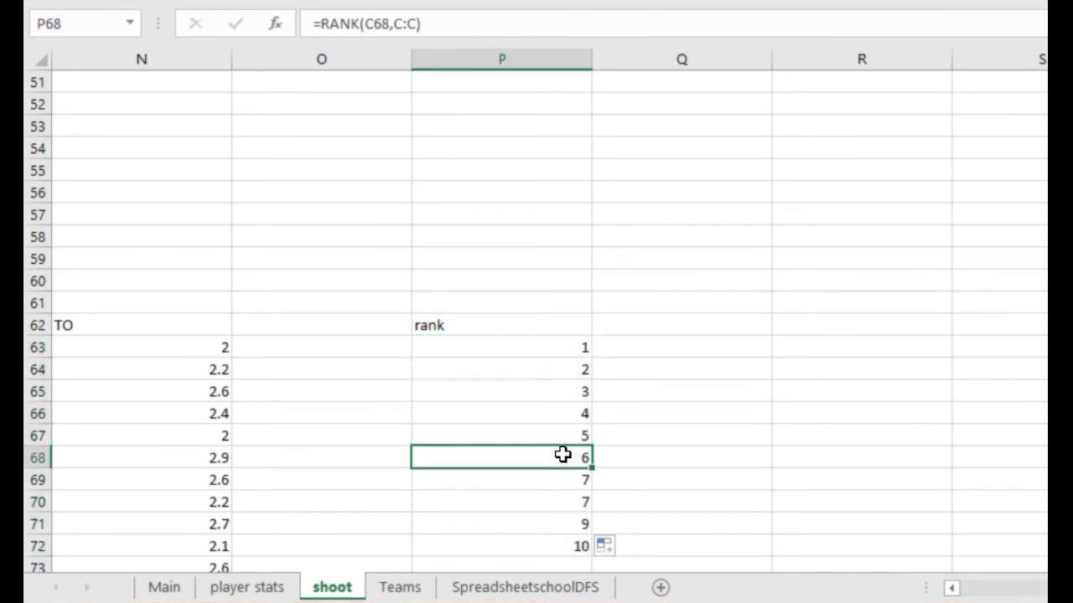
pyautogui.moveTo(590, 470); pyautogui.dragTo(591, 533)
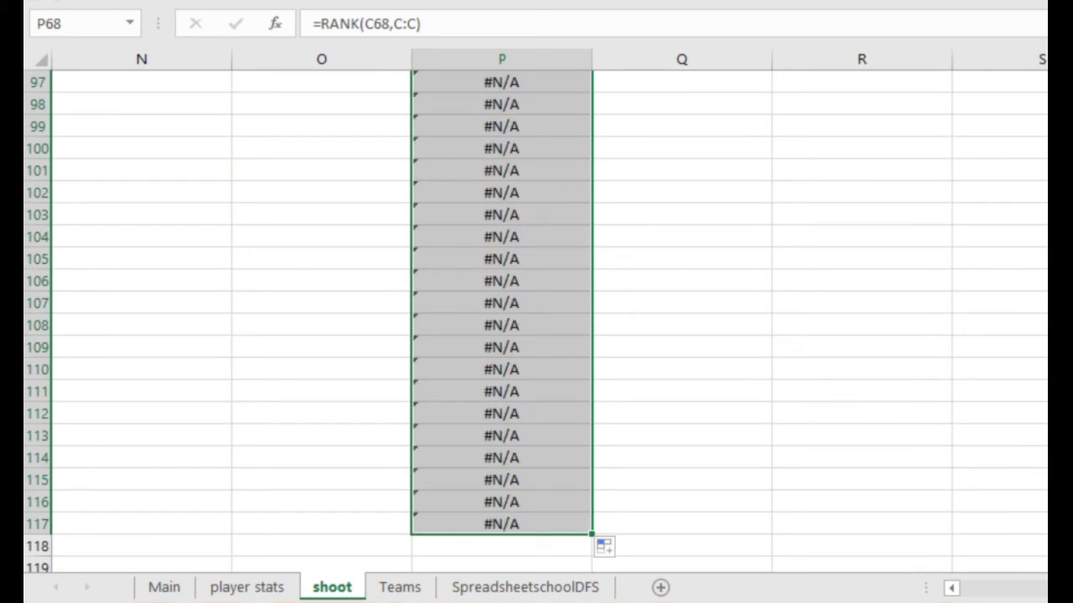
# Review the team ranks in column P of shoot, from the end of the table back up to its first rows
pyautogui.scroll(7, 668, 360)
pyautogui.click(534, 307)
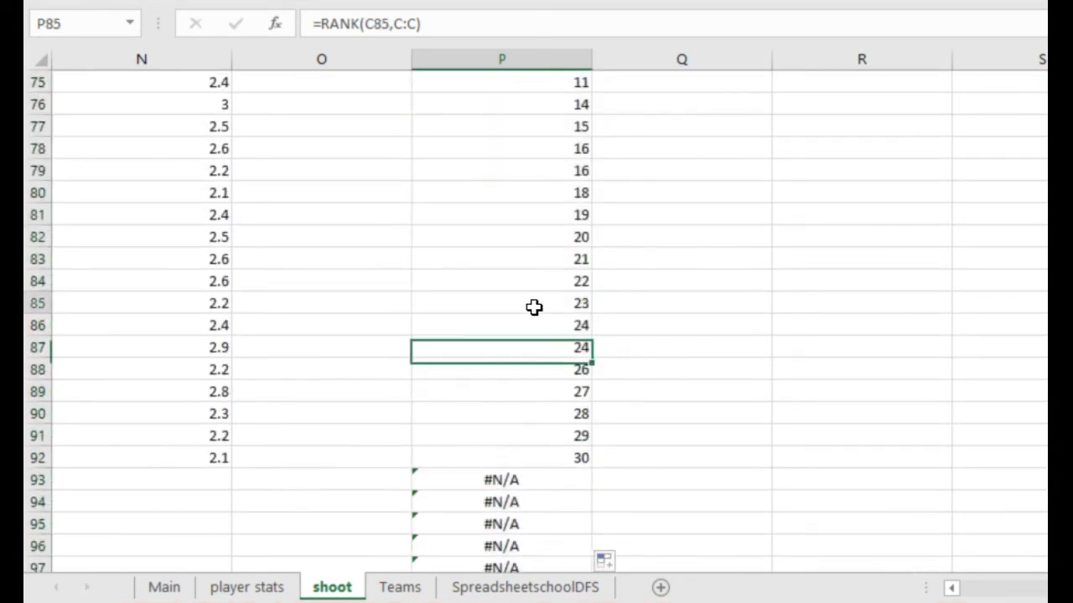
pyautogui.press('Left')
pyautogui.press('Up')
pyautogui.press('Up')
pyautogui.press('Up')
pyautogui.press('Up')
pyautogui.press('Up')
pyautogui.press('Up')
pyautogui.press('Up')
pyautogui.press('Up')
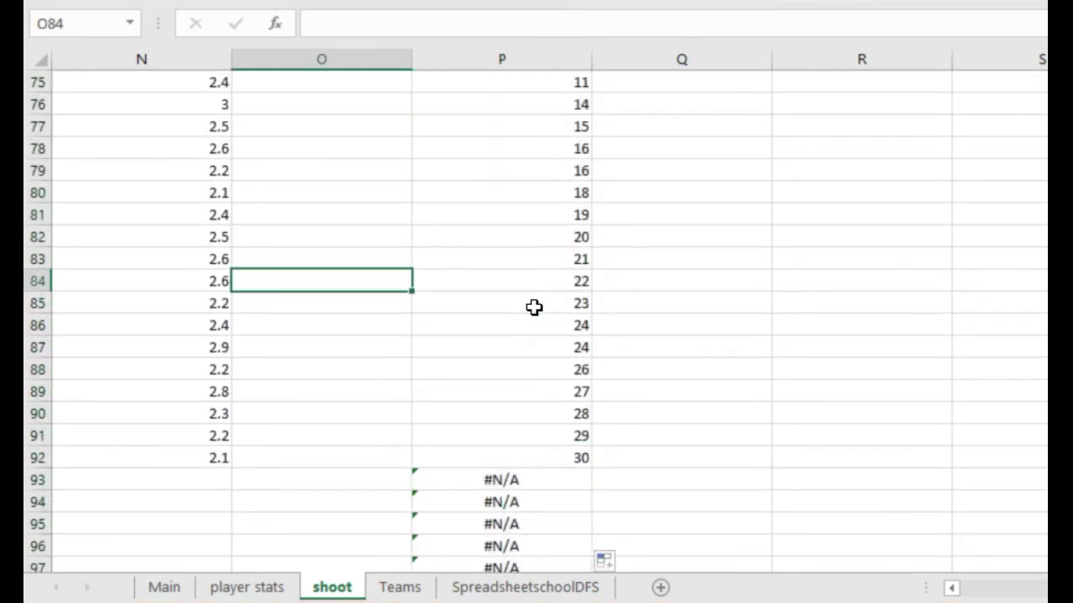
pyautogui.press('Up')
pyautogui.press('Up')
pyautogui.press('Up')
pyautogui.press('Up')
pyautogui.press('Up')
pyautogui.press('Up')
pyautogui.press('Up')
pyautogui.press('Up')
pyautogui.press('Up')
pyautogui.press('Up')
pyautogui.press('Up')
pyautogui.press('Up')
pyautogui.press('Up')
pyautogui.press('Up')
pyautogui.press('Up')
pyautogui.press('Up')
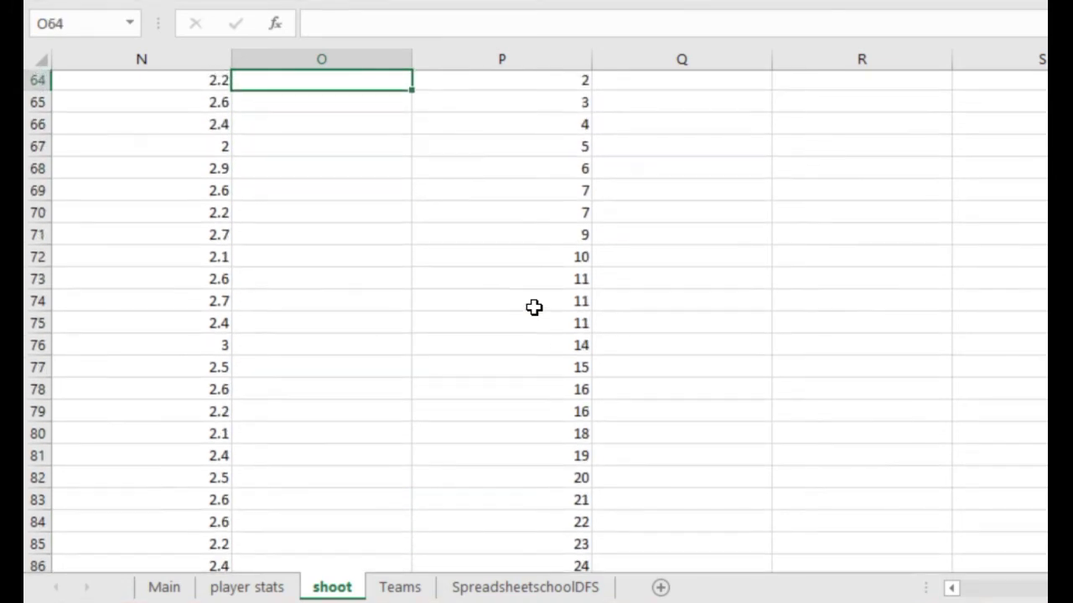
# In P2 of the Main sheet, widen the VLOOKUP table range to shoot!A:Z
pyautogui.press('Down')
pyautogui.press('Down')
pyautogui.press('Left')
pyautogui.hotkey('ctrl', 'Left')
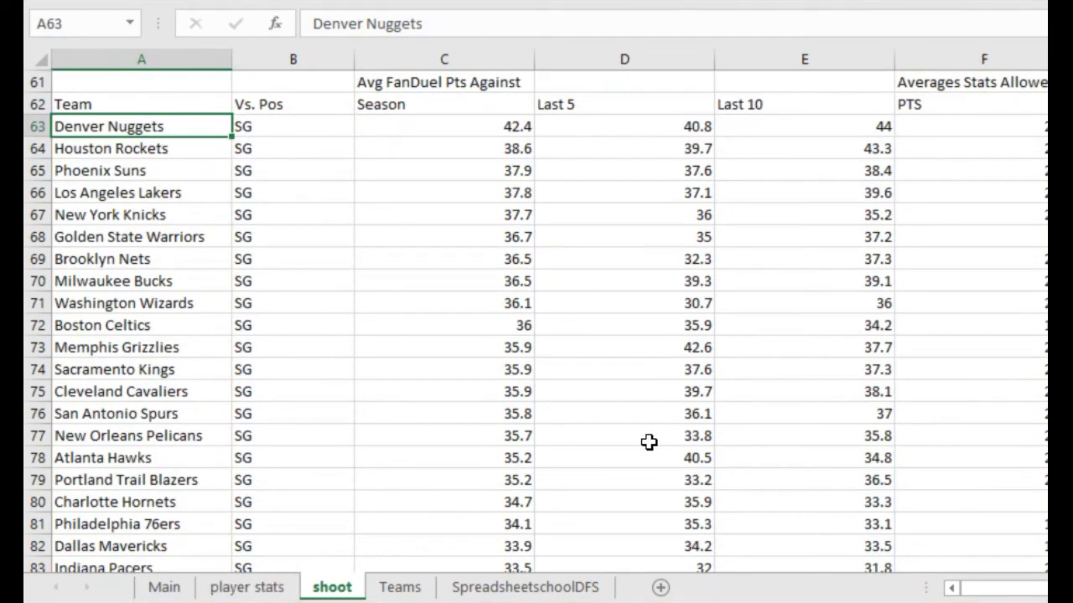
pyautogui.click(165, 587)
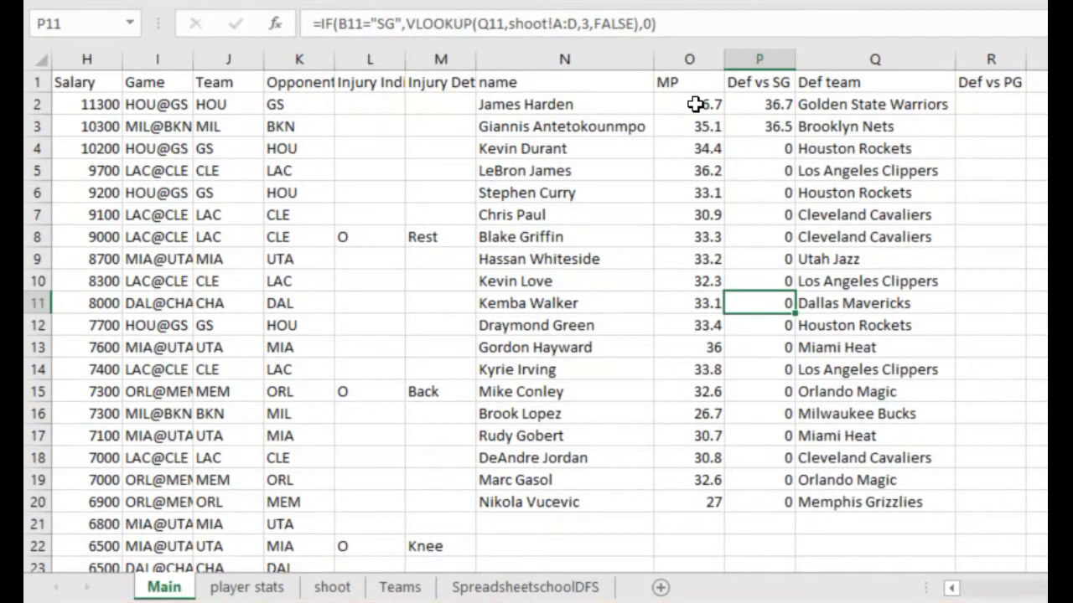
pyautogui.click(762, 59)
pyautogui.click(769, 105)
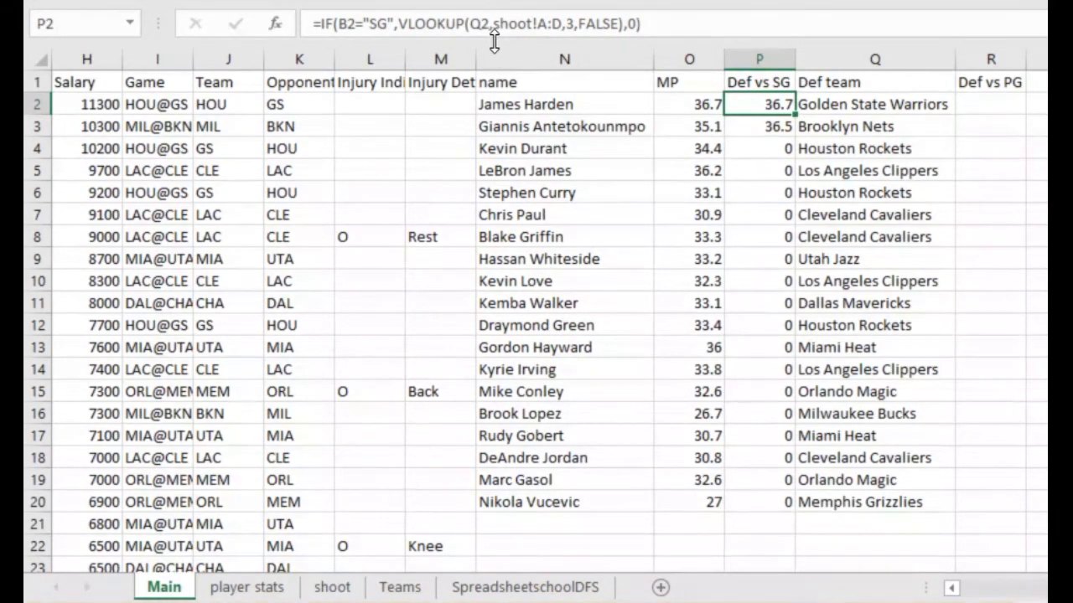
pyautogui.click(566, 22)
pyautogui.press('BackSpace')
pyautogui.write('z')
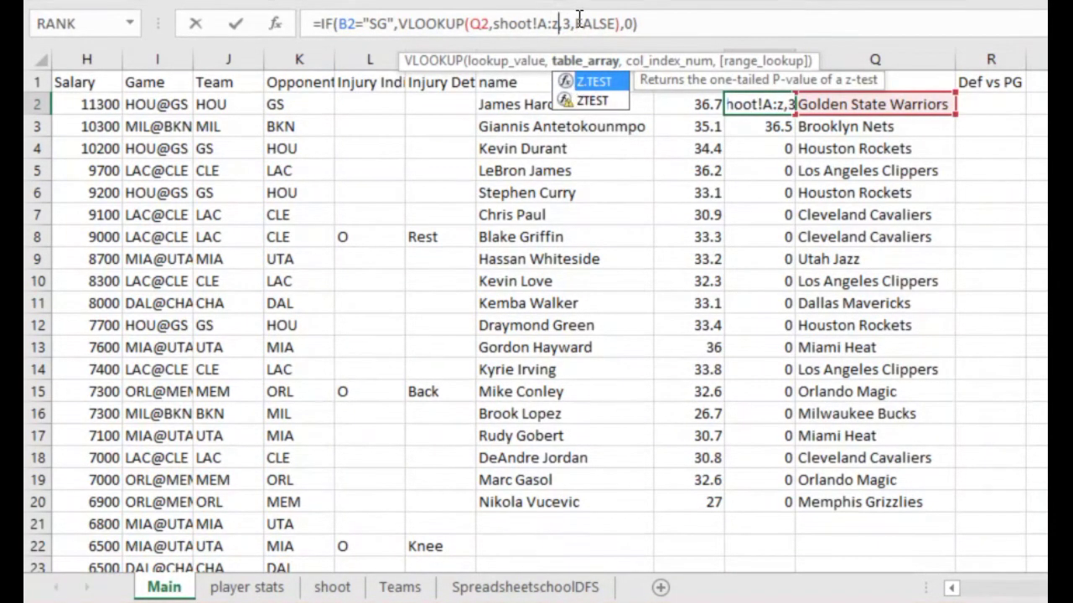
pyautogui.press('Return')
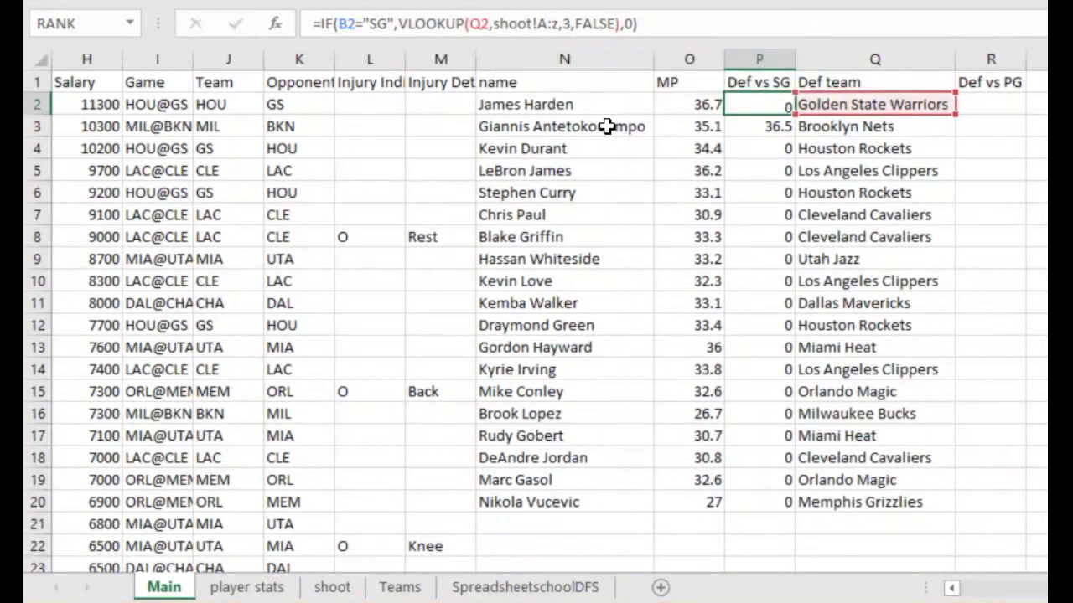
# On the shoot sheet, count the columns across row 66 from Team to rank to work out the lookup's column index
pyautogui.click(332, 587)
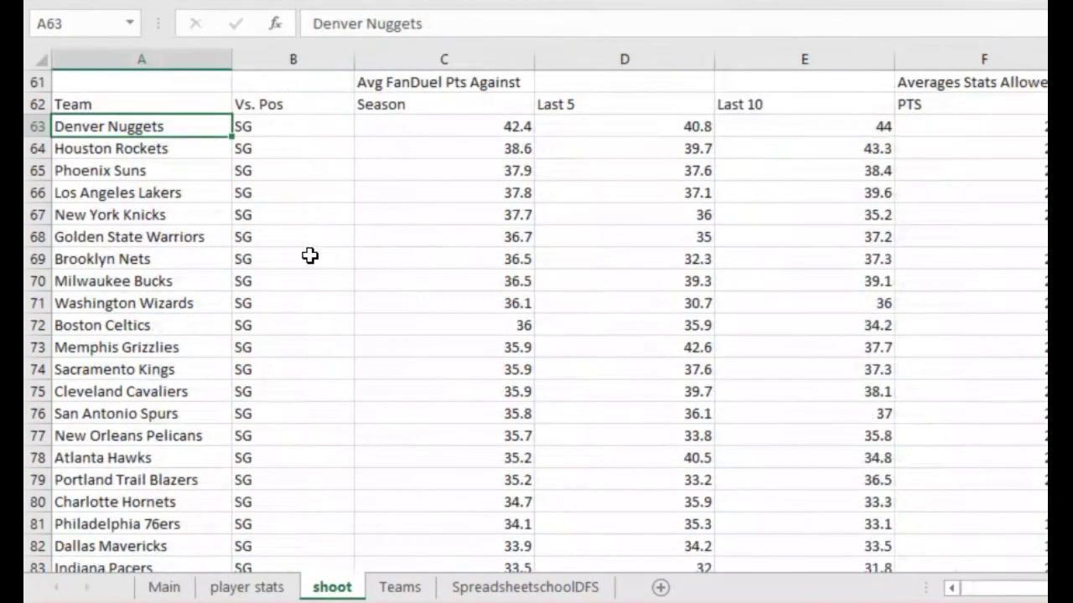
pyautogui.click(144, 185)
pyautogui.press('Right')
pyautogui.press('Right')
pyautogui.press('Right')
pyautogui.press('Right')
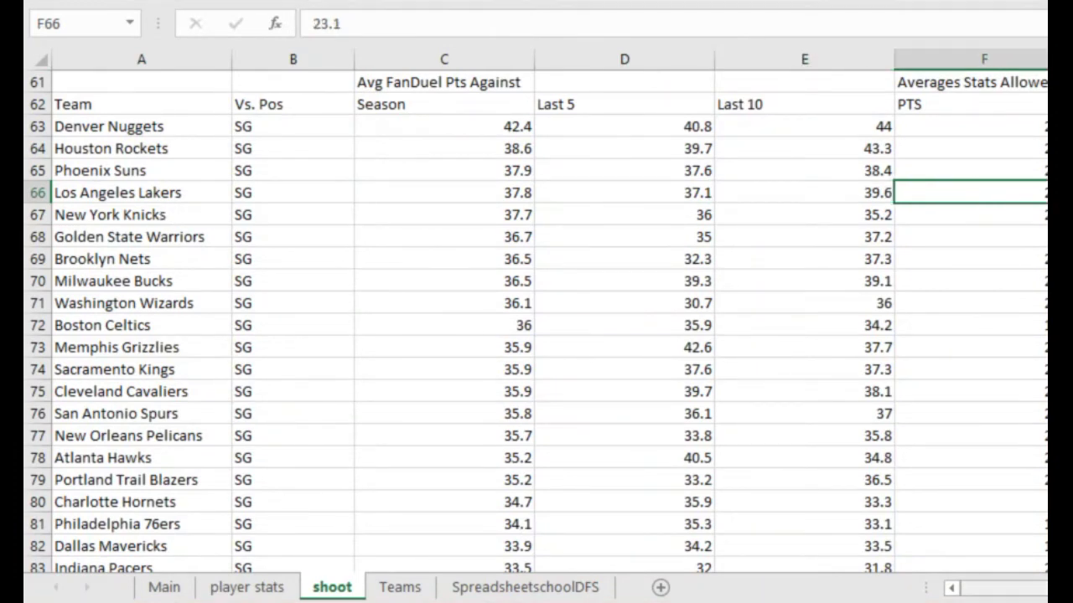
pyautogui.hscroll(5, 555, 549)
pyautogui.press('Right')
pyautogui.press('Right')
pyautogui.press('Right')
pyautogui.press('Right')
pyautogui.press('Right')
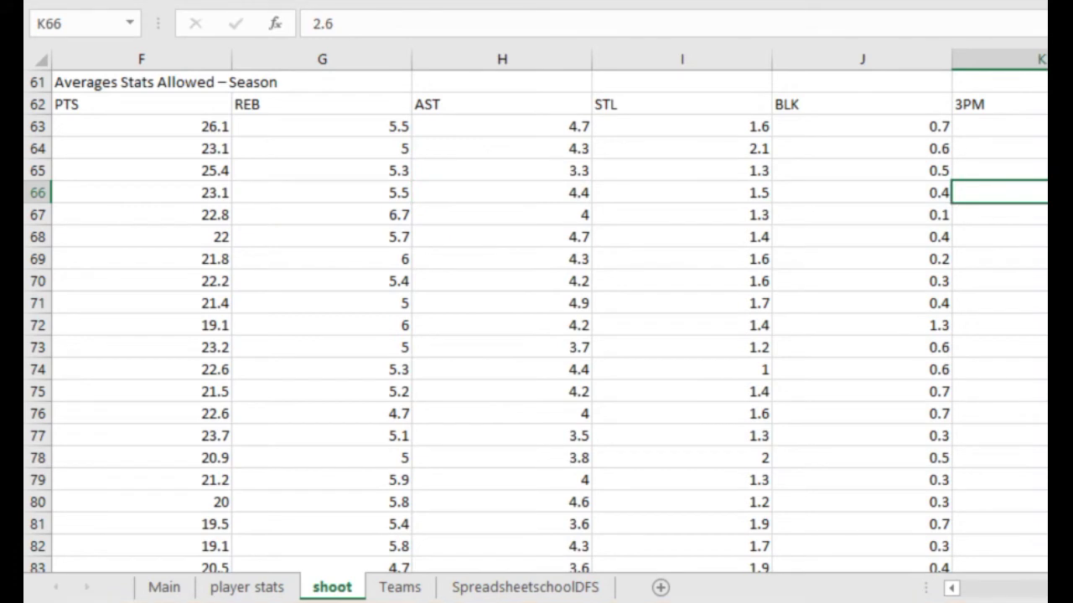
pyautogui.hscroll(2, 536, 318)
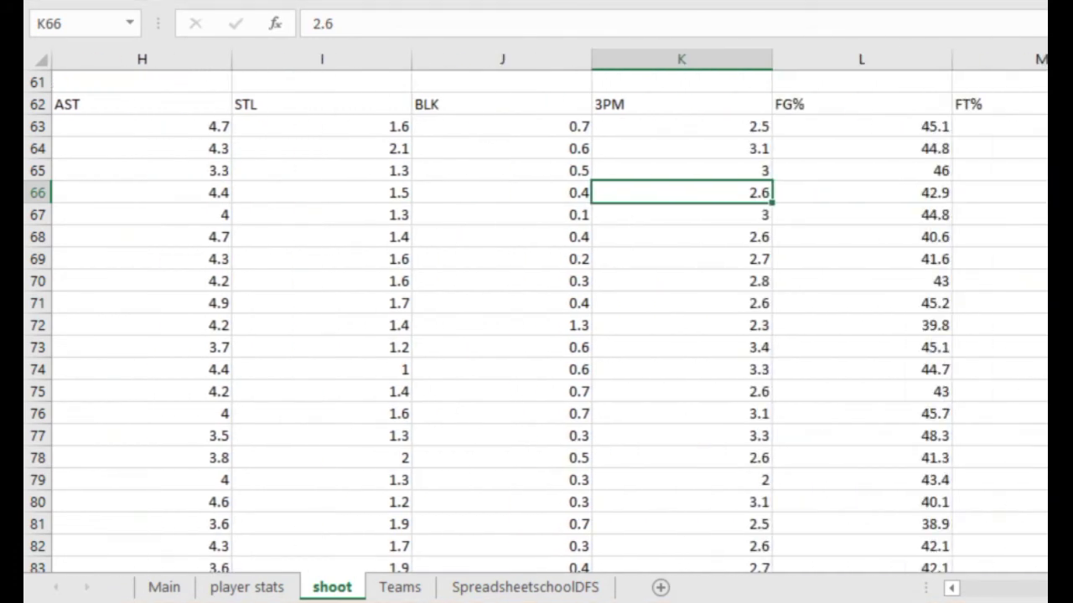
pyautogui.hscroll(3, 631, 446)
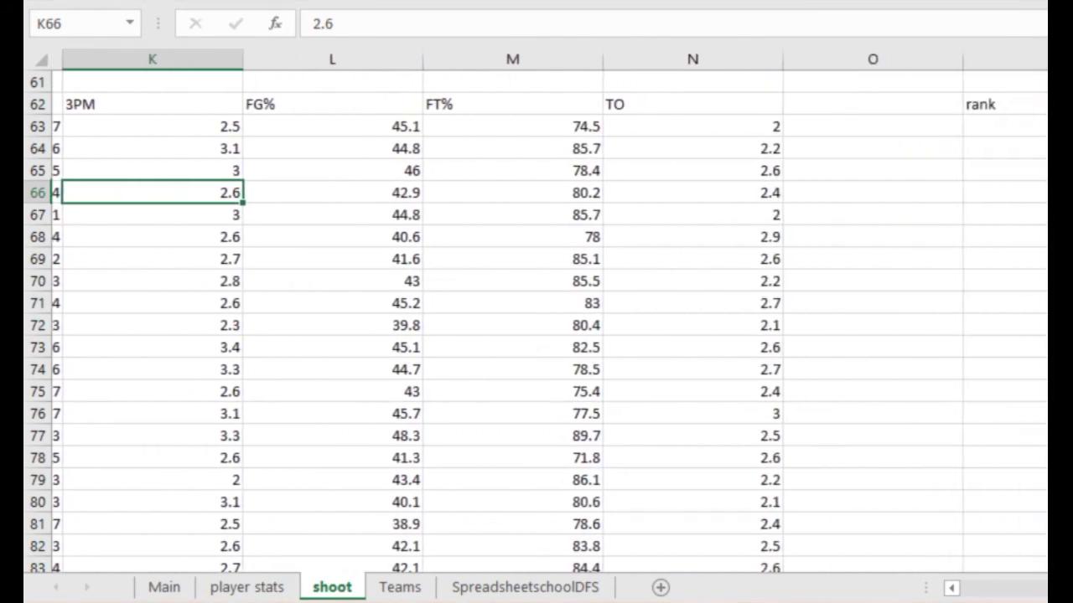
pyautogui.press('Right')
pyautogui.press('Right')
pyautogui.press('Right')
pyautogui.press('Right')
pyautogui.press('Right')
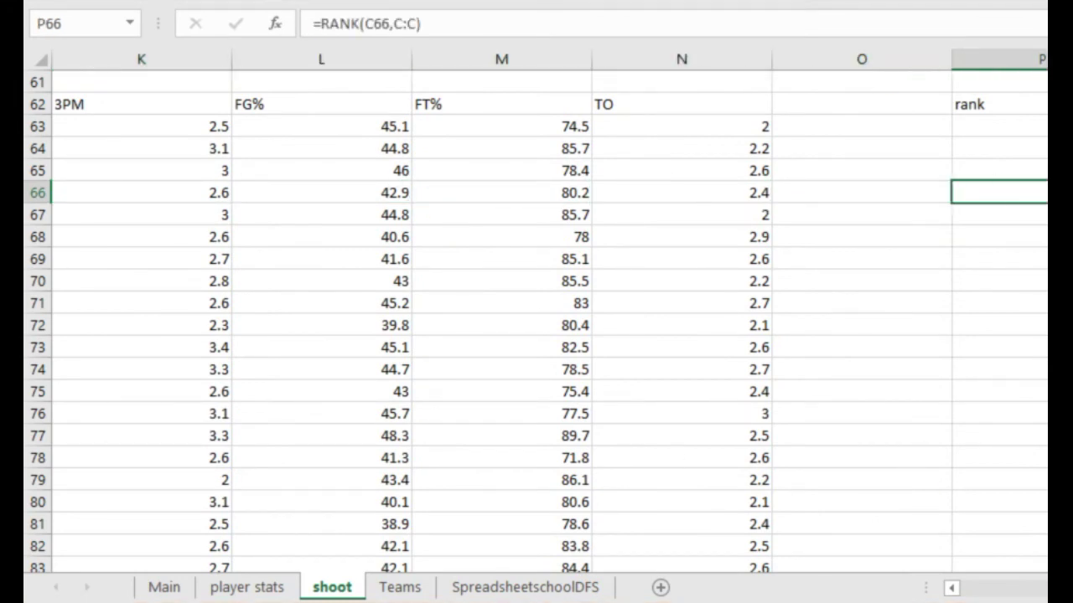
pyautogui.hscroll(3, 565, 306)
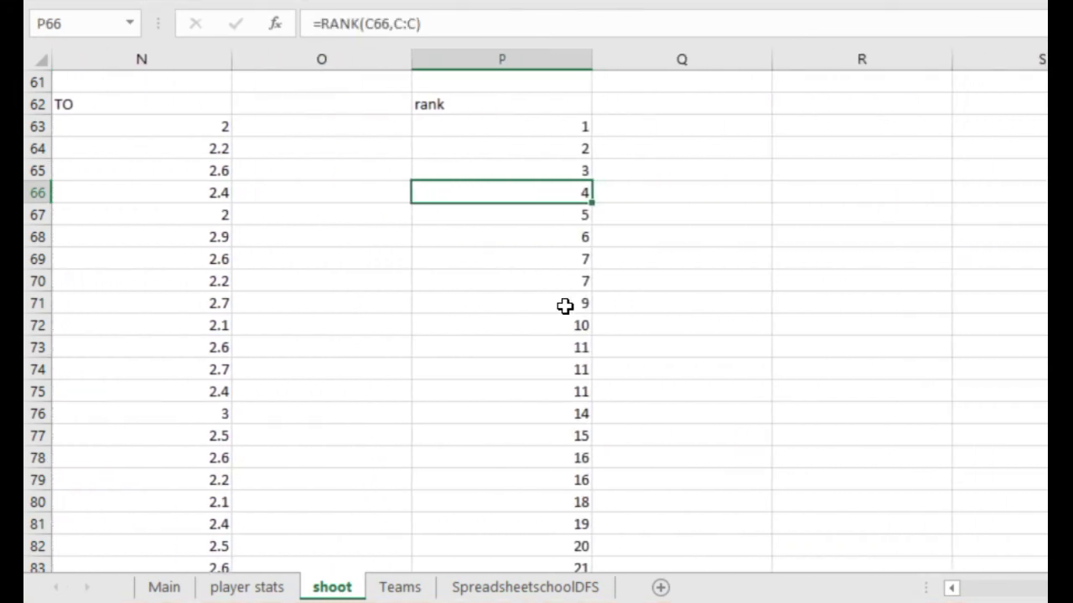
# In P3 of Main, set the VLOOKUP column index to 16
pyautogui.click(165, 587)
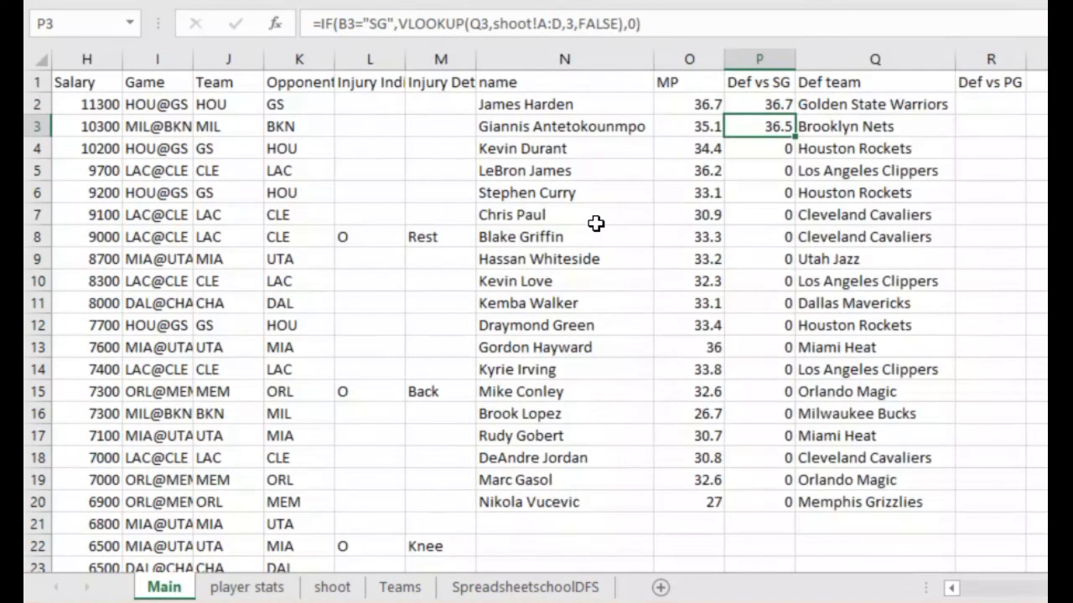
pyautogui.click(578, 25)
pyautogui.press('Return')
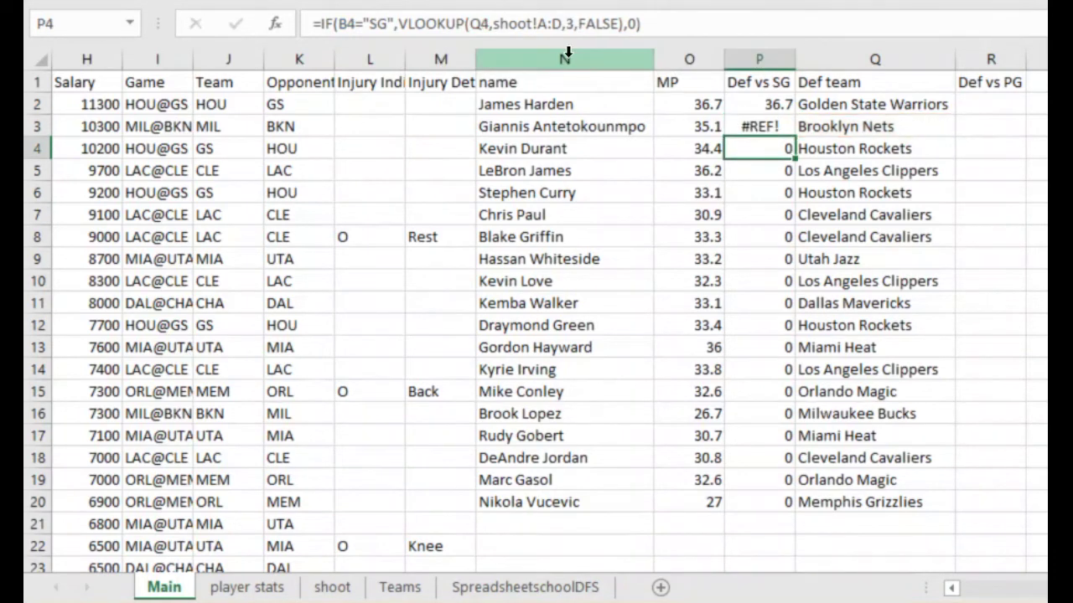
pyautogui.click(756, 127)
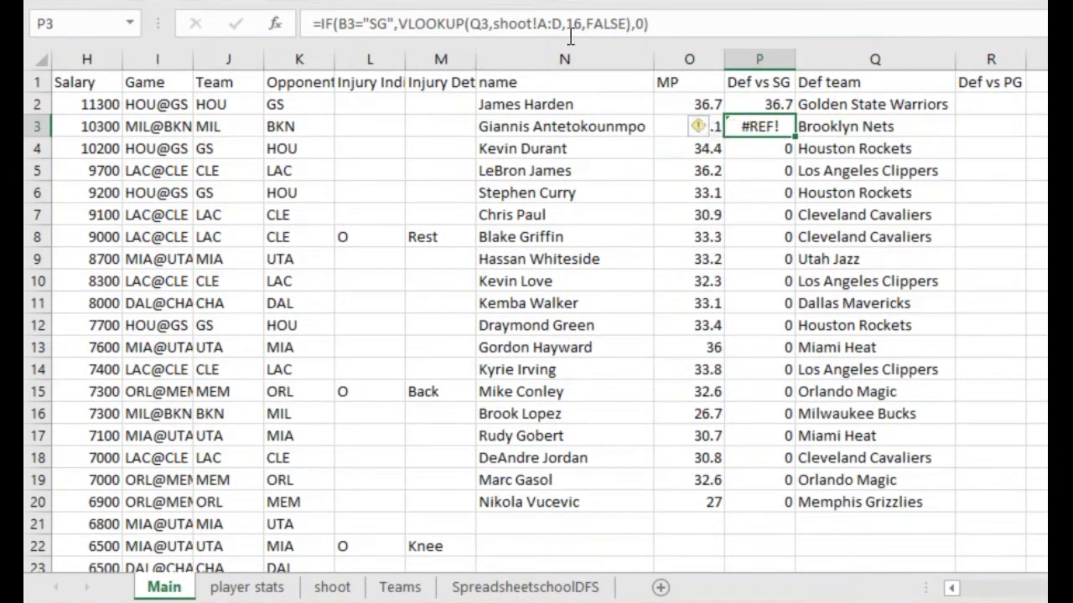
# On shoot, recount the columns along row 66 from rank back to Team to check the column index
pyautogui.click(332, 587)
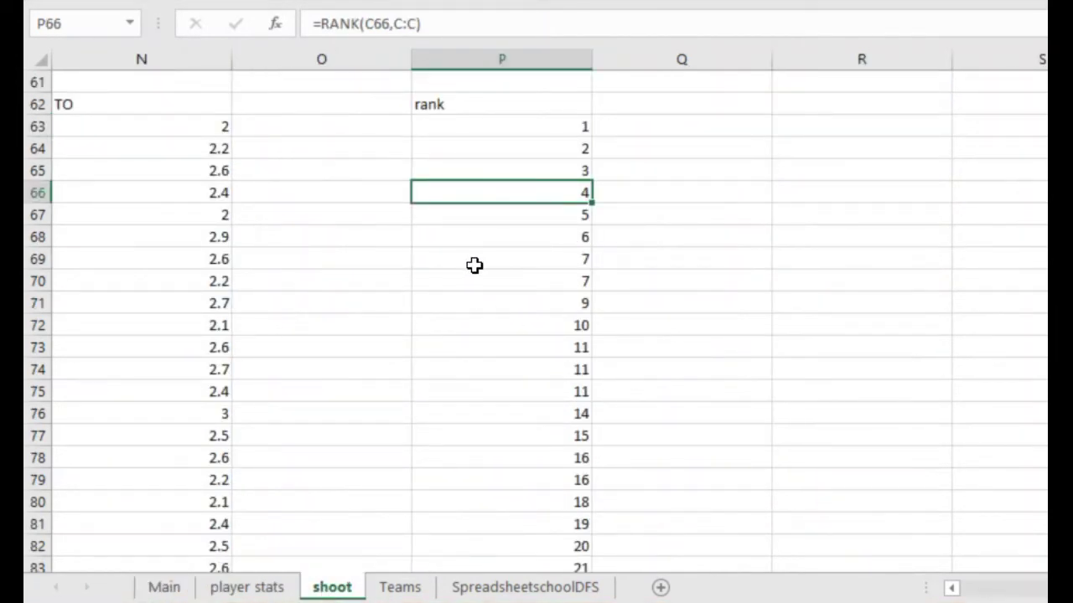
pyautogui.press('Left')
pyautogui.press('Left')
pyautogui.press('Left')
pyautogui.press('Left')
pyautogui.press('Left')
pyautogui.press('Left')
pyautogui.press('Left')
pyautogui.press('Left')
pyautogui.press('Left')
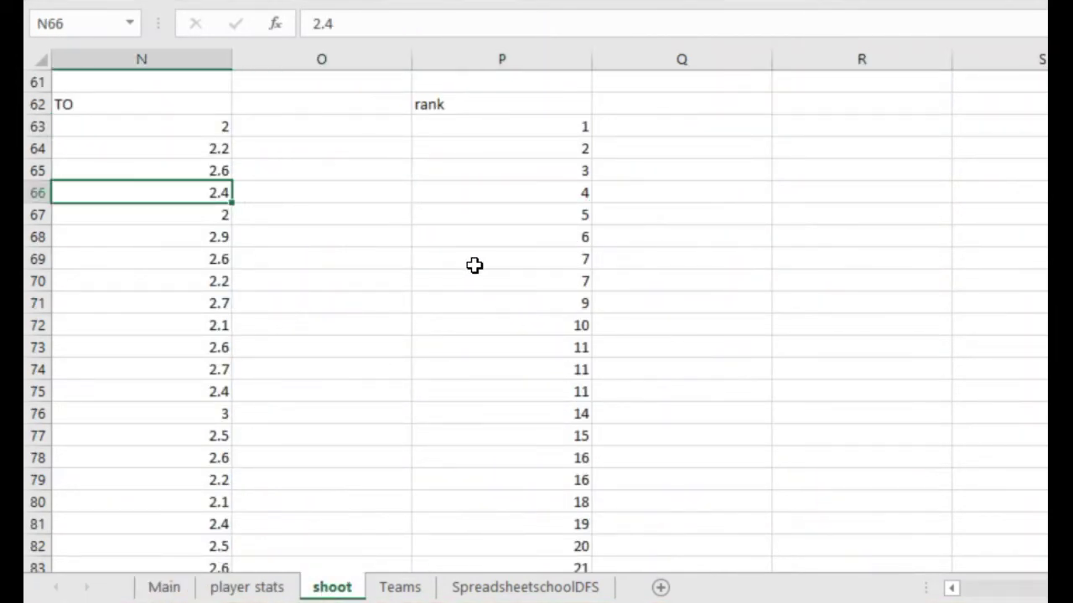
pyautogui.press('Left')
pyautogui.press('Left')
pyautogui.press('Left')
pyautogui.press('Left')
pyautogui.press('Left')
pyautogui.press('Left')
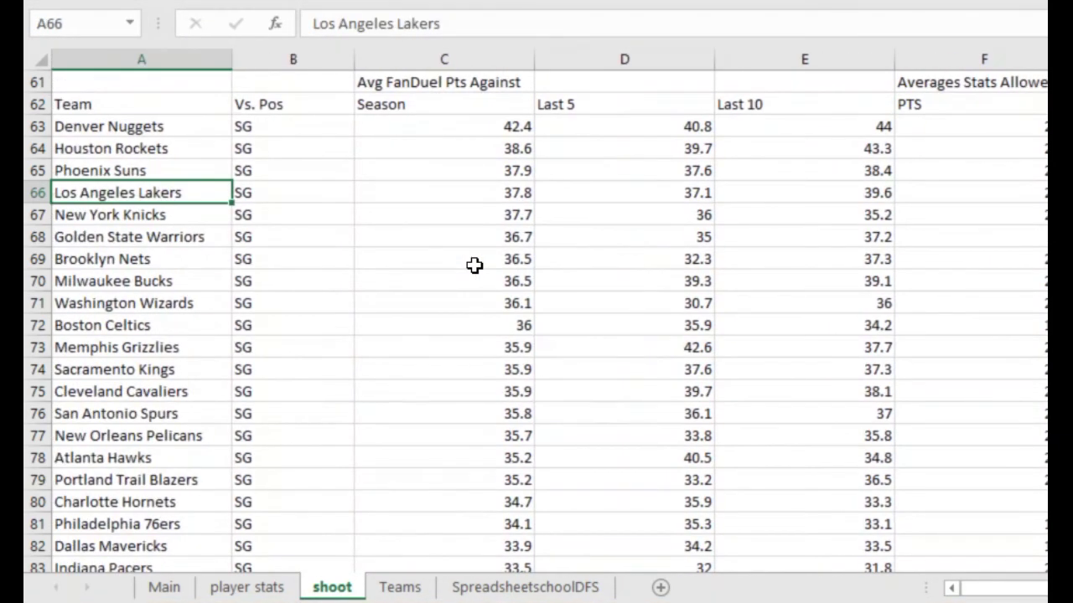
# In P3 of Main, widen the VLOOKUP table range to shoot!A:Z
pyautogui.click(166, 588)
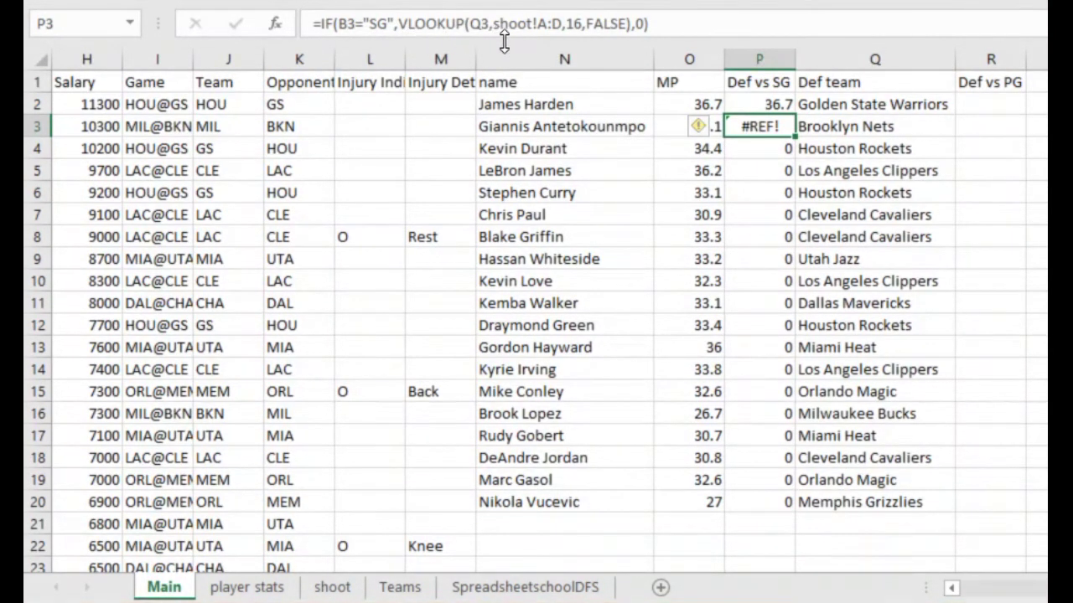
pyautogui.click(768, 147)
pyautogui.click(770, 126)
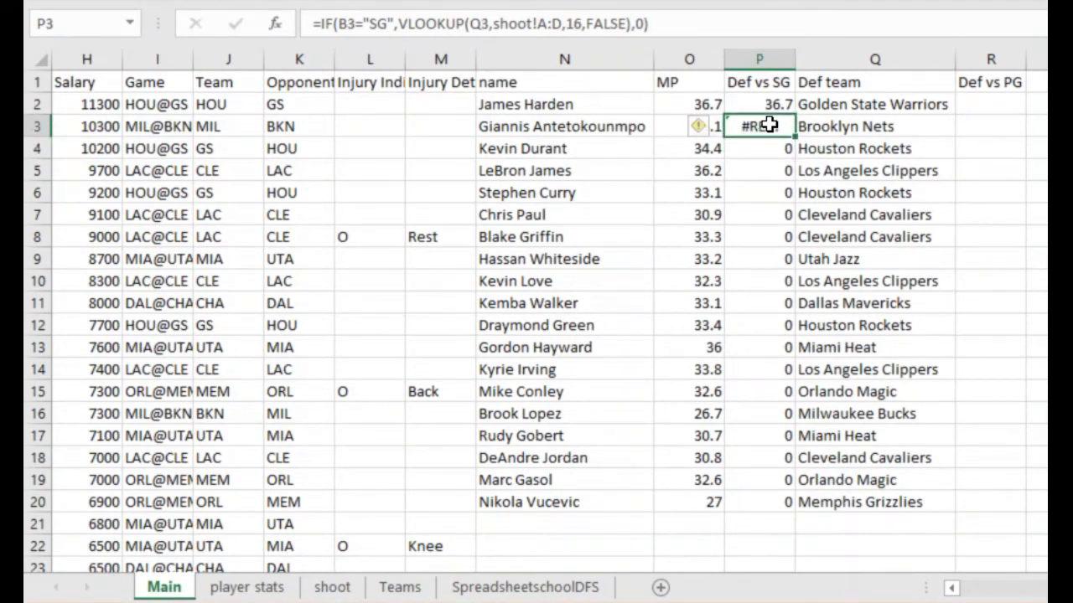
pyautogui.click(543, 23)
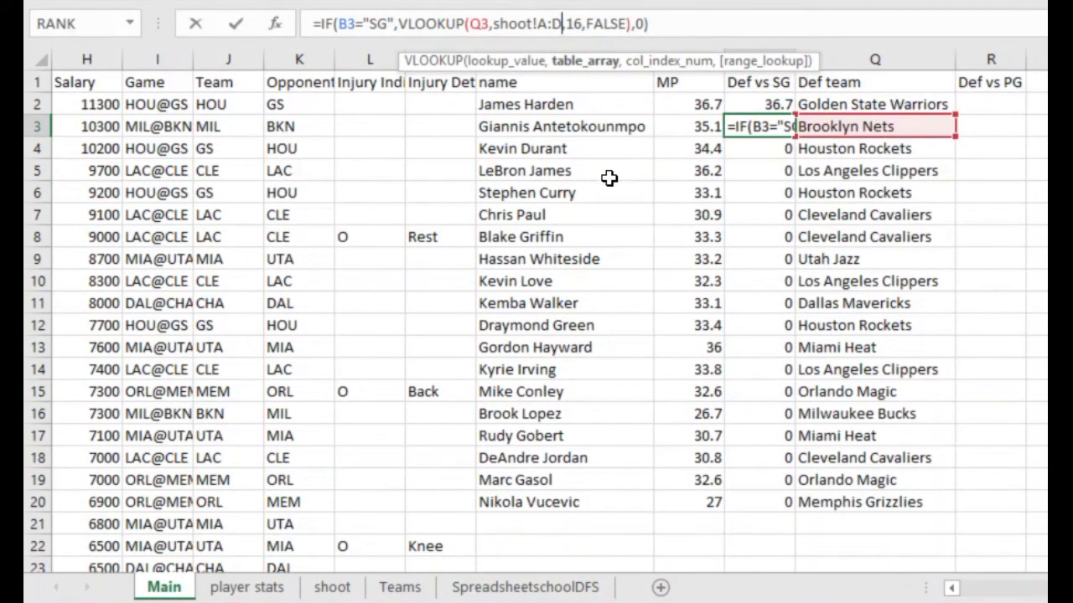
pyautogui.press('Delete')
pyautogui.write('z')
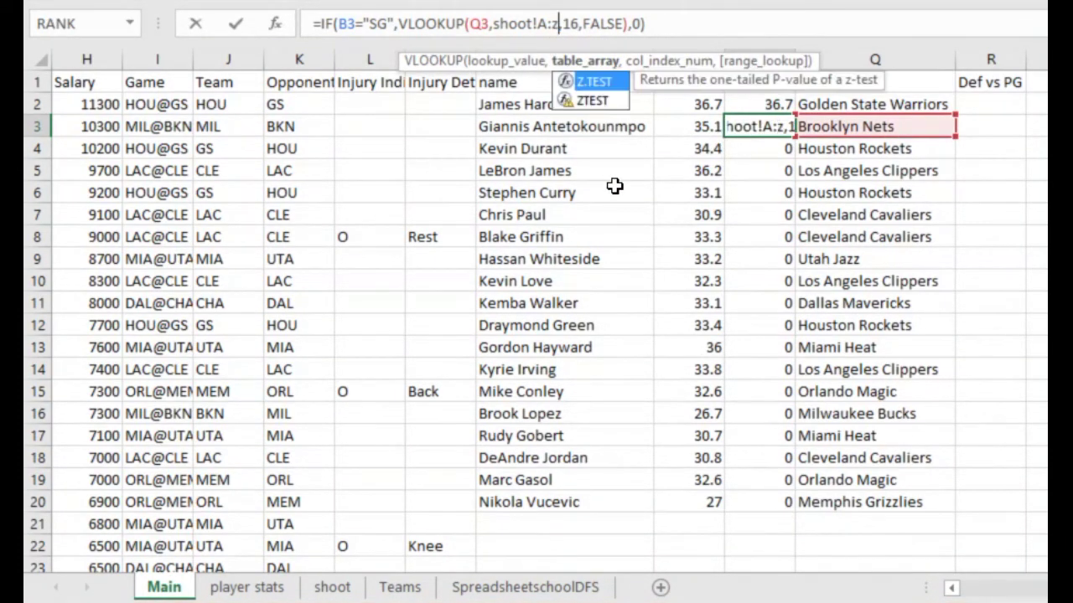
pyautogui.press('Return')
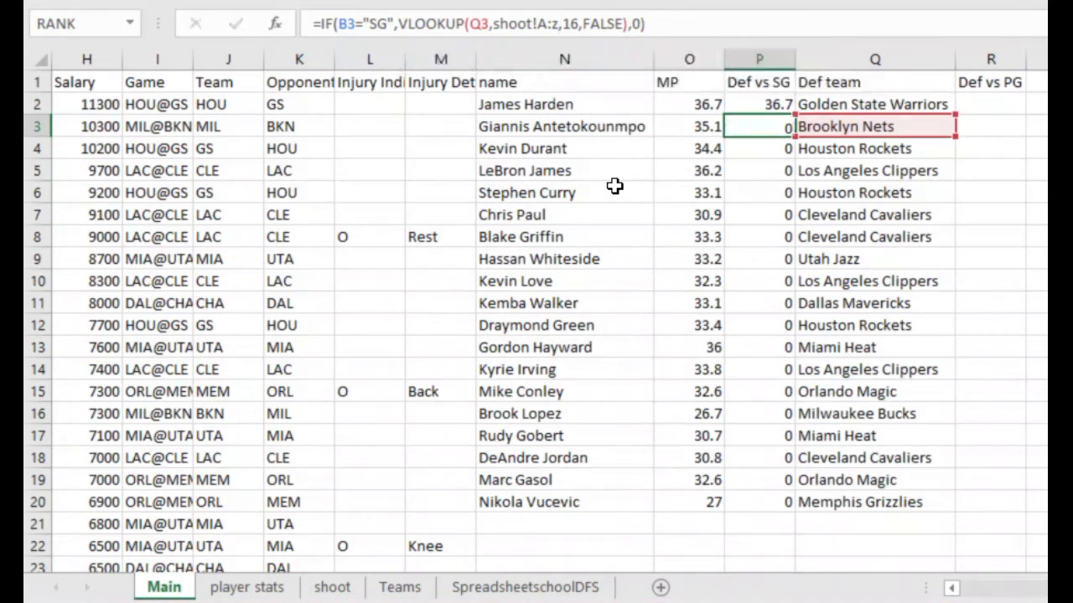
pyautogui.press('Up')
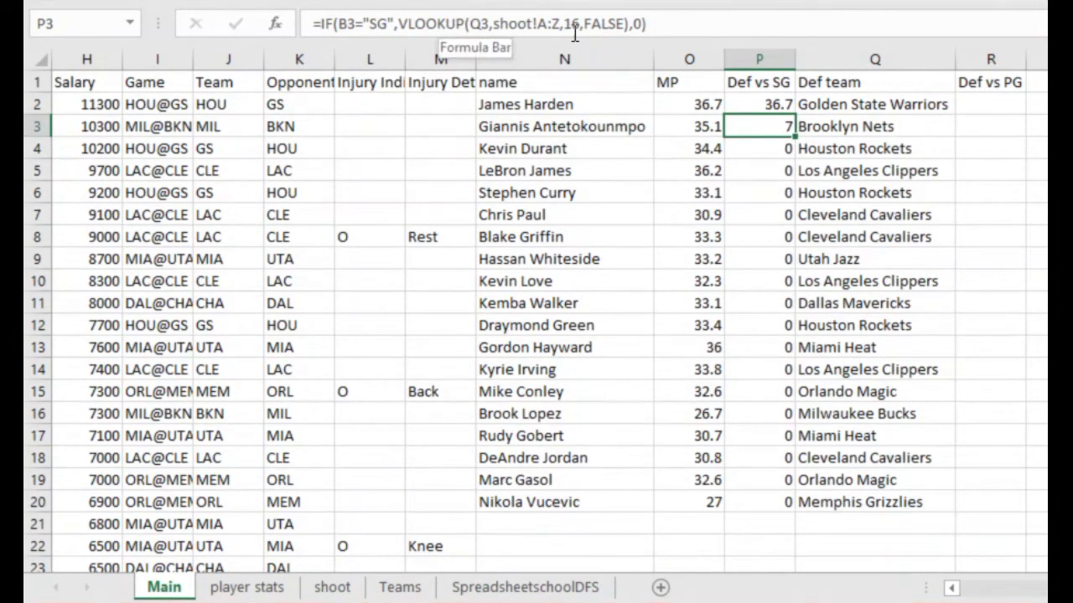
# Fill the rank lookup formula from P3 over the Def vs SG column, P2 to P20, and check the filled cells
pyautogui.moveTo(788, 125); pyautogui.dragTo(794, 504)
pyautogui.click(767, 102)
pyautogui.click(769, 273)
pyautogui.click(767, 172)
pyautogui.click(771, 148)
pyautogui.click(765, 259)
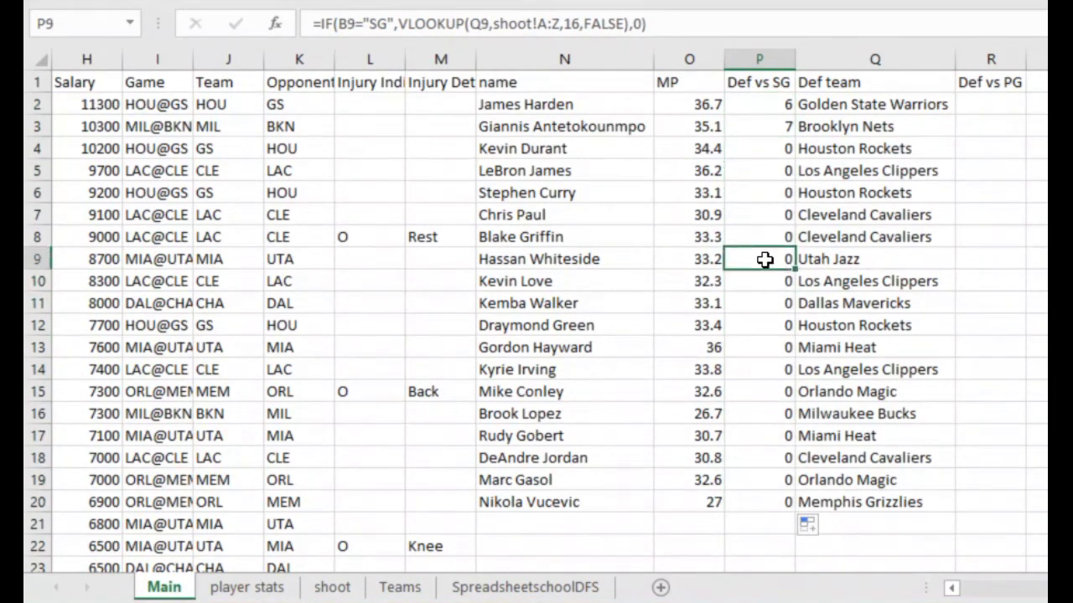
pyautogui.click(769, 150)
pyautogui.click(767, 107)
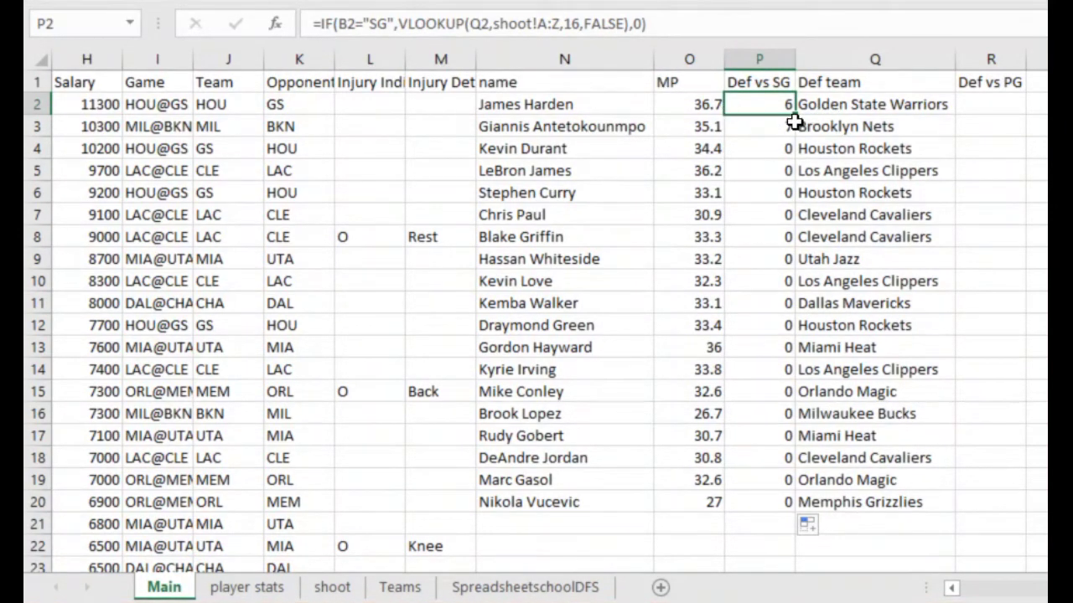
# Examine the Def vs SG ranks in P2 and P3 against the player names and defending teams in the same rows
pyautogui.click(849, 132)
pyautogui.click(769, 127)
pyautogui.click(766, 109)
pyautogui.click(766, 130)
pyautogui.click(567, 107)
pyautogui.click(567, 121)
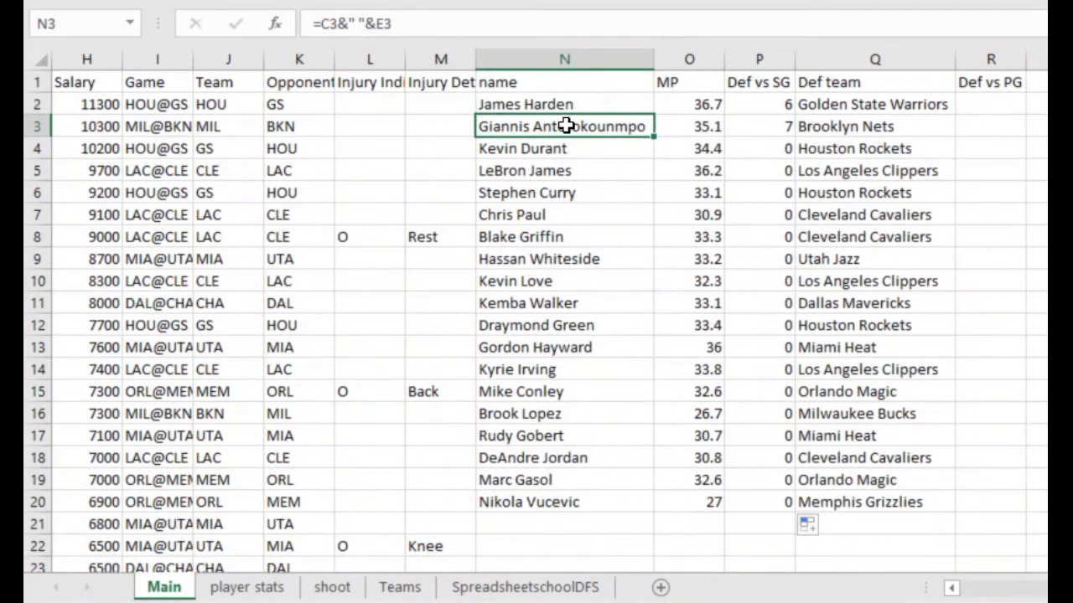
pyautogui.click(768, 125)
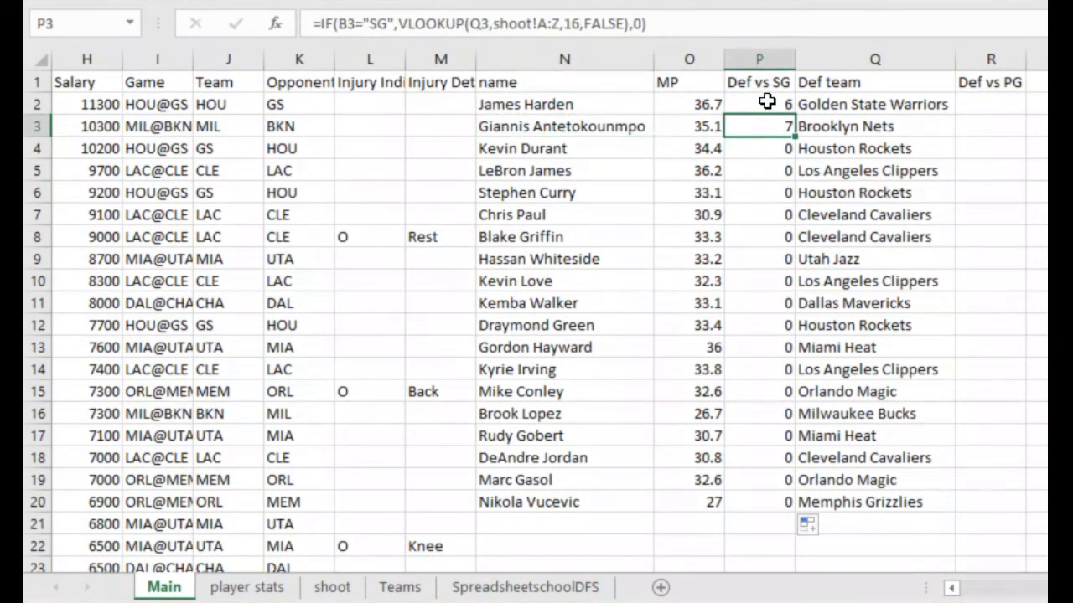
pyautogui.click(765, 102)
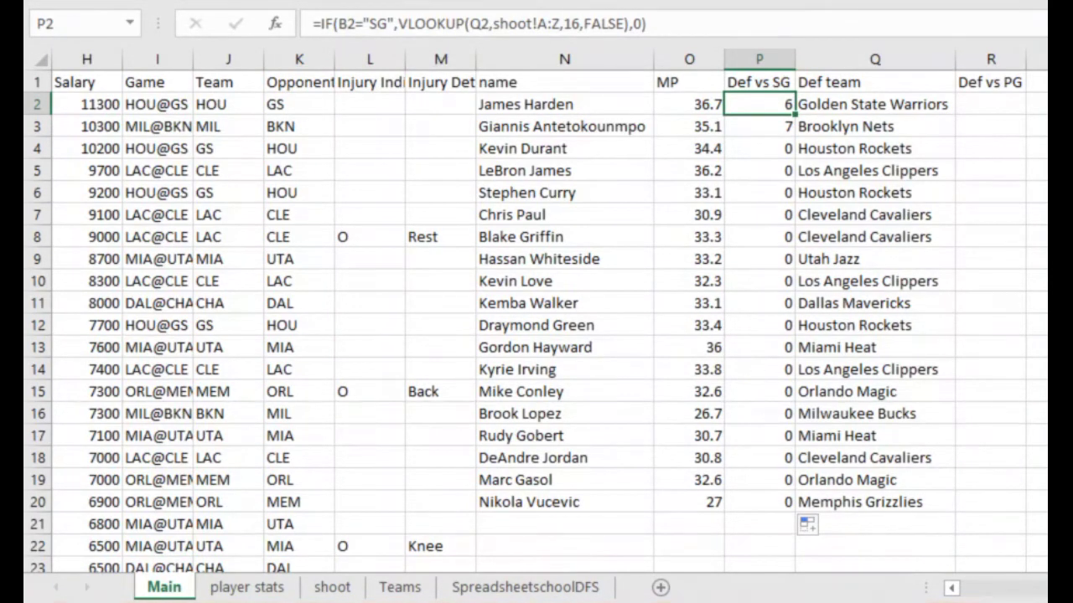
pyautogui.click(701, 307)
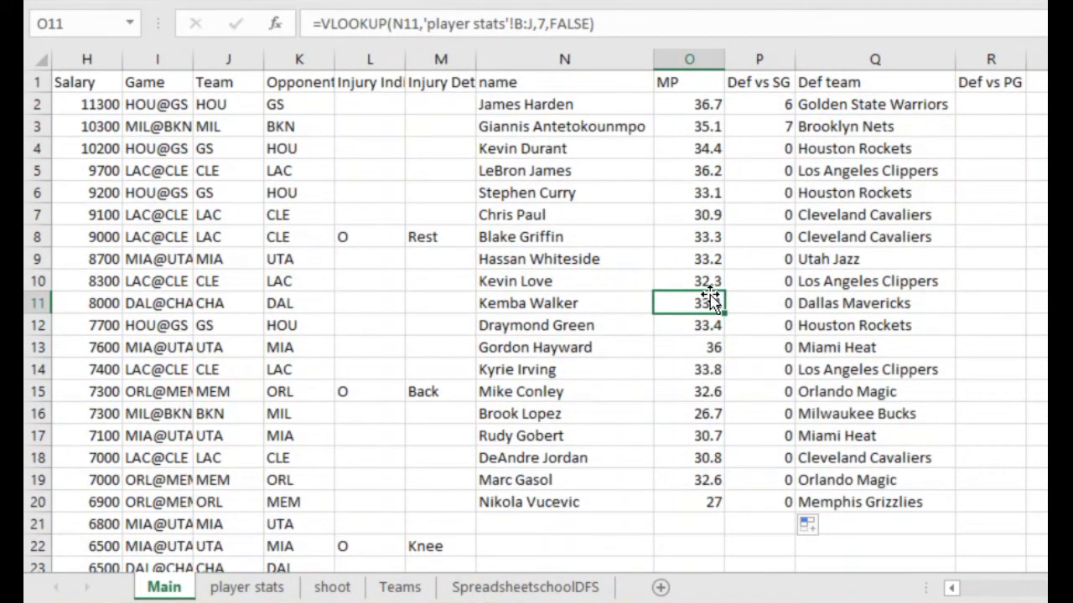
pyautogui.click(846, 59)
pyautogui.rightClick(847, 62)
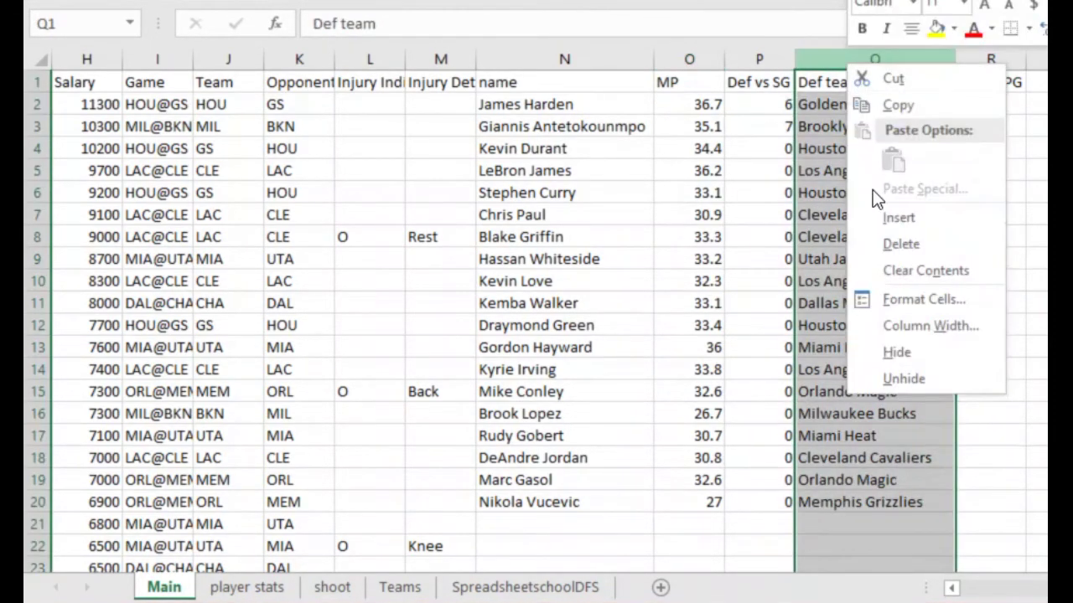
pyautogui.click(677, 231)
pyautogui.click(708, 215)
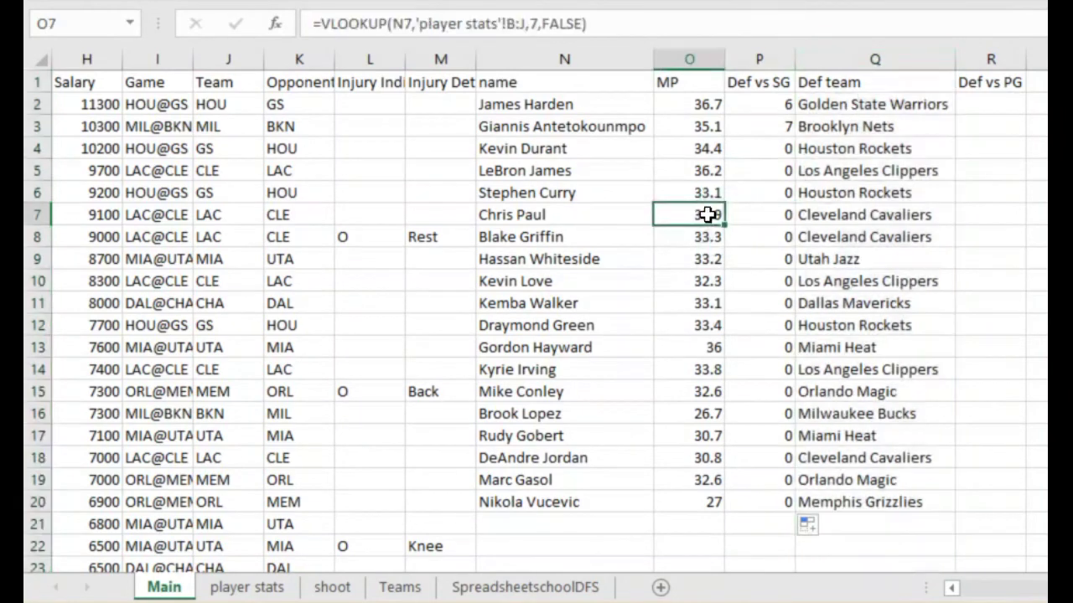
pyautogui.click(756, 194)
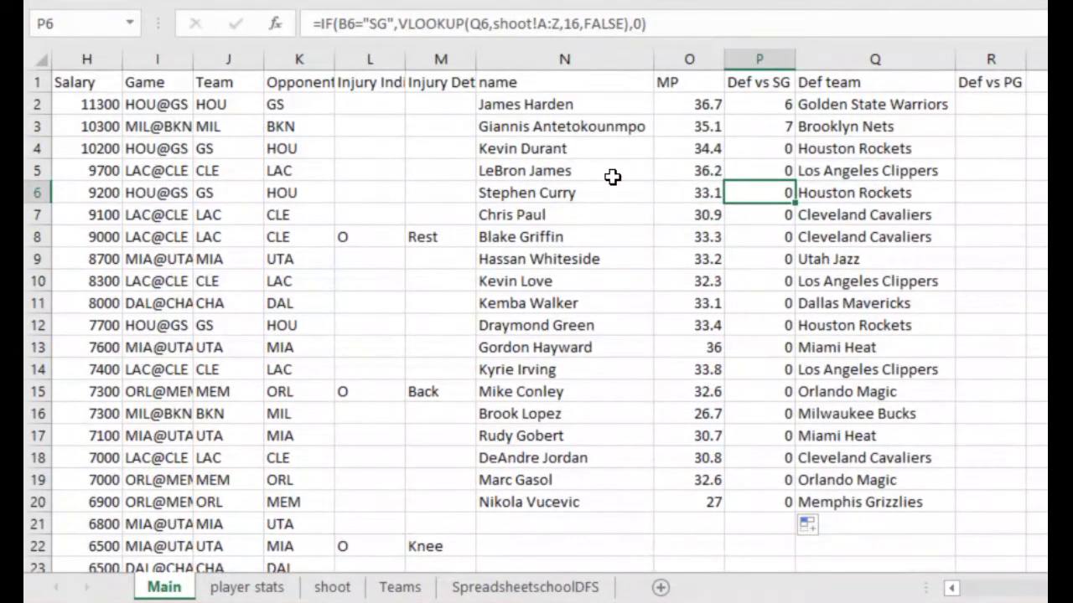
pyautogui.click(689, 151)
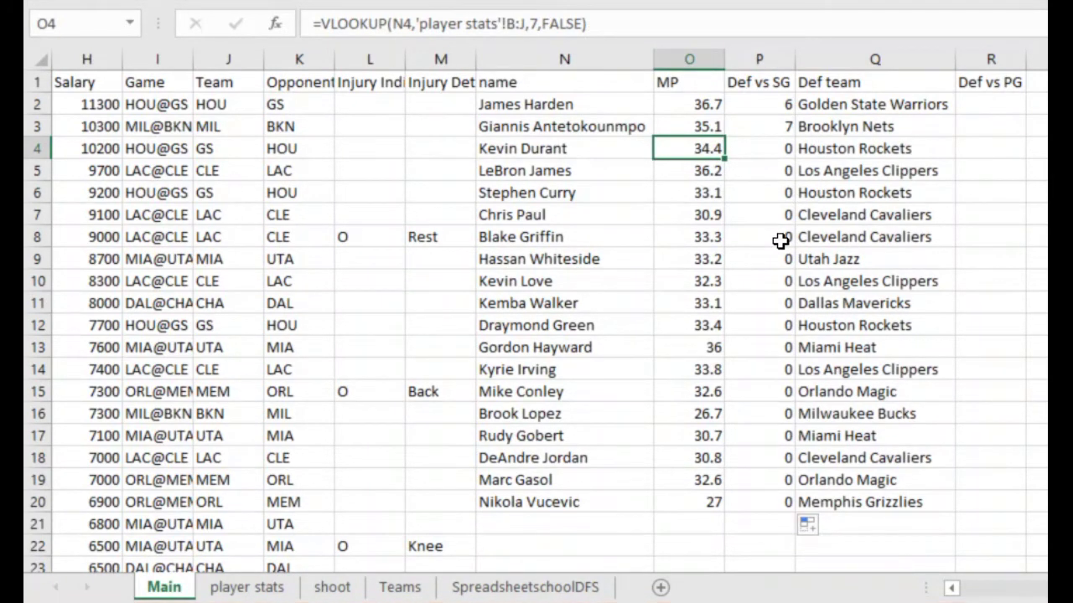
pyautogui.click(829, 168)
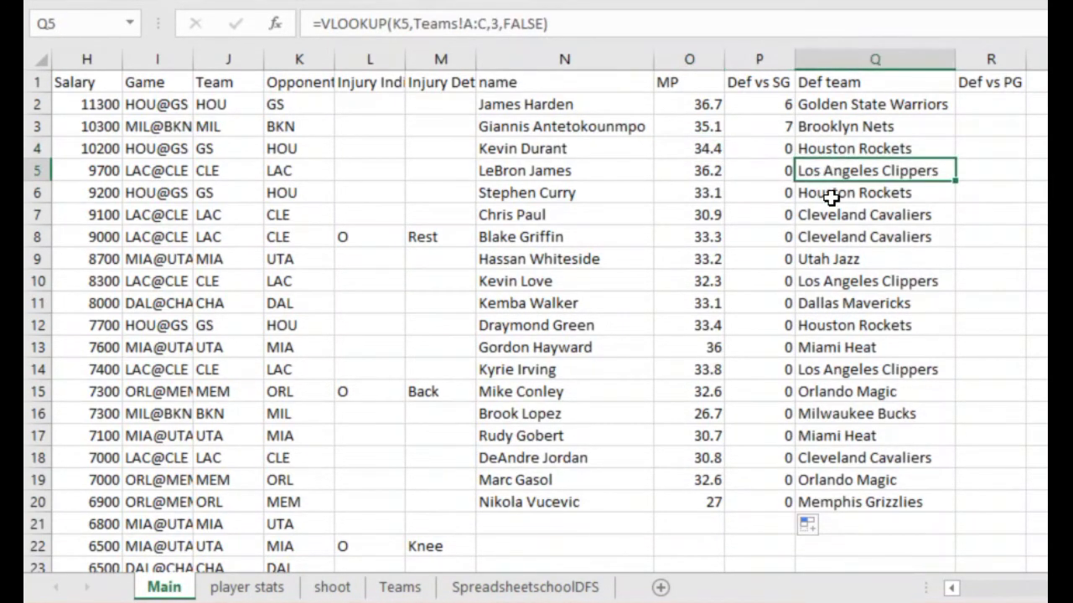